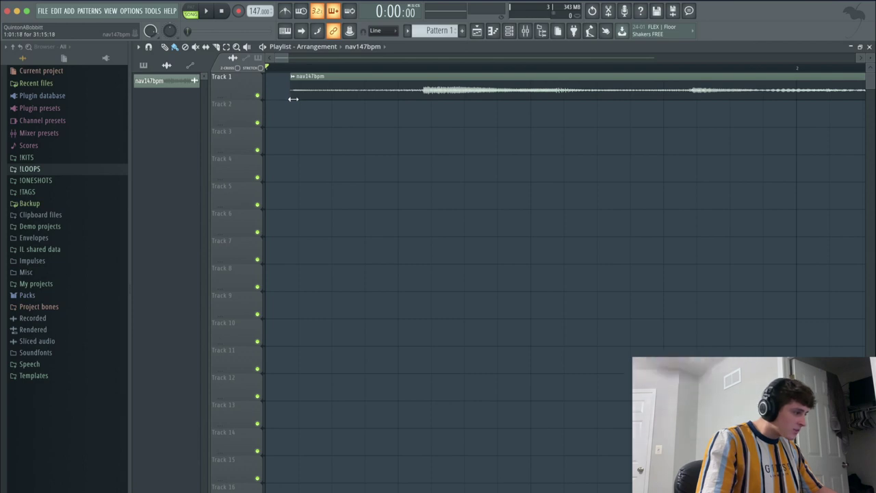
Step: Align the start of the nav147bpm clip on Track 1 with bar 1
drag(293, 98, 244, 89)
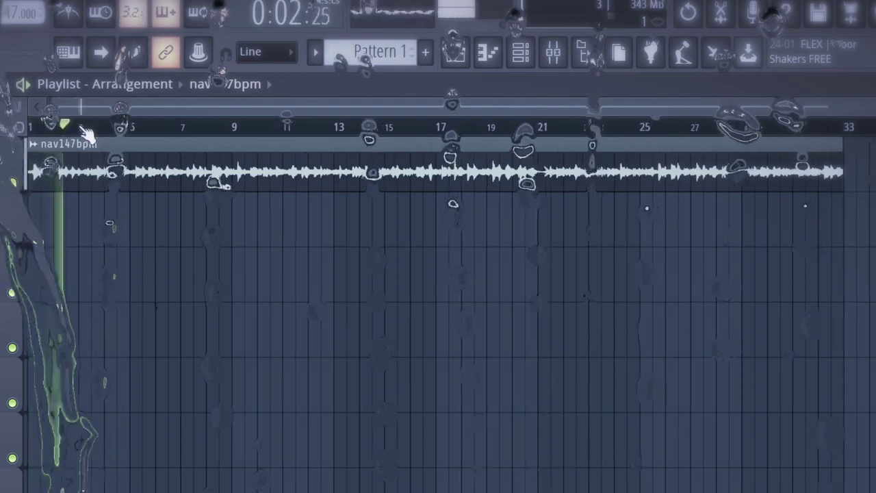
double_click(307, 171)
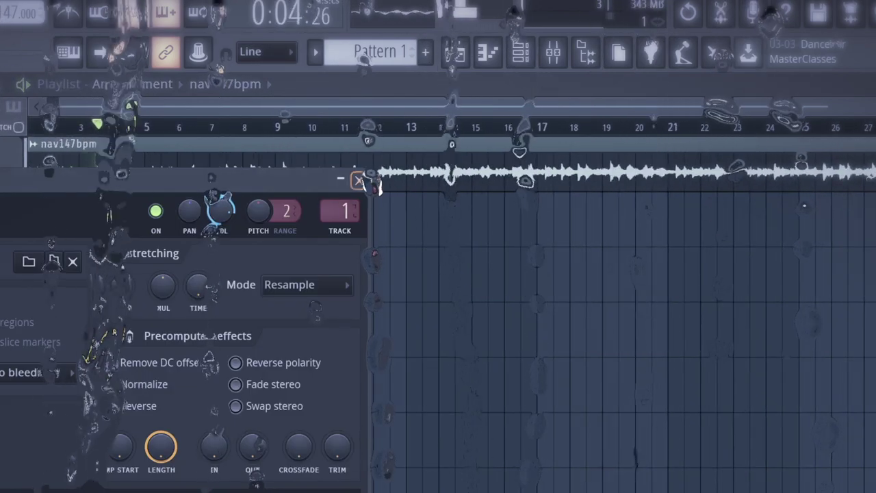
click(358, 180)
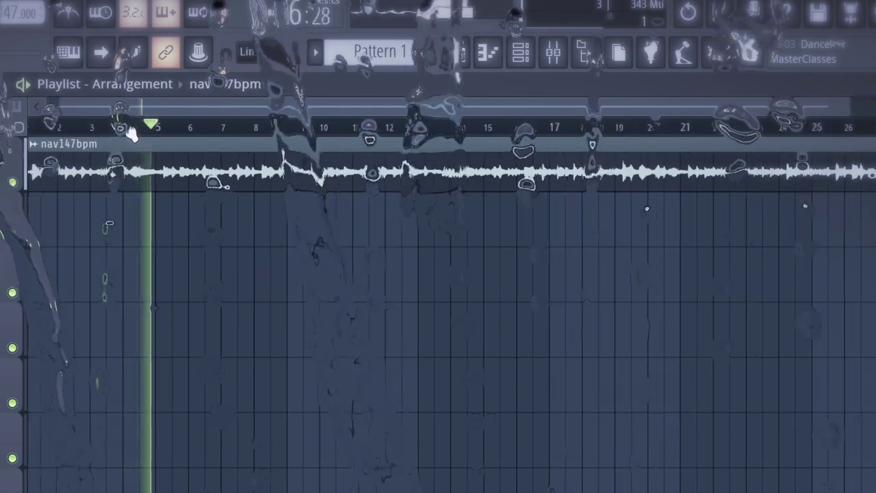
scroll(135, 132, up, 2)
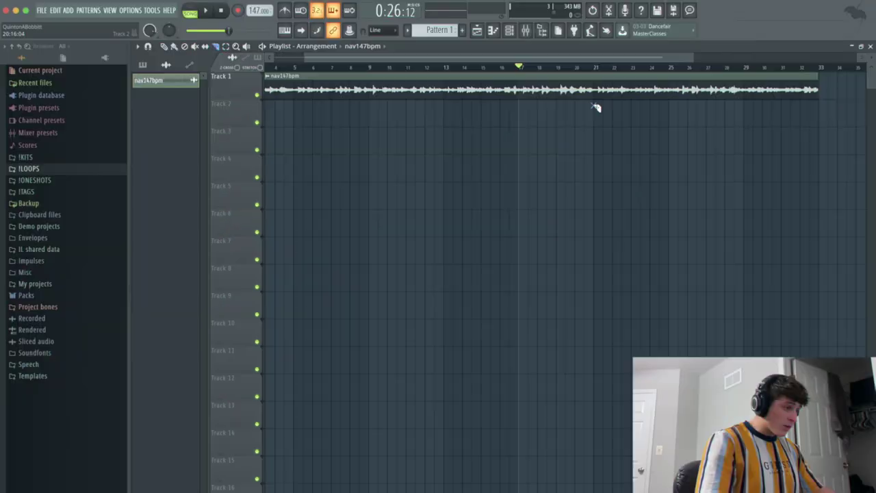
Step: Slice the nav147bpm clip at bar 21 and delete the part after the cut
click(596, 107)
key(p)
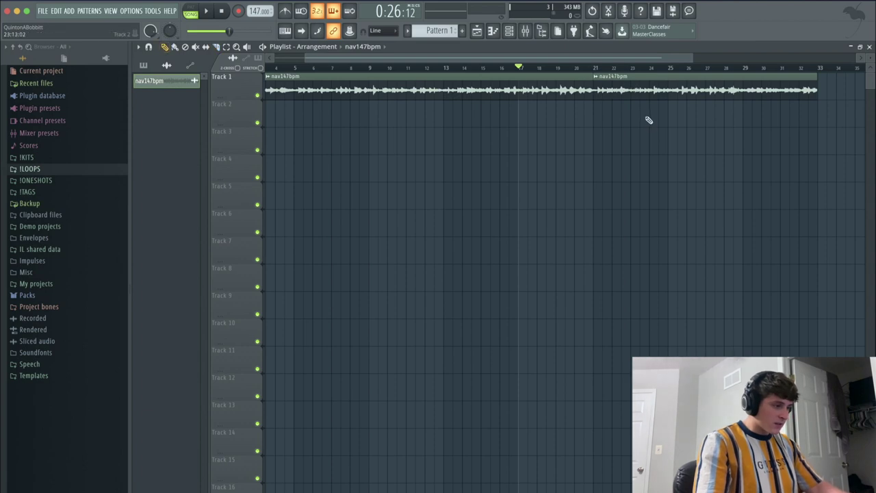
right_click(640, 89)
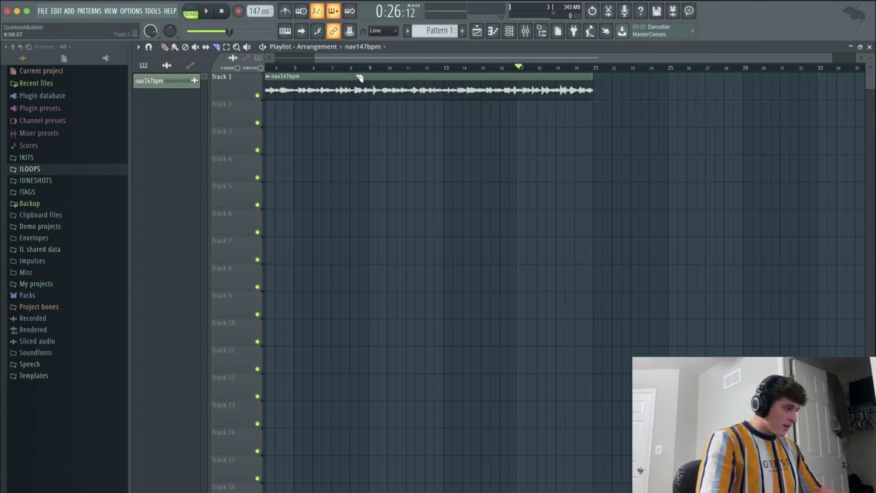
scroll(359, 78, down, 2)
scroll(308, 87, up, 2)
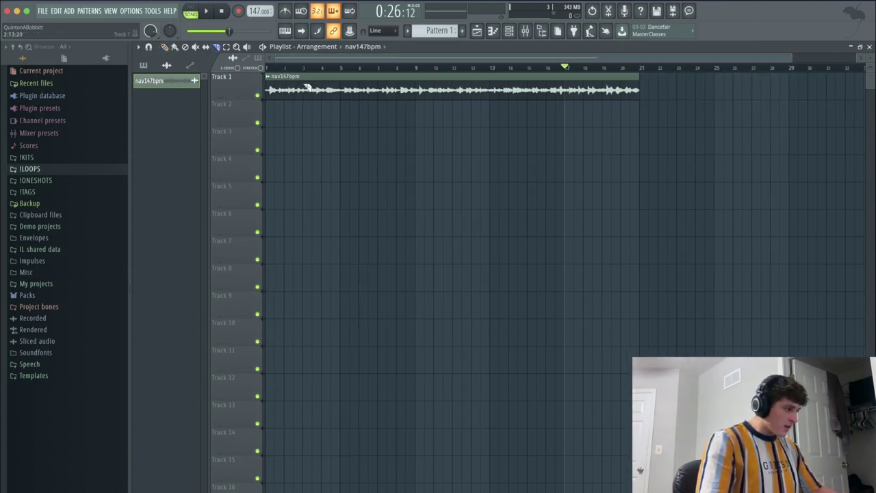
Step: Slice the nav147bpm clip at bars 9 and 17, and extend the last piece to bar 25, checking playback around bar 21
click(341, 69)
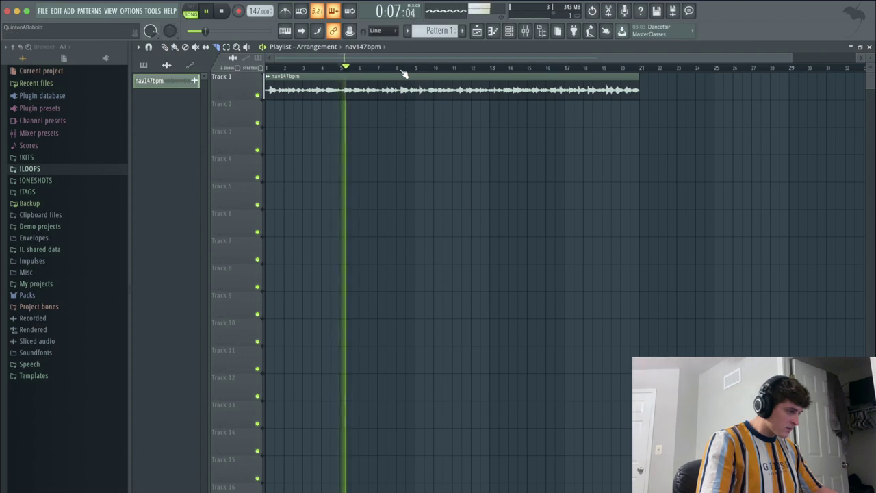
click(384, 69)
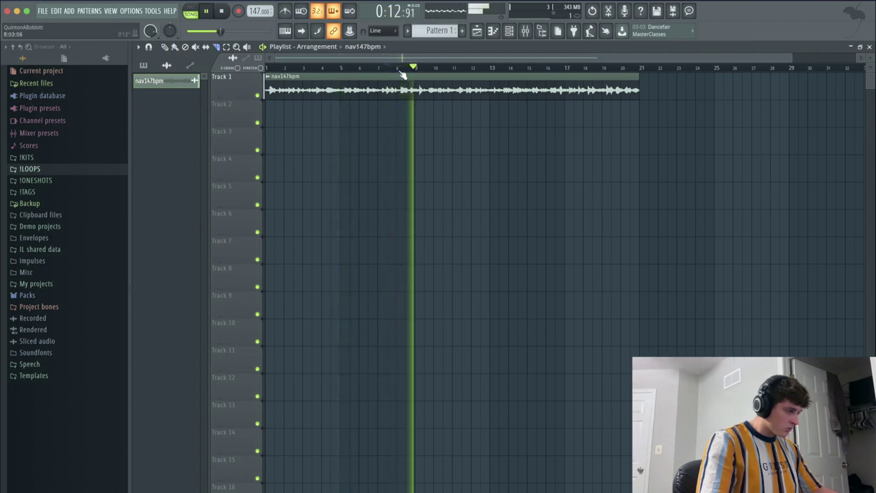
key(space)
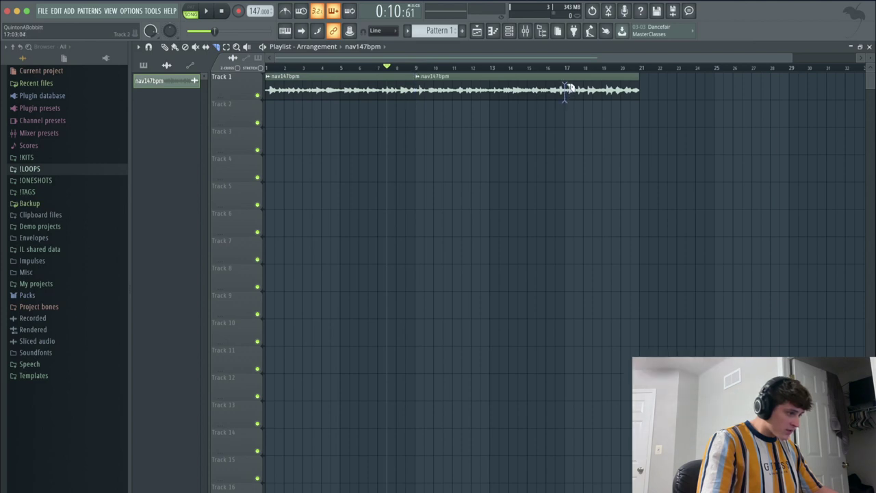
drag(643, 90, 694, 93)
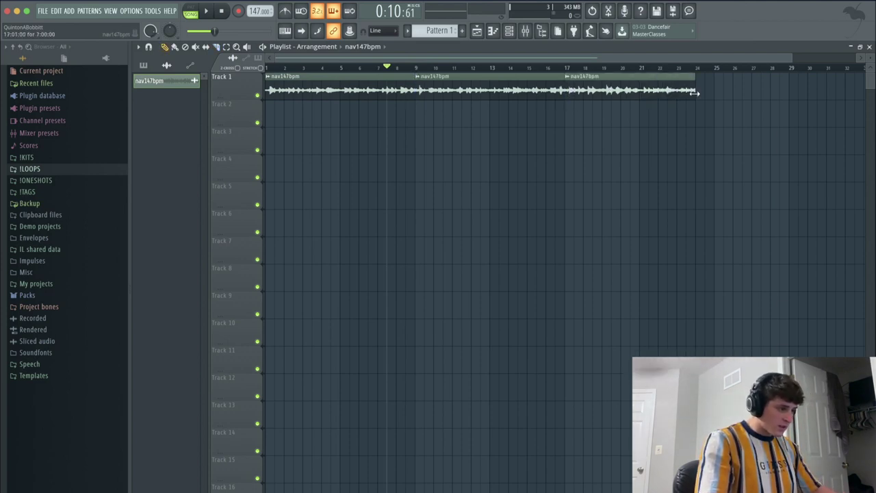
click(641, 67)
key(space)
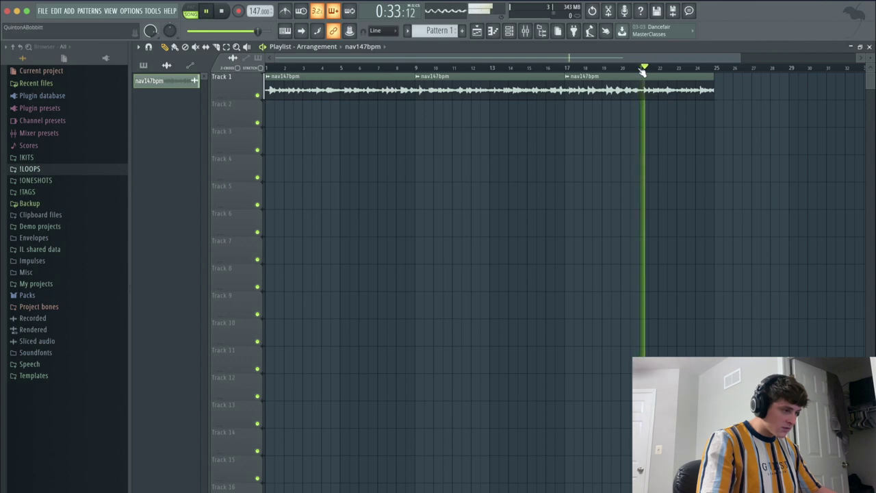
key(space)
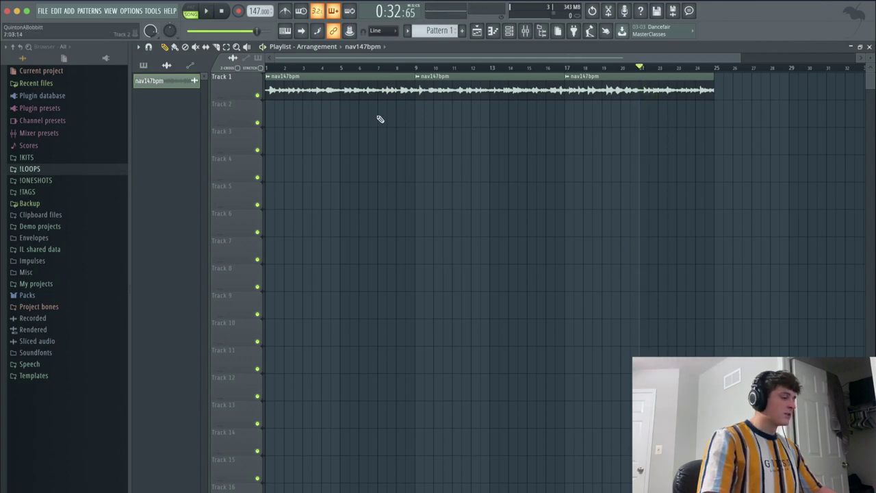
drag(363, 123, 713, 109)
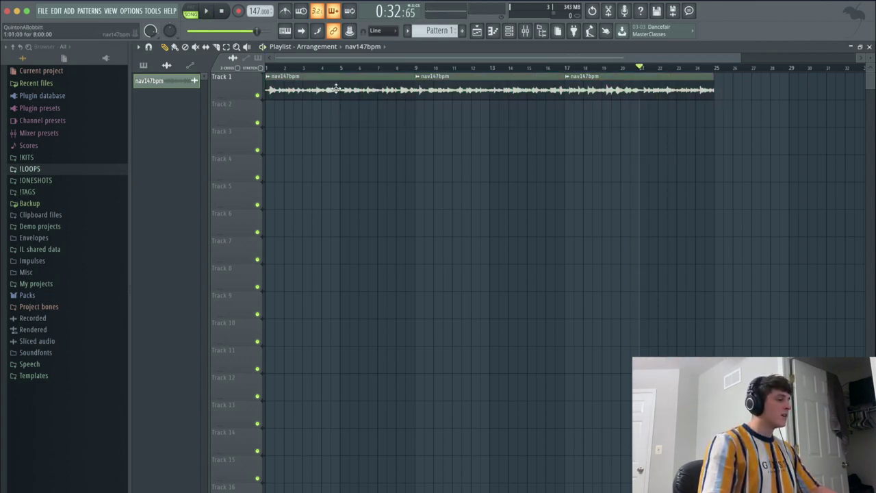
drag(391, 110, 317, 103)
drag(448, 108, 514, 100)
mouse_move(639, 114)
mouse_down()
mouse_move(663, 100)
mouse_move(623, 105)
mouse_move(633, 103)
mouse_up()
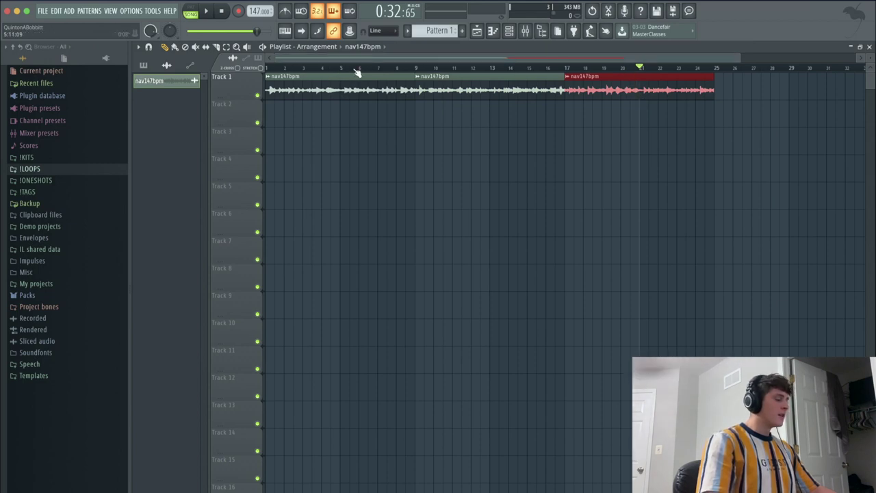
Step: Select bars 9 to 17 on the timeline and place Pattern 1 on Track 2 across that range
drag(414, 68, 563, 70)
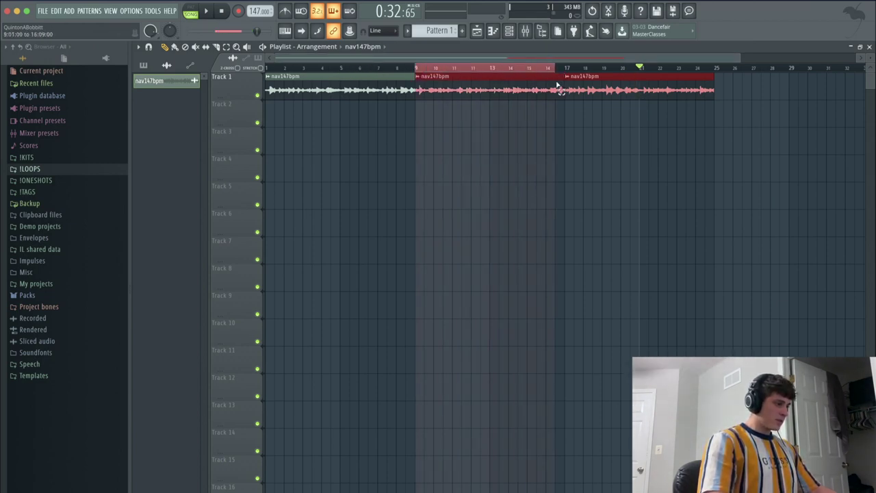
click(442, 113)
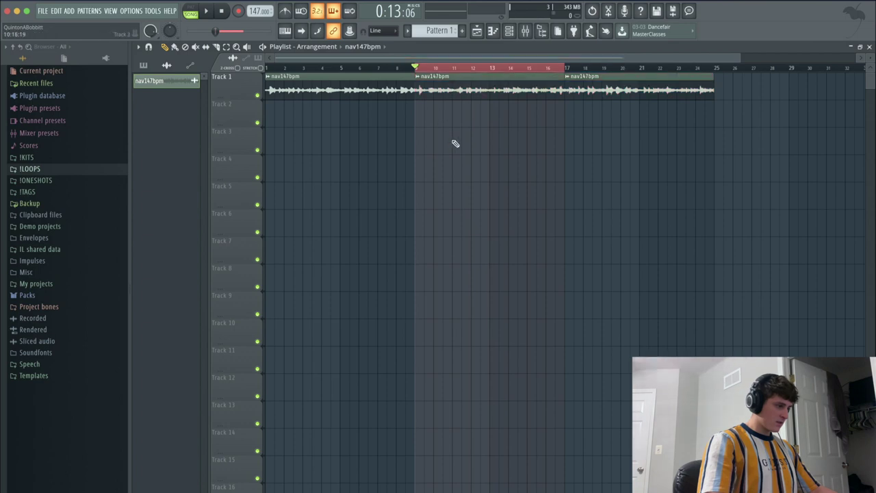
click(143, 65)
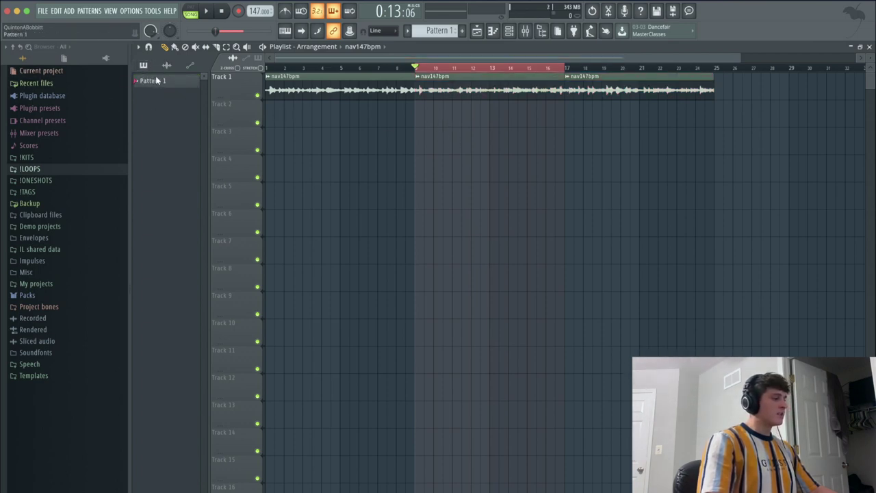
drag(158, 81, 429, 108)
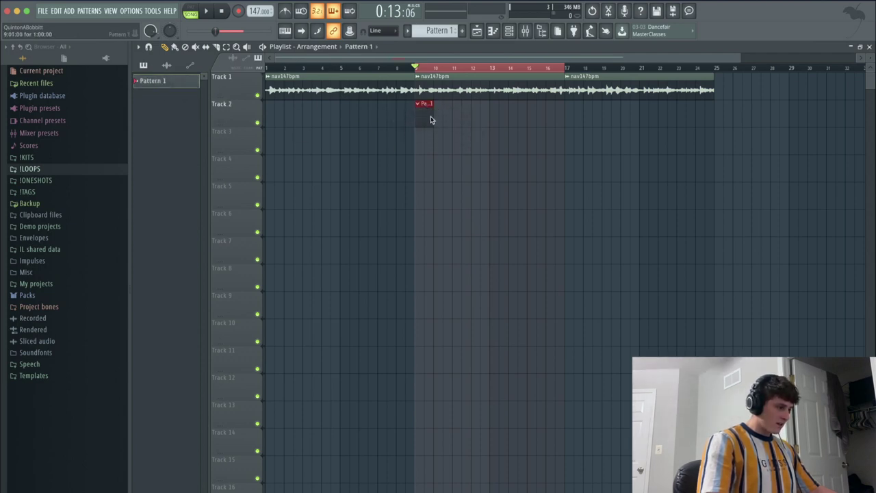
drag(431, 112, 566, 115)
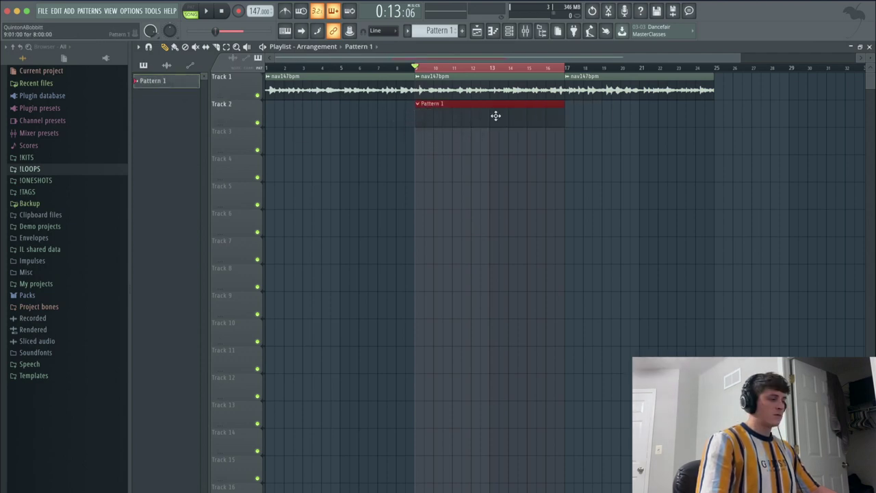
Step: Load Perc - dragon [KYU] from the PERCS folder of !KITS/!!QB/!!! into channel 17, replacing the clap sample
key(F6)
click(27, 157)
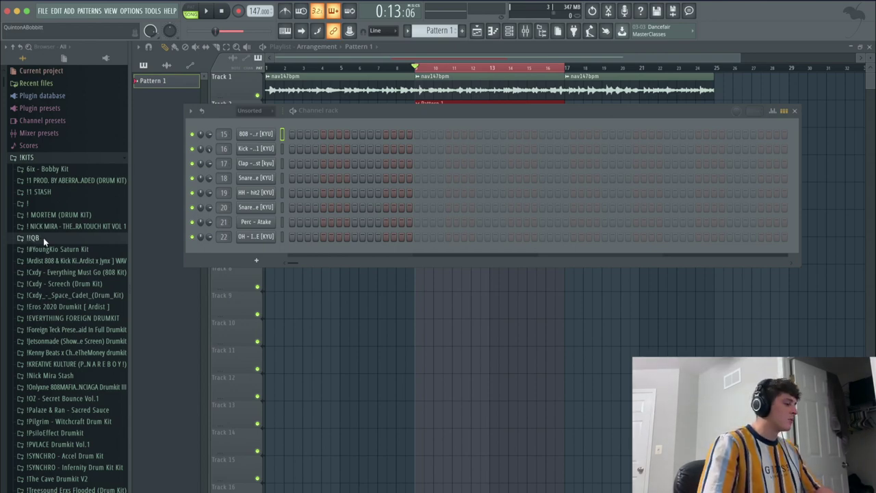
click(61, 238)
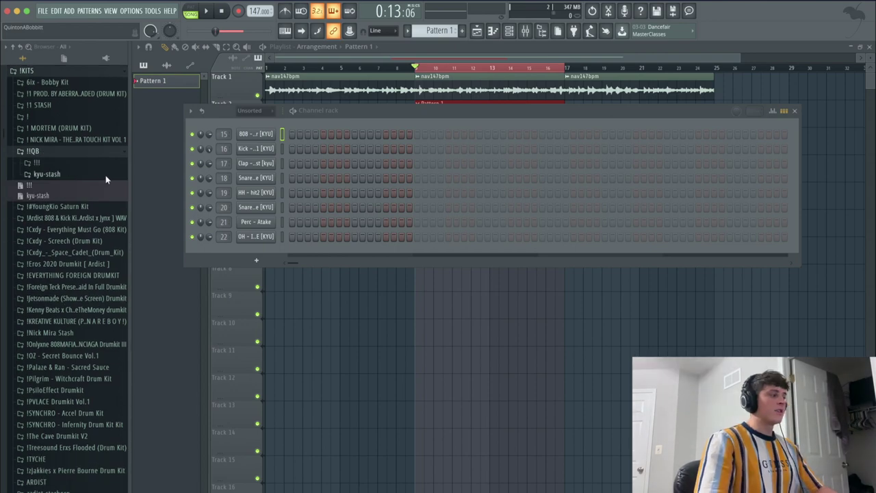
click(43, 174)
click(44, 174)
click(37, 163)
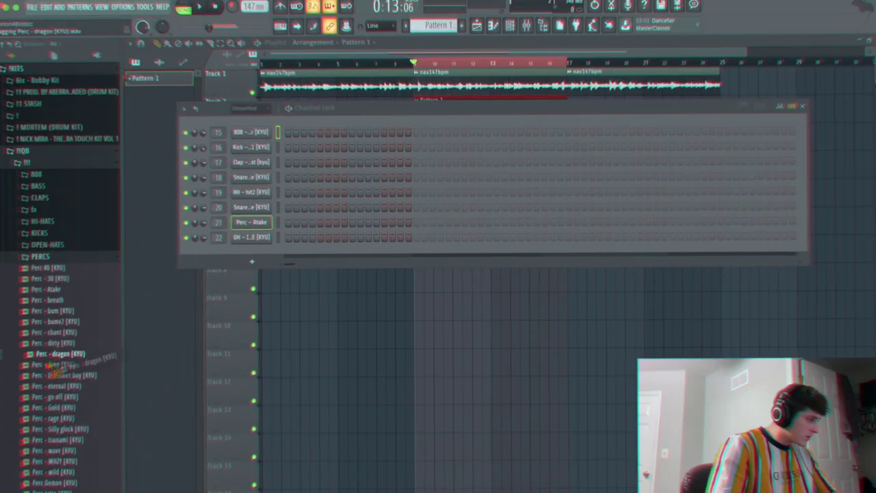
drag(49, 364, 261, 166)
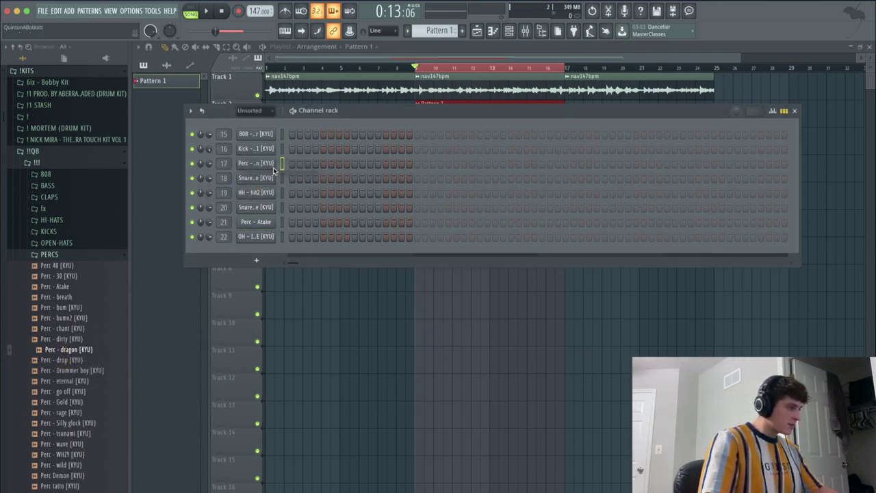
Step: Add hits on steps 9, 25, 41 and 57 of channel 17 and play the pattern with the melody
click(354, 163)
click(480, 164)
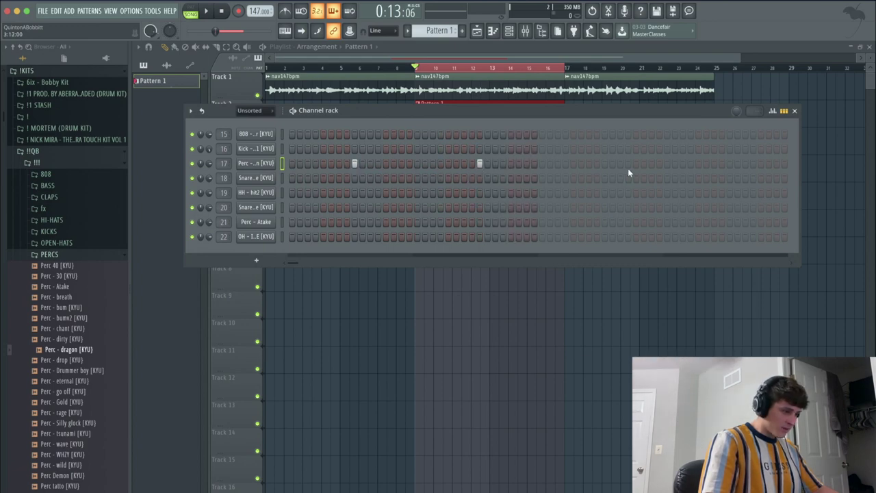
click(604, 164)
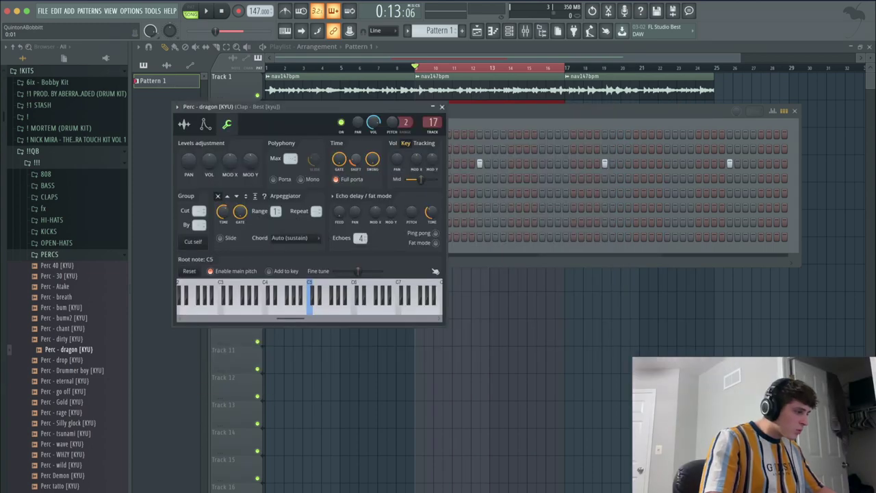
click(442, 108)
key(space)
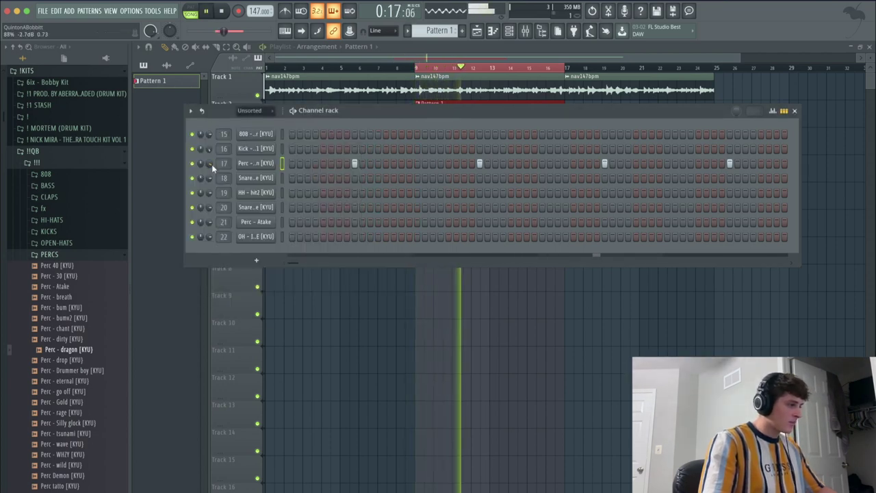
key(space)
Step: Replace the sample on channel 17 with Perc - WHZY [KYU] and listen to it with the melody
click(61, 456)
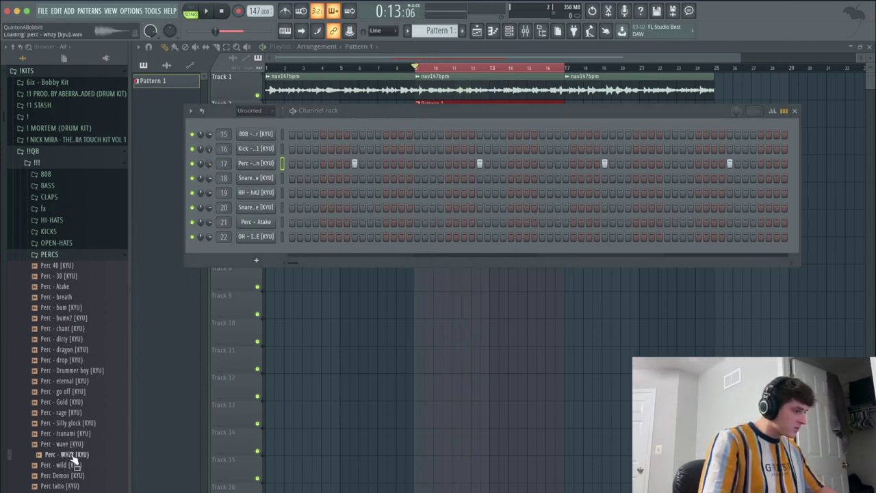
drag(62, 459, 257, 163)
key(space)
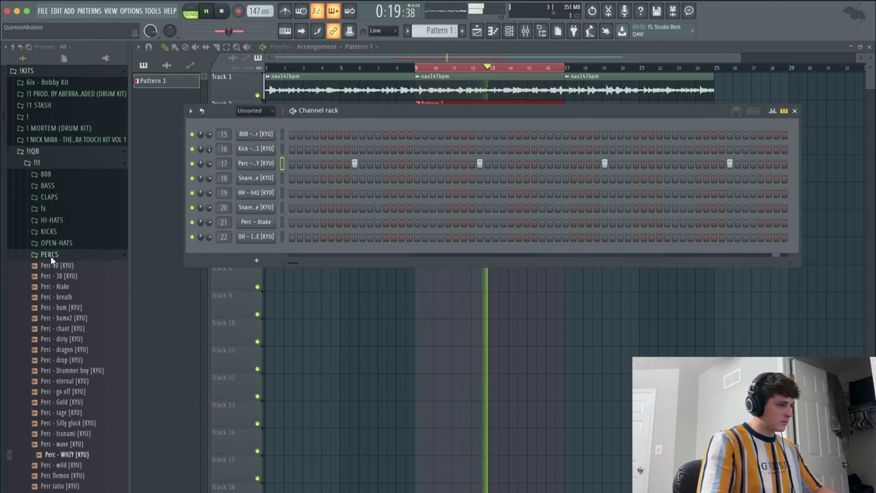
key(space)
Step: Duplicate the Perc - WHZY notes of bars 1 to 4 into bars 5 to 8 in the piano roll
right_click(238, 161)
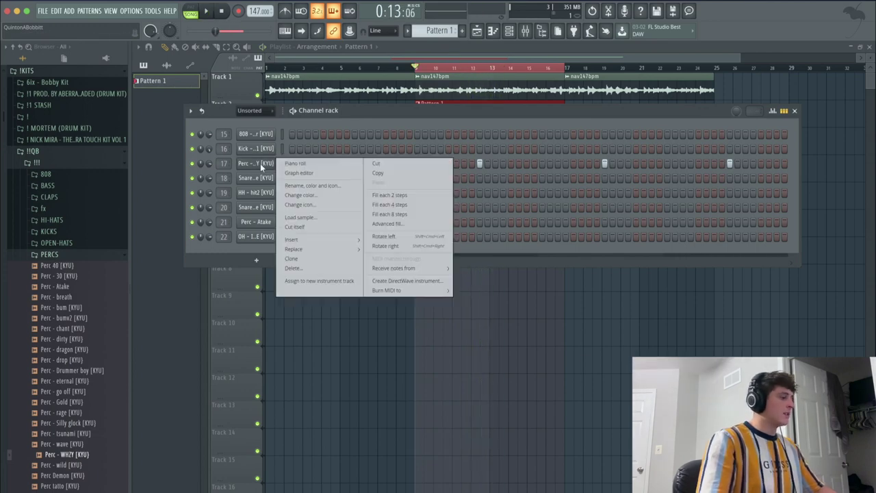
click(287, 165)
scroll(476, 150, up, 4)
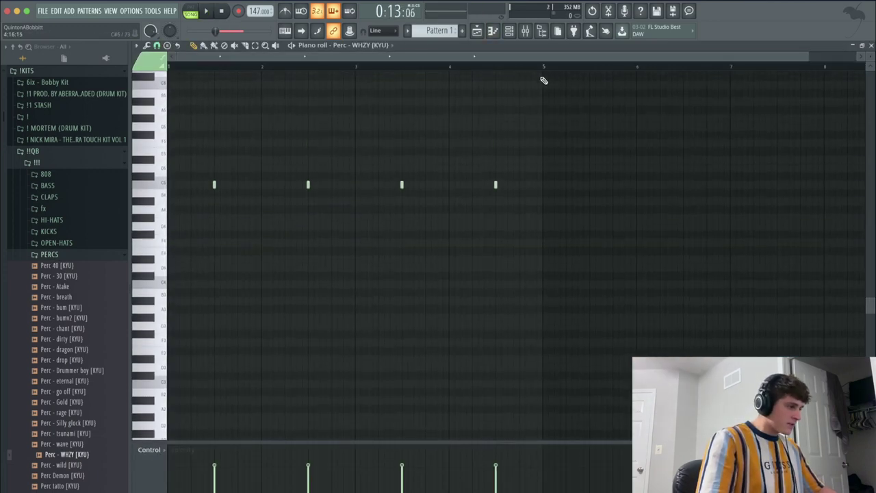
drag(545, 69, 7, 69)
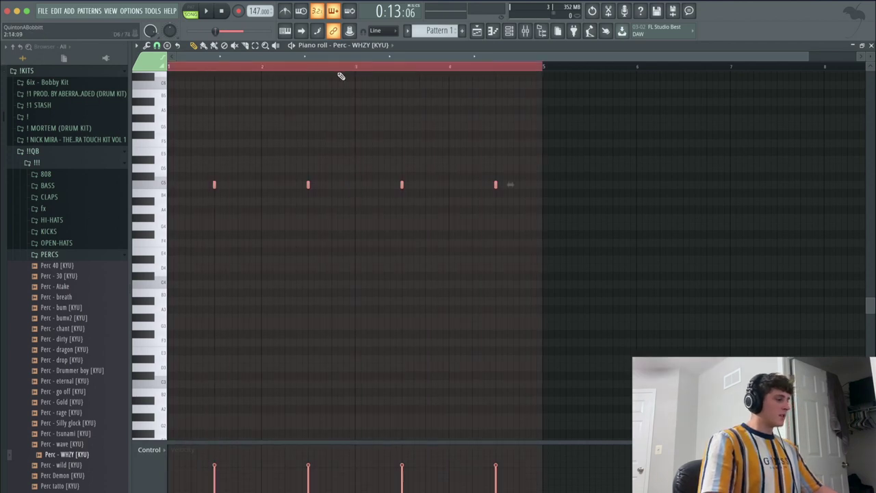
key(ctrl+b)
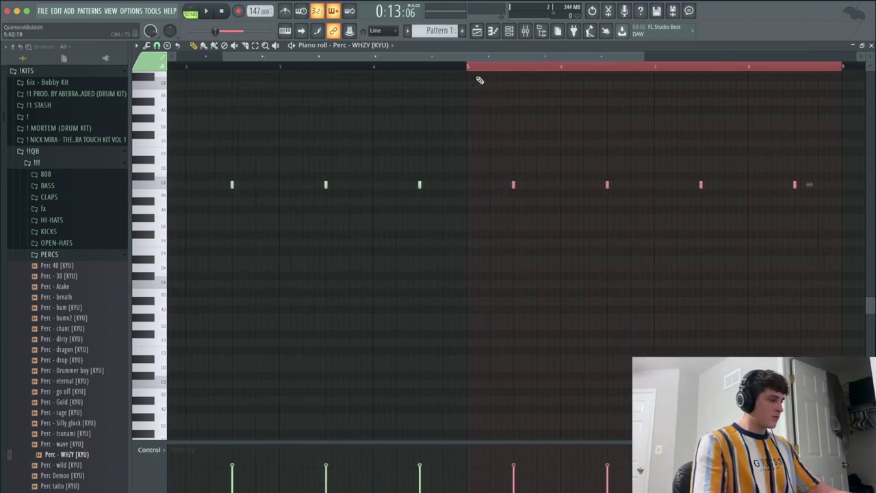
click(185, 66)
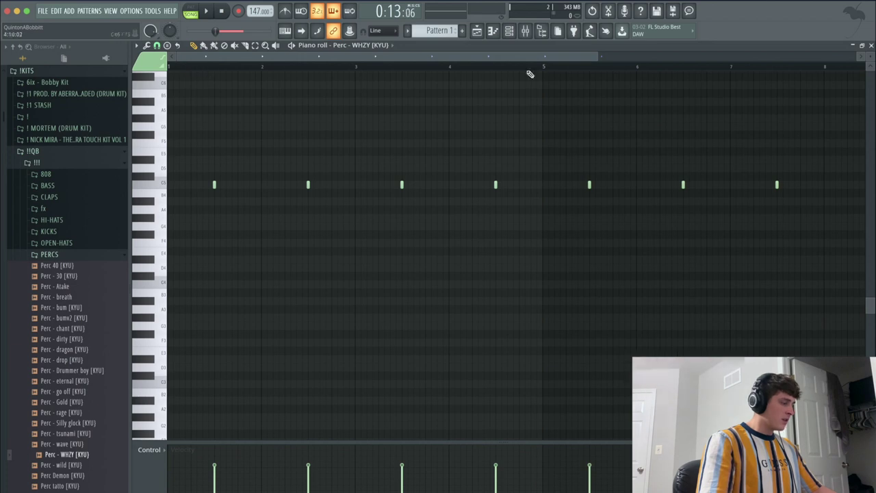
Step: Load HH - downgrade [KYU] from the HI-HATS folder into channel 19 and fill it with a hit on every 2 steps
click(525, 32)
click(69, 254)
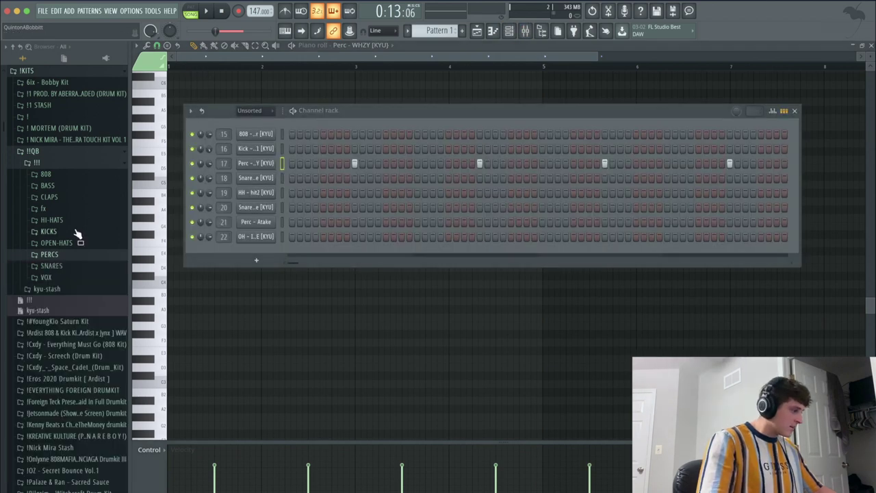
click(62, 220)
drag(62, 251, 260, 197)
right_click(260, 197)
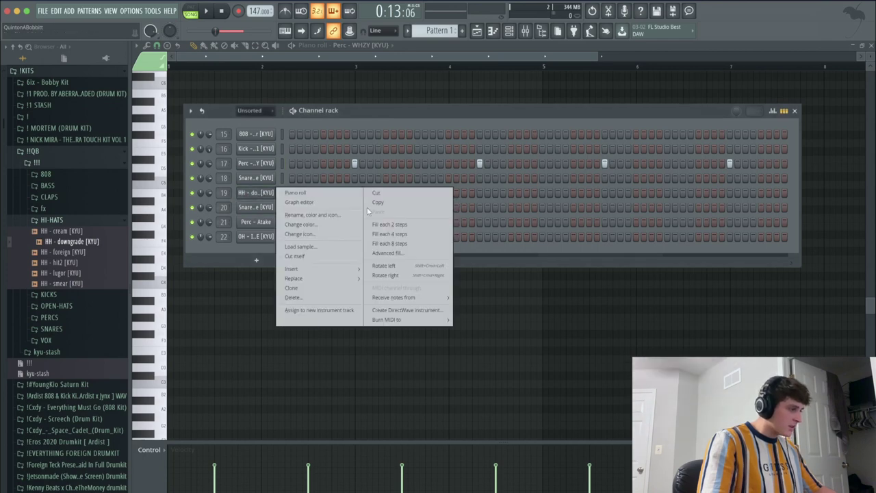
click(381, 225)
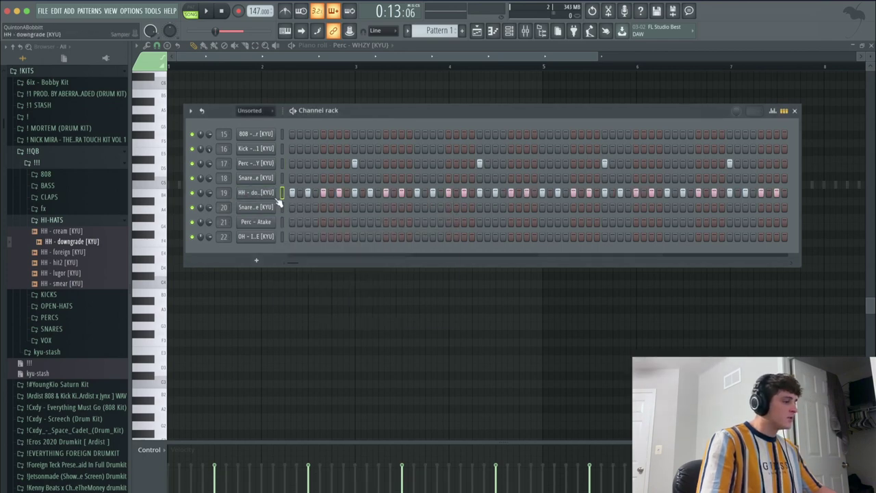
Step: Check the miscellaneous settings of the HH - downgrade channel and listen to the hi-hats with the melody
click(257, 194)
click(264, 162)
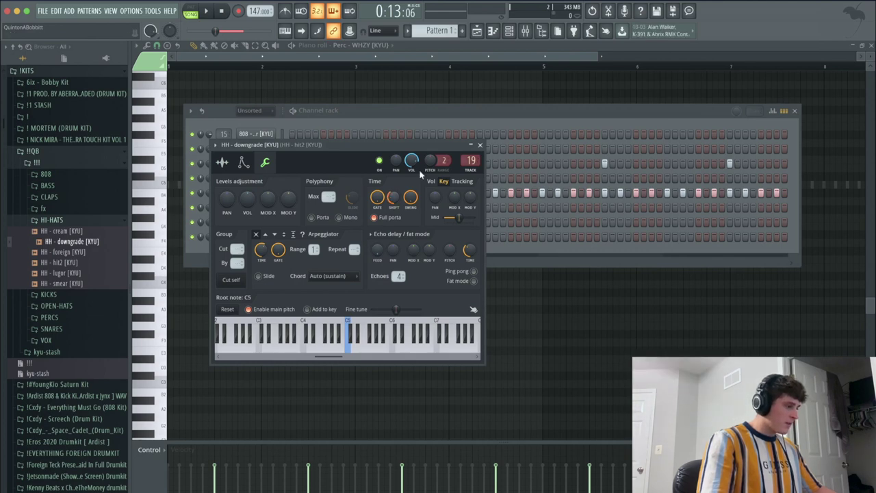
click(480, 146)
key(space)
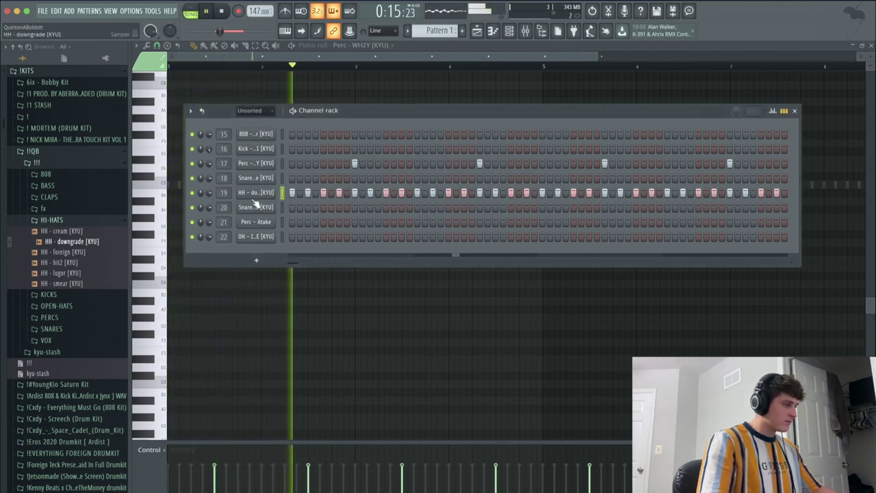
click(445, 63)
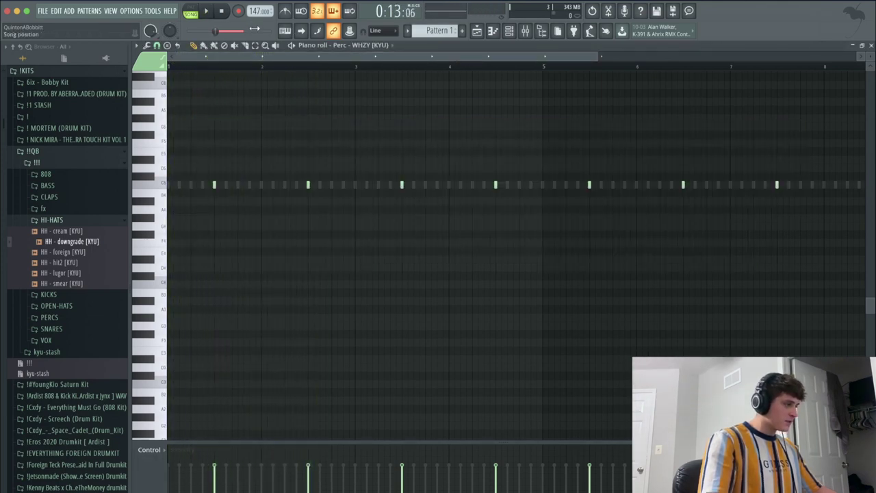
Step: Set the nav147bpm clip's time-stretching mode to Resample in the playlist and lower the project tempo to 127 BPM
click(477, 31)
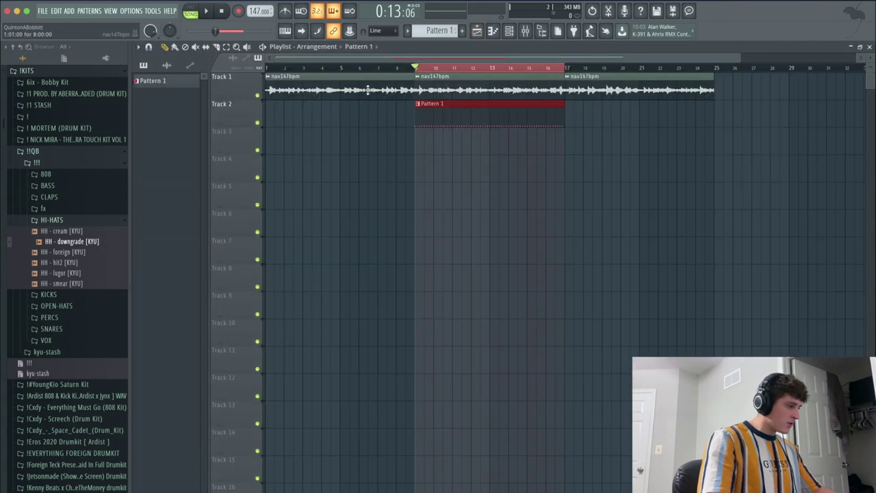
double_click(398, 88)
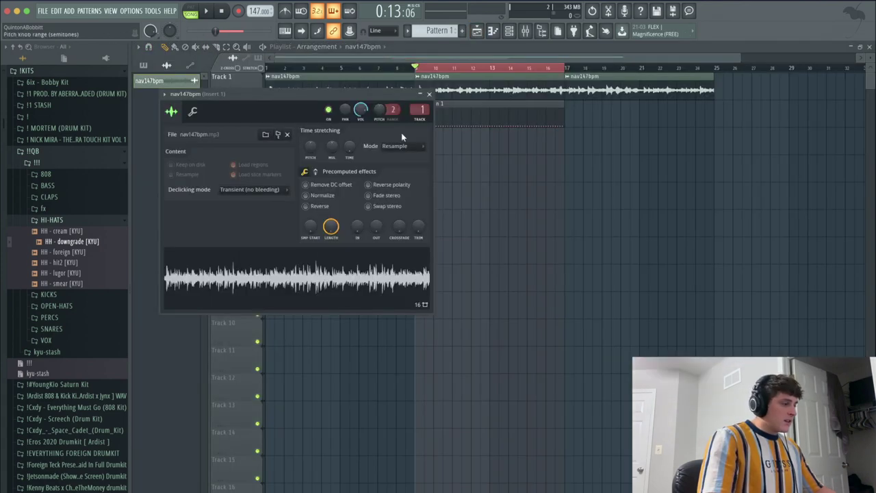
drag(289, 104, 342, 107)
click(445, 148)
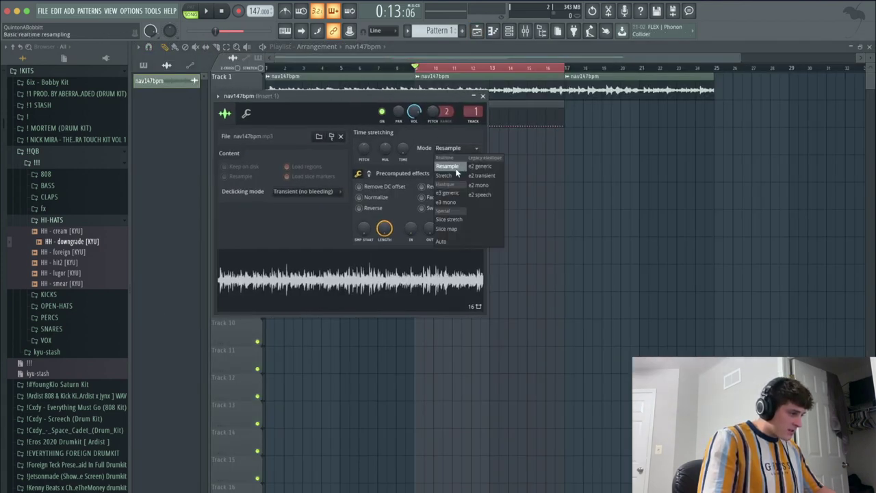
click(456, 170)
click(482, 96)
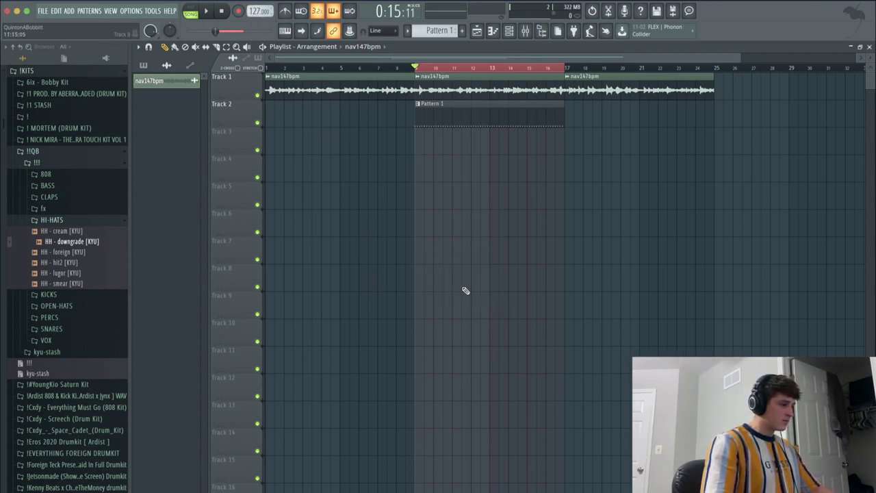
Step: Listen to the melody at 127 BPM, set the project tempo to 131 BPM and play it again
key(space)
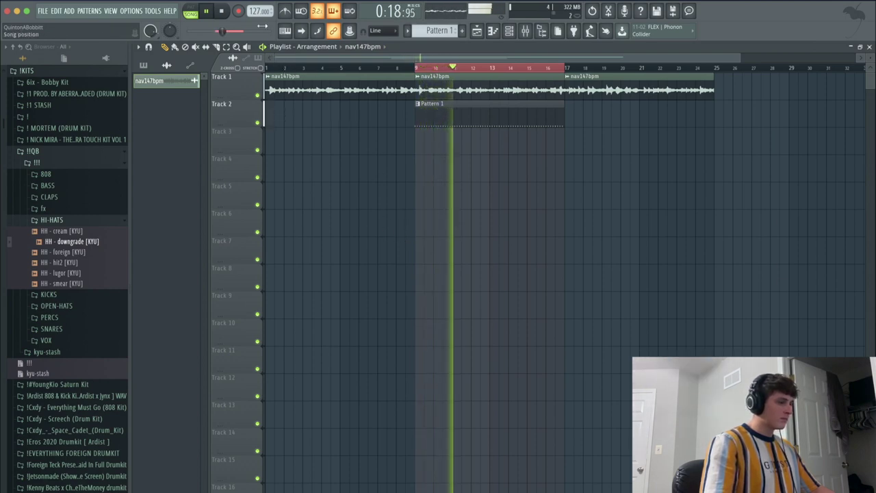
key(space)
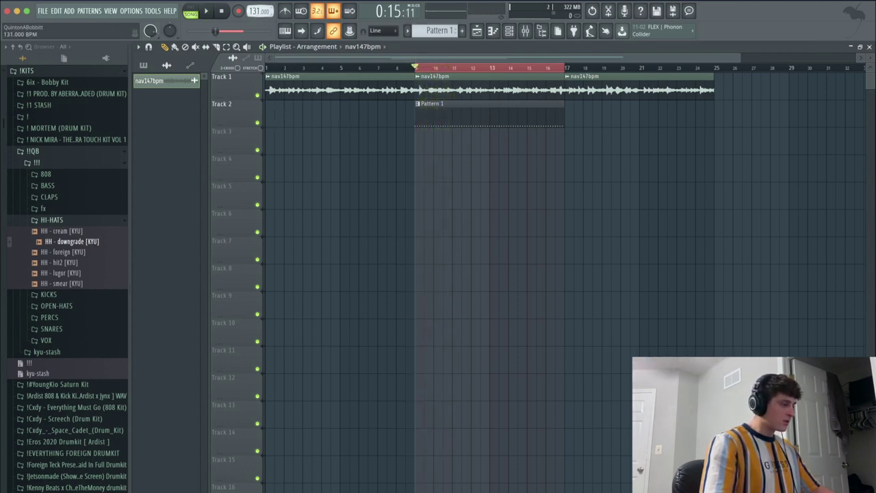
click(448, 300)
key(space)
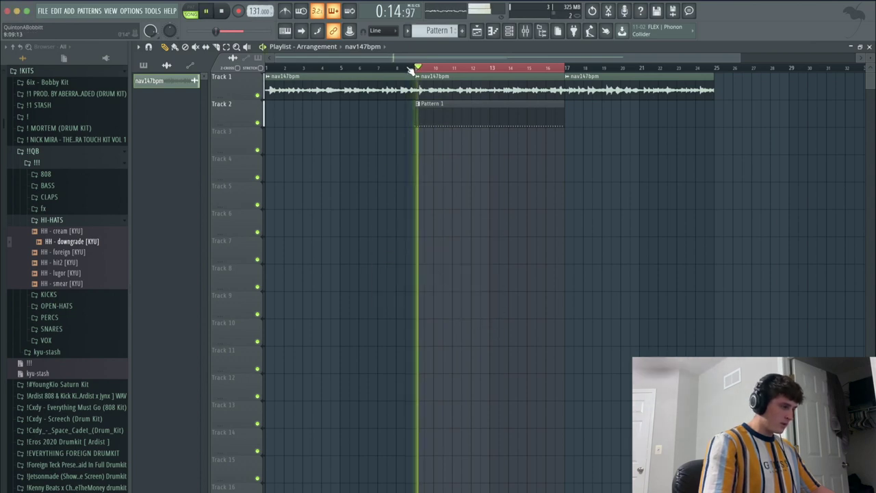
Step: Show the Unsorted channels in the channel rack, refill the channel 19 hi-hat on every 4 steps and play it
click(507, 33)
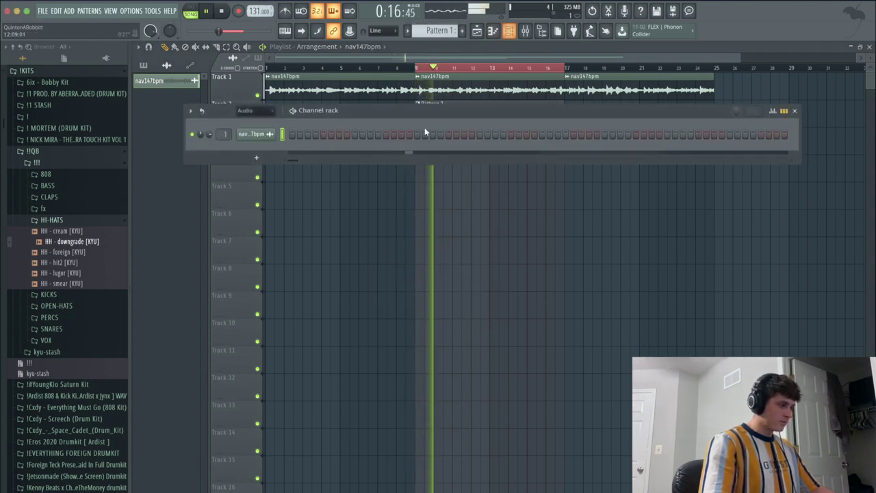
click(261, 118)
click(248, 144)
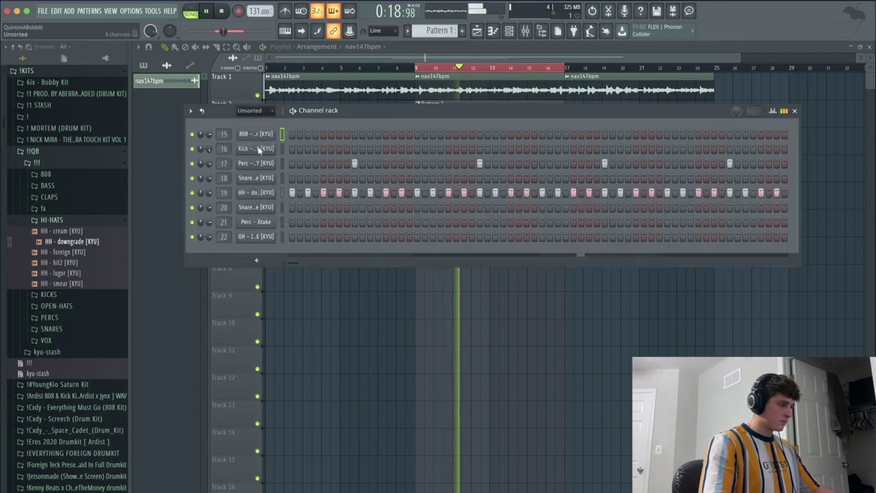
key(space)
right_click(252, 197)
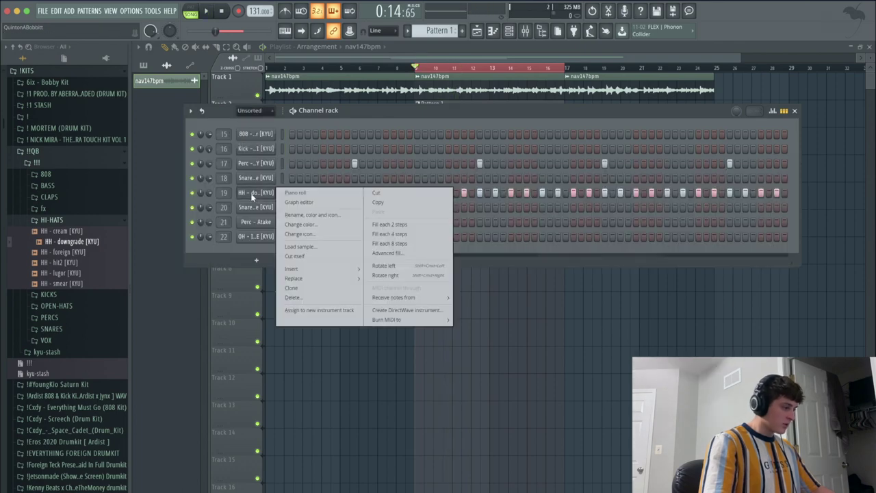
click(387, 236)
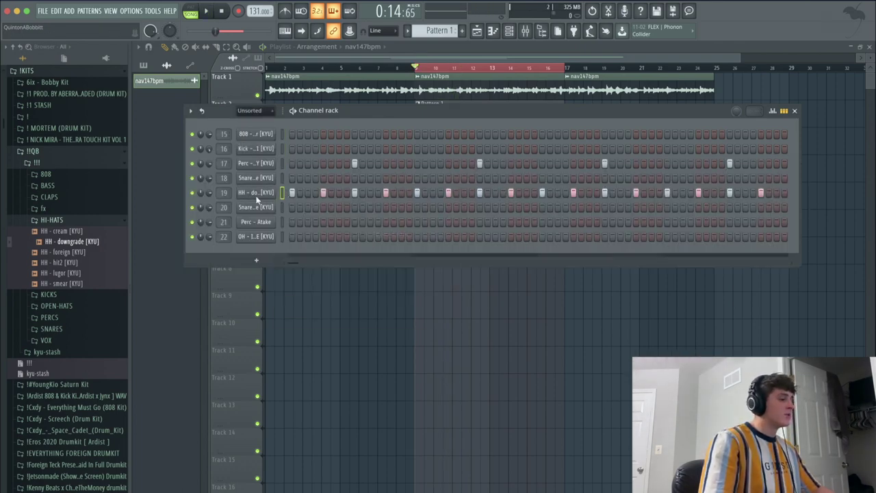
key(space)
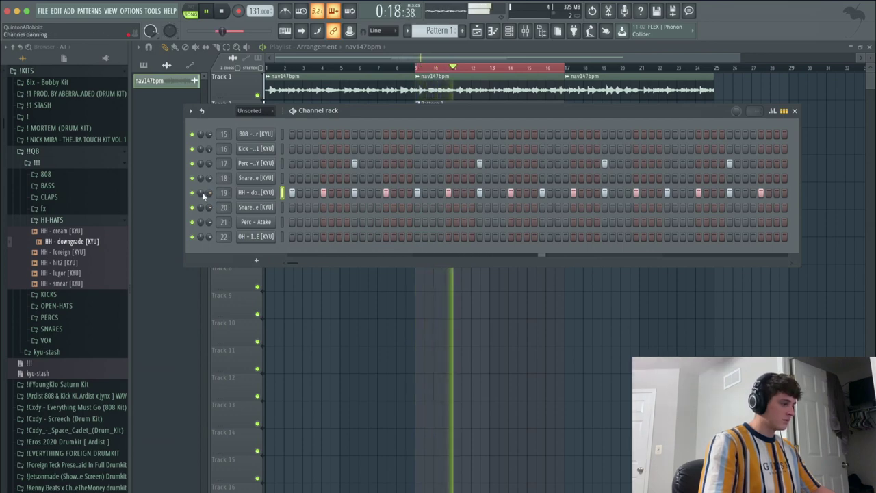
Step: Transpose all HH - downgrade notes down one semitone to B4 in the piano roll and listen to them
right_click(267, 192)
click(292, 194)
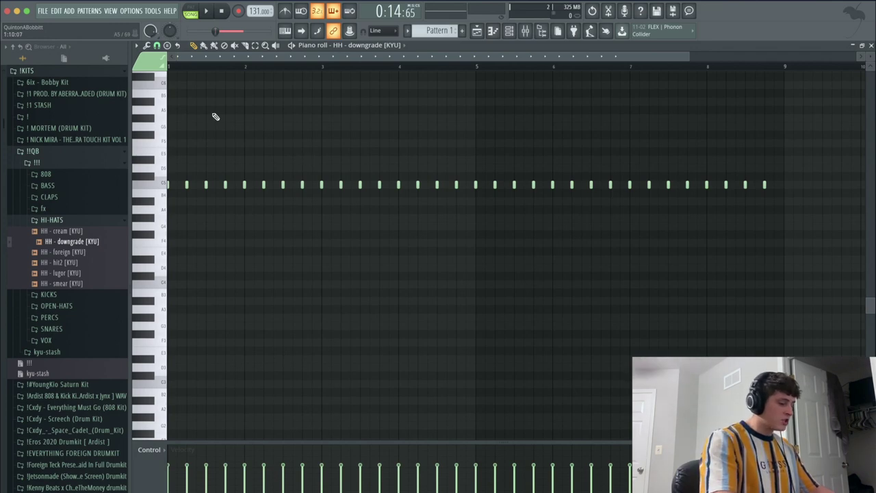
key(shift+Down)
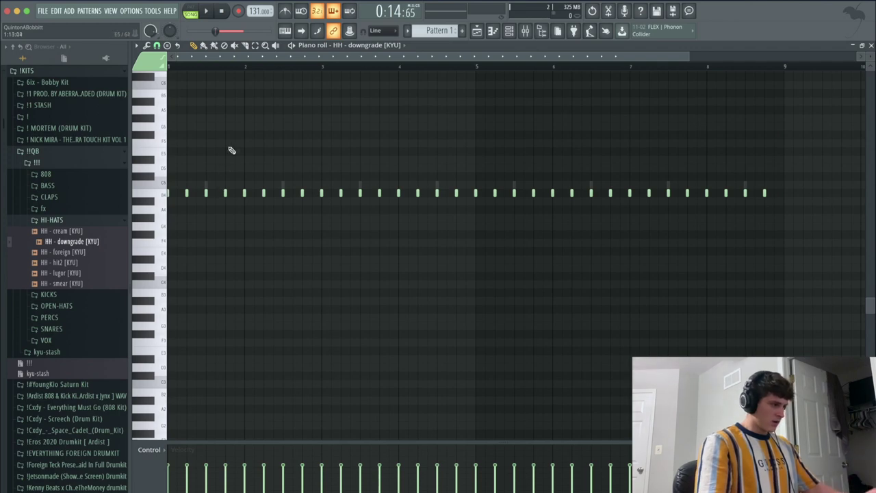
key(space)
key(space)
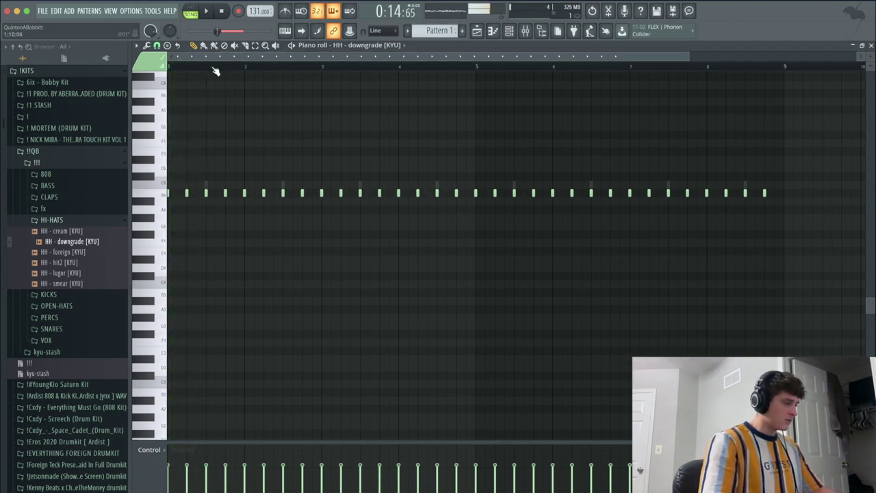
Step: With snap at 1/6 beat, paint a B4 hi-hat roll across beat 3 of bar 1 and delete the first two hits of bar 2
scroll(217, 66, up, 2)
click(157, 45)
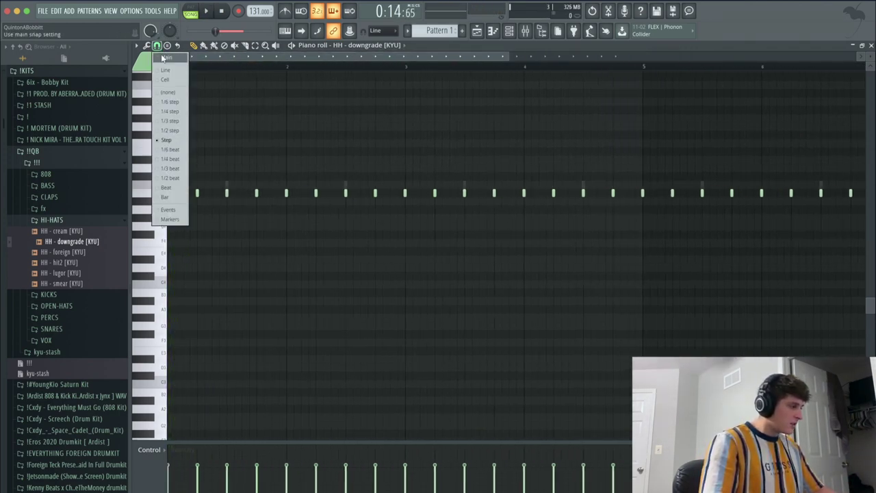
click(174, 152)
drag(226, 193, 256, 193)
right_click(286, 193)
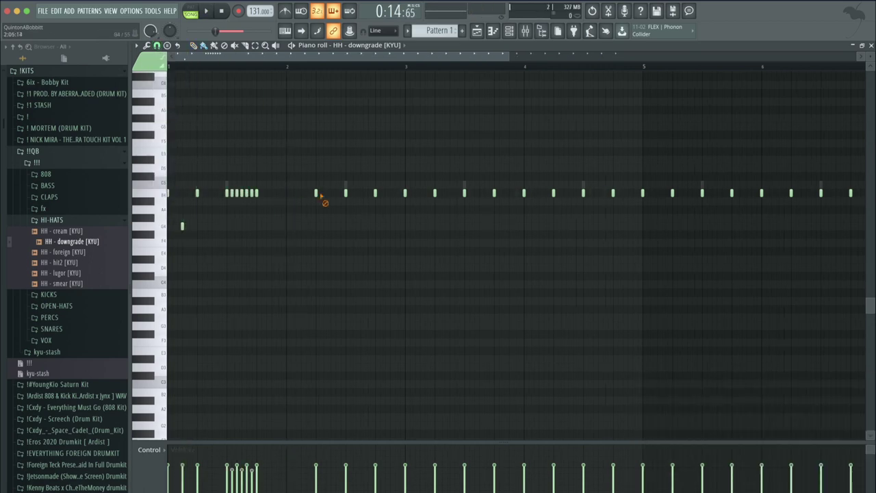
right_click(316, 193)
Step: Rework the hi-hats in bars 1 to 4 with short rolls and lower-pitched hits, clear bars 5 to 8 and listen
key(space)
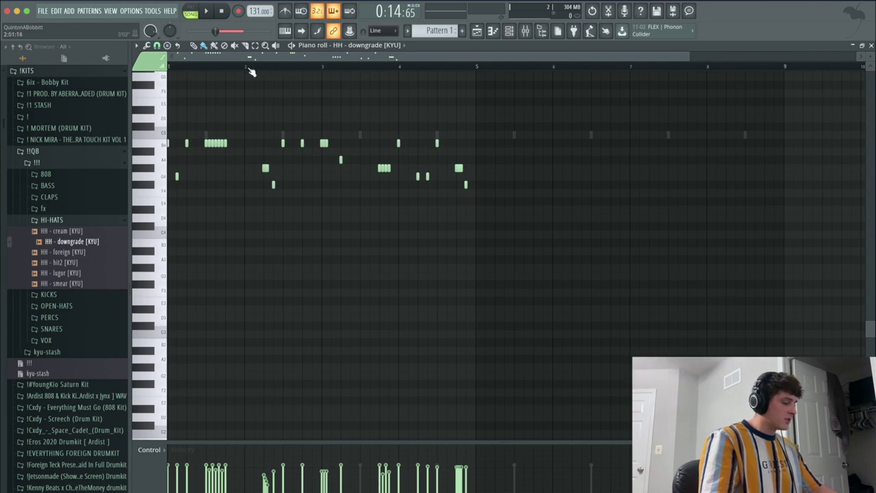
key(space)
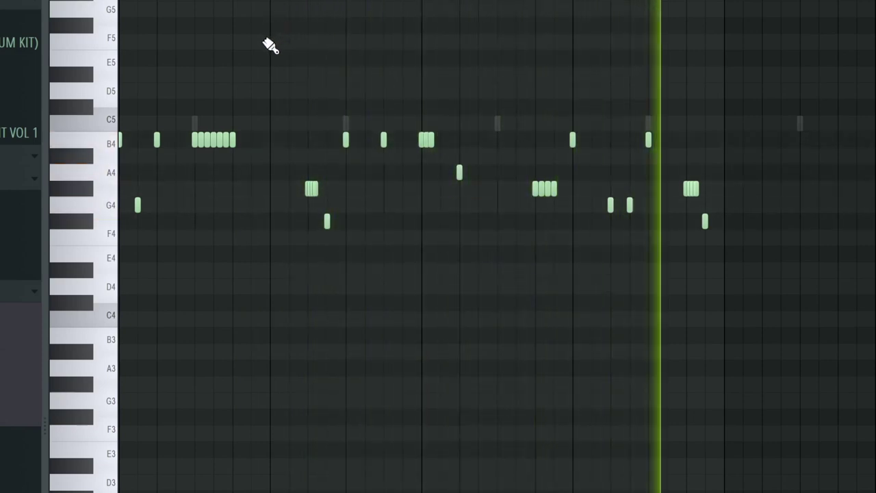
key(space)
Step: Duplicate the hi-hat notes of bars 1 to 4 into bars 5 to 8 and clear the selection
drag(478, 67, 168, 67)
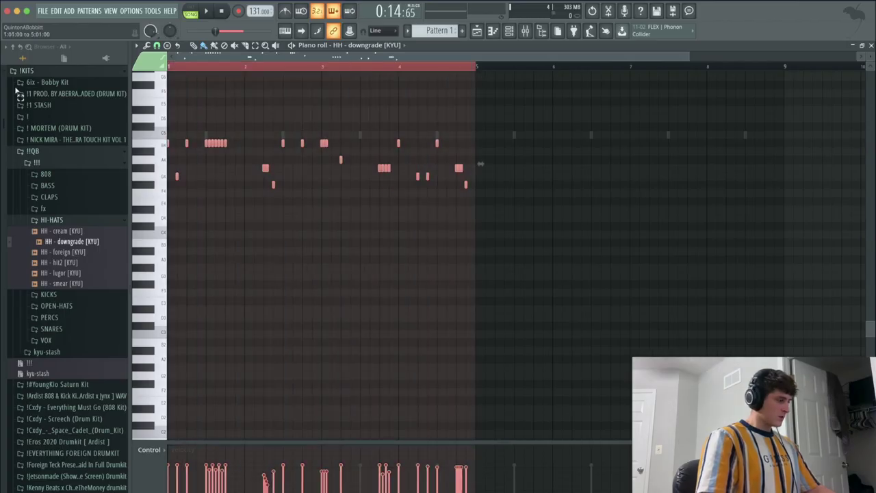
key(ctrl+b)
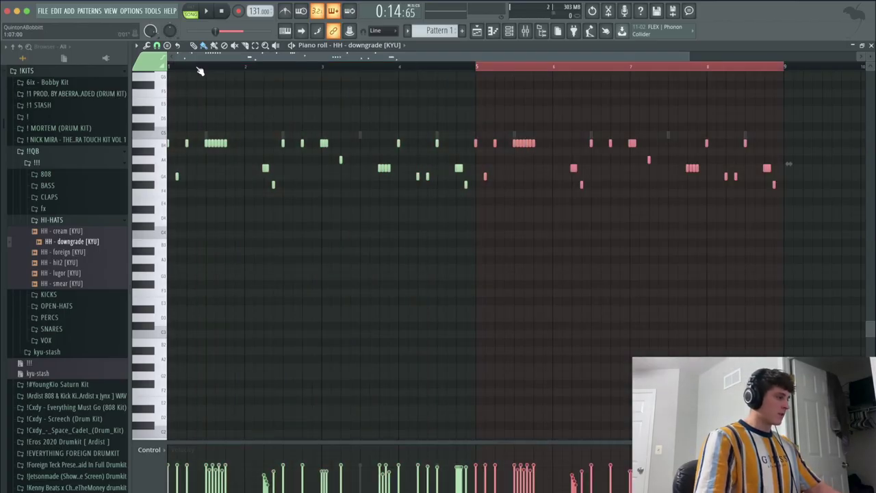
drag(205, 68, 197, 67)
click(208, 69)
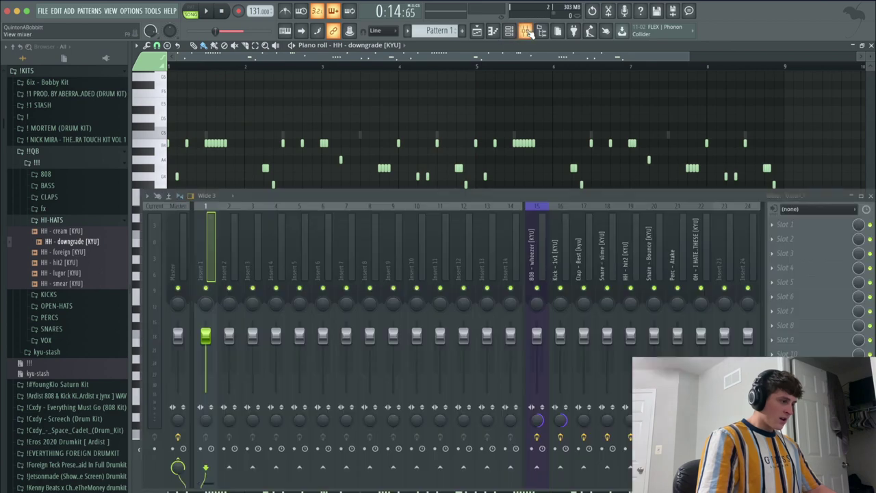
Step: Inspect the effects on the HH - hit2 mixer track and play the hi-hats with the melody
click(525, 30)
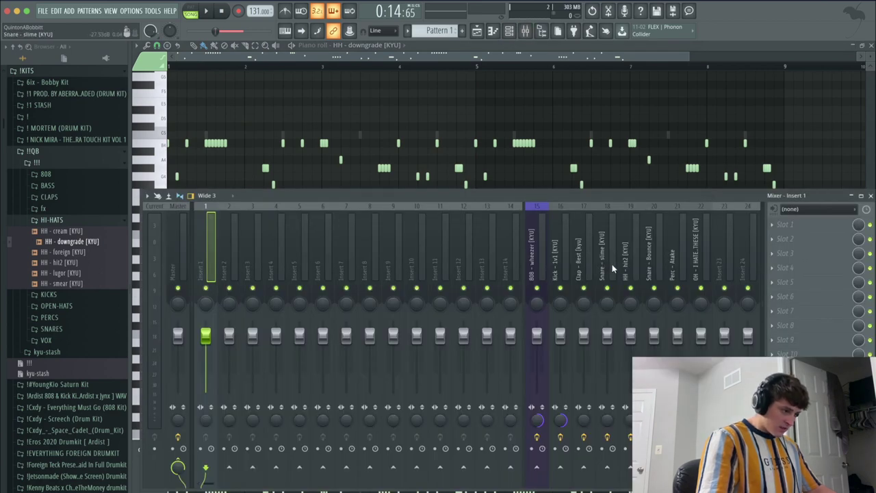
click(630, 266)
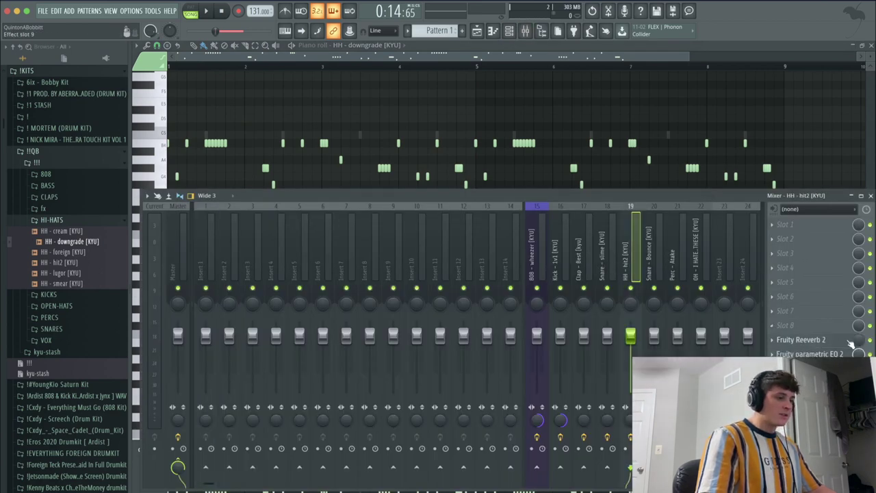
key(space)
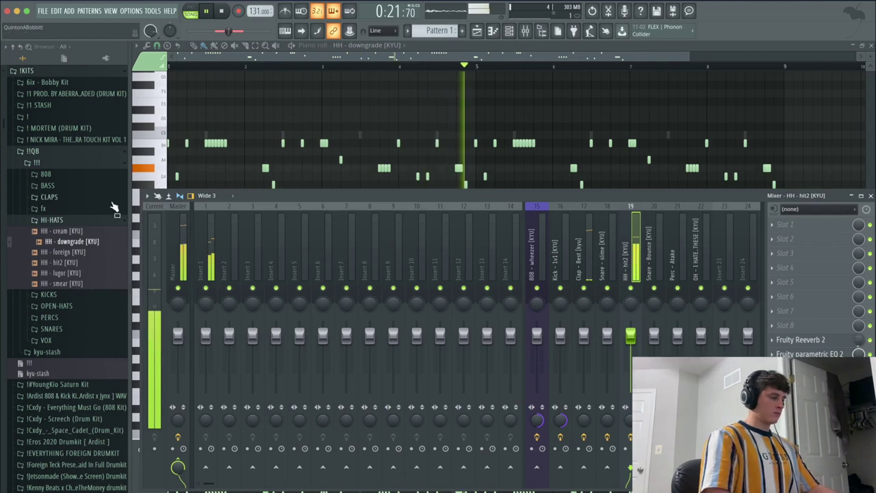
key(space)
Step: Close the HI-HATS folder and audition the samples in the kit's OPEN-HATS folder
click(66, 219)
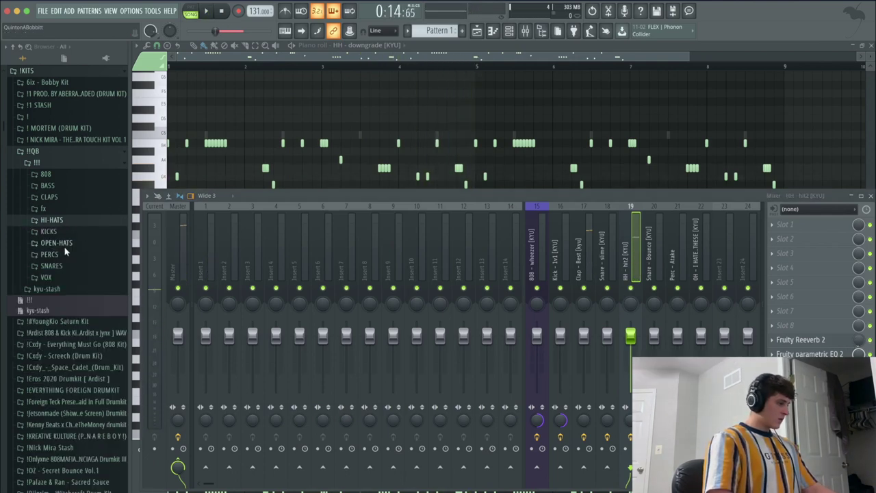
click(62, 243)
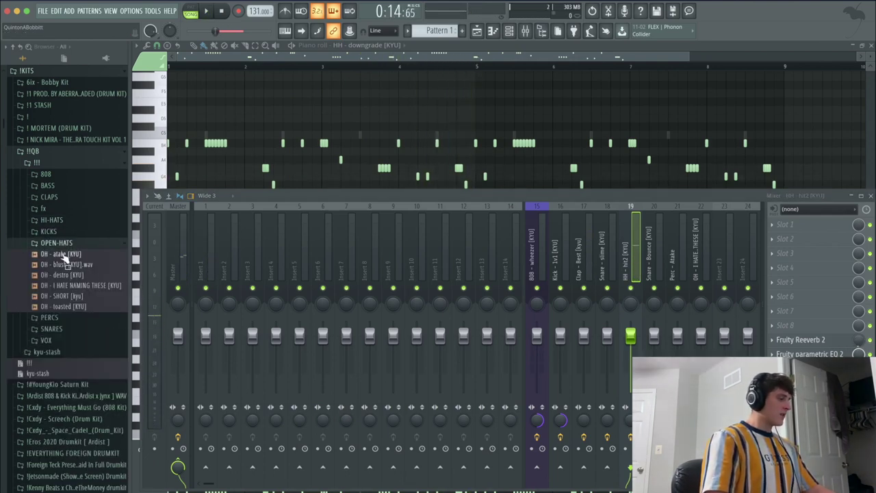
click(63, 255)
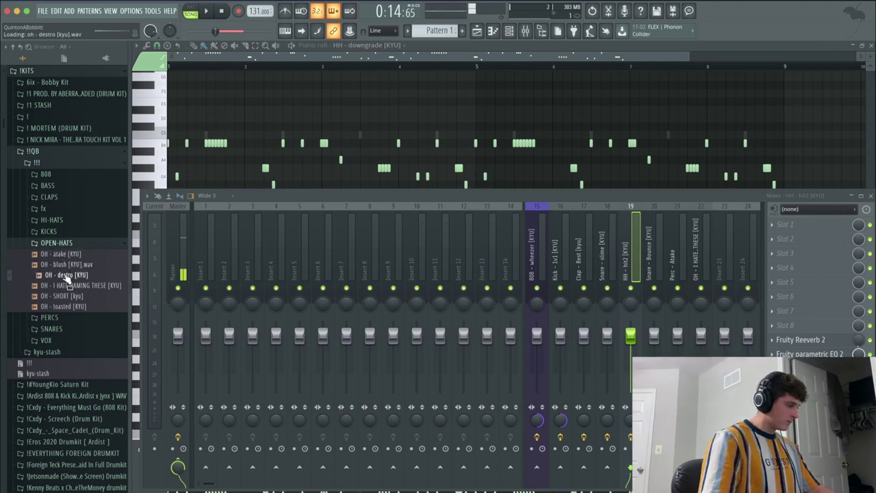
click(62, 254)
click(62, 286)
click(62, 296)
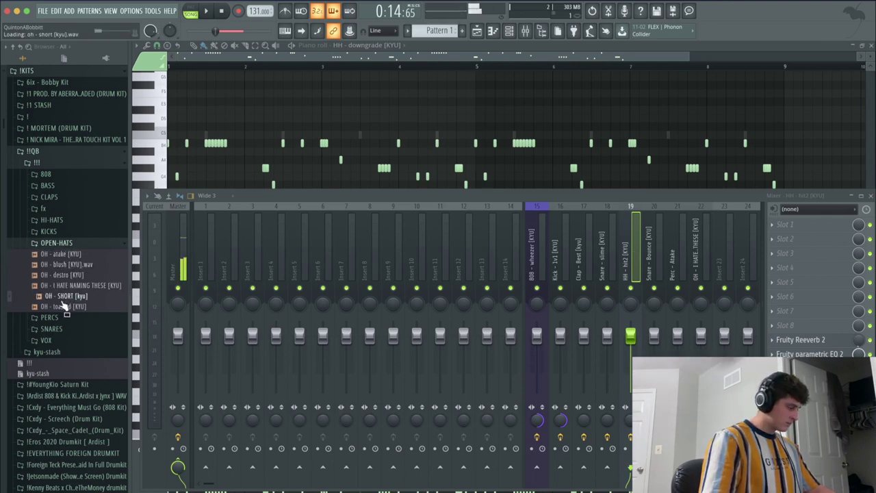
click(62, 306)
Step: Load the OH - I HATE NAMING THESE [KYU] sample onto channel 22 of the channel rack
key(F6)
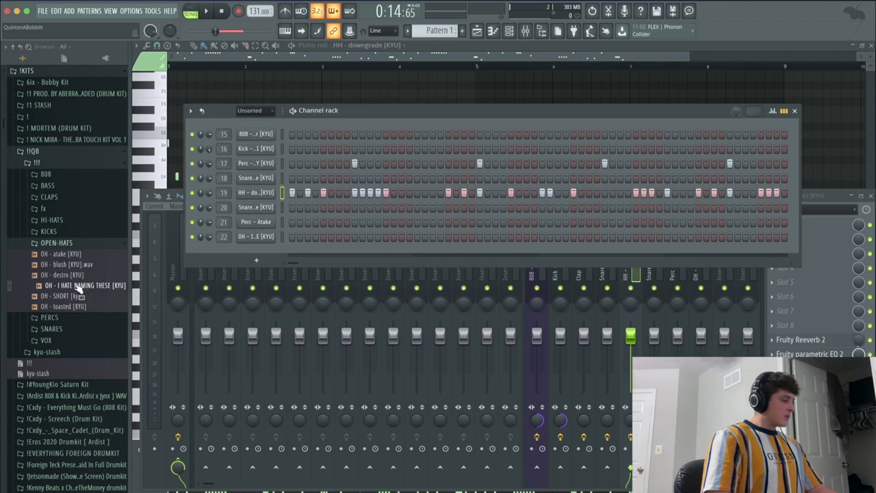
drag(69, 288, 258, 236)
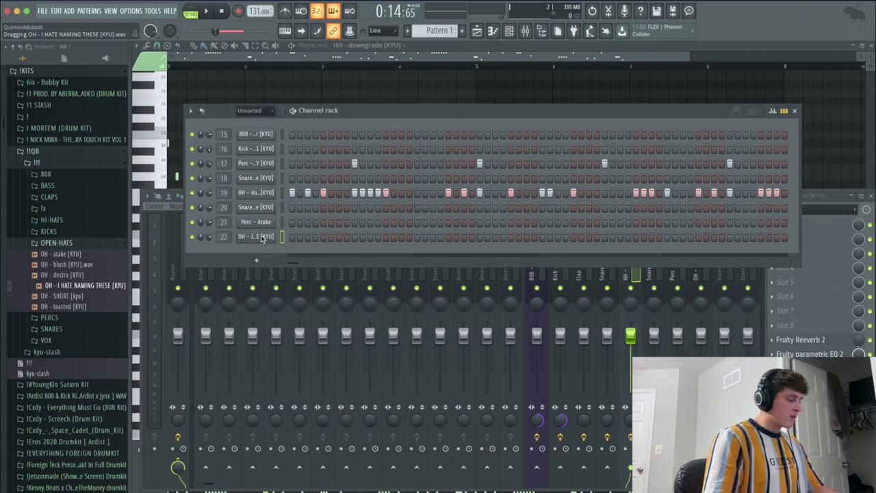
right_click(273, 237)
click(241, 238)
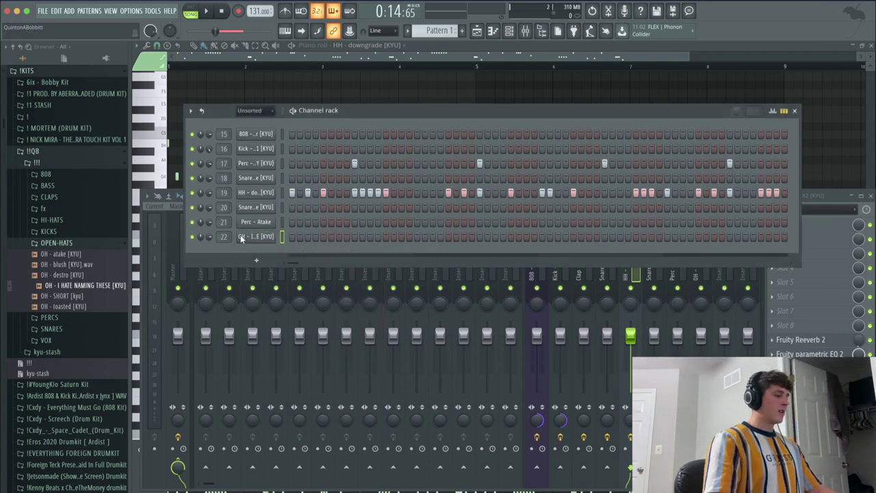
Step: Try resetting the attack, hold, decay, sustain and release of the open hat's volume envelope to their defaults
click(254, 237)
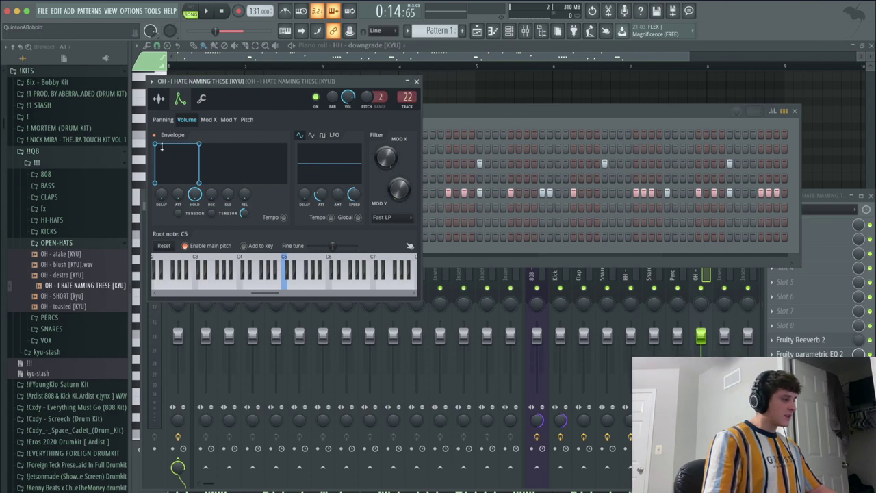
right_click(182, 197)
click(199, 204)
right_click(191, 197)
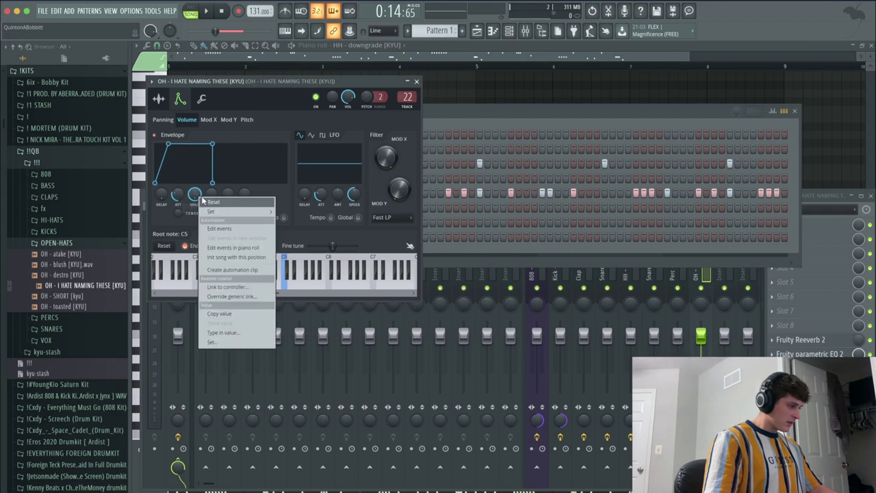
click(209, 204)
right_click(210, 195)
click(217, 203)
right_click(226, 194)
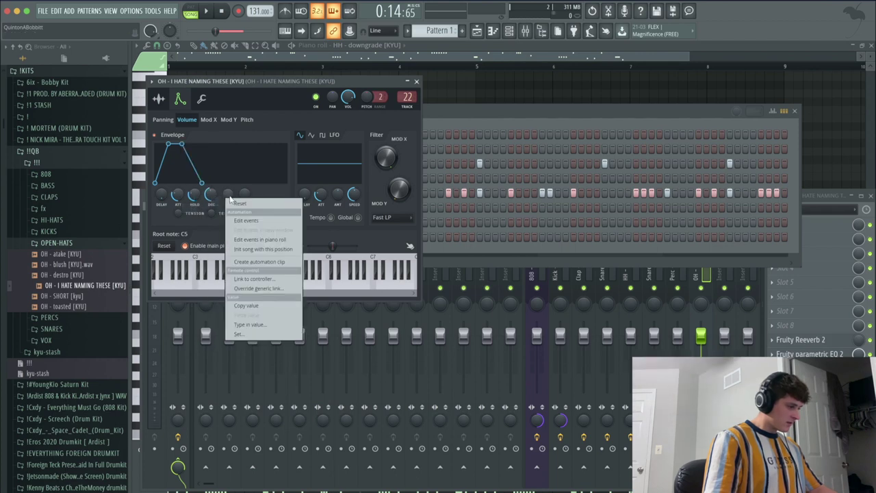
click(233, 203)
right_click(247, 199)
click(253, 205)
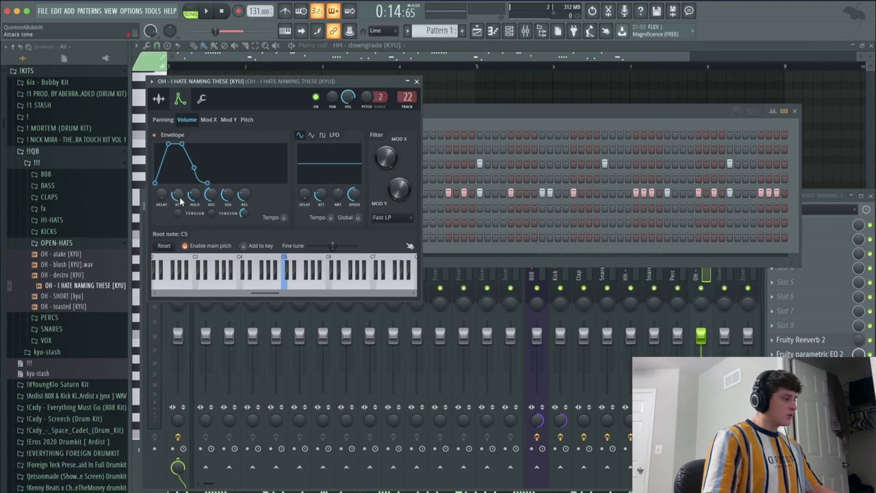
drag(179, 197, 179, 212)
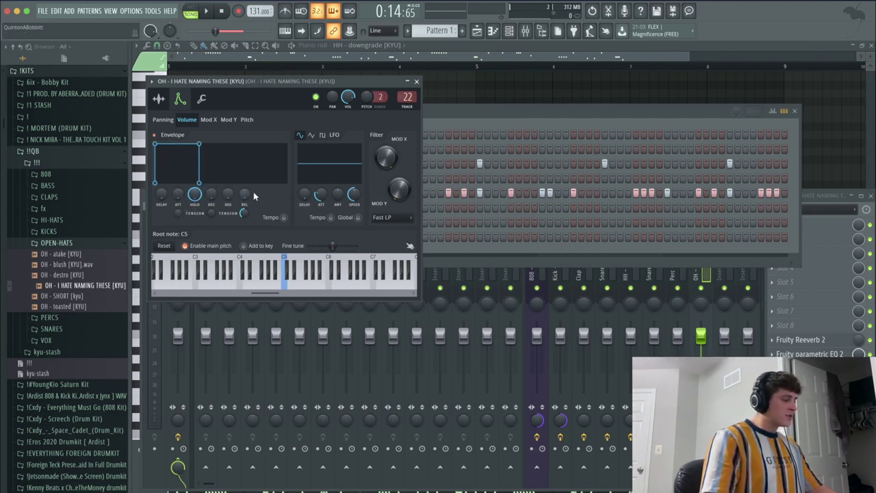
click(417, 80)
Step: Write the open-hat part: a C5, an F4 roll and a G#4 in bar 1, plus G#4 hits in bars 3 and 4
right_click(252, 237)
click(296, 235)
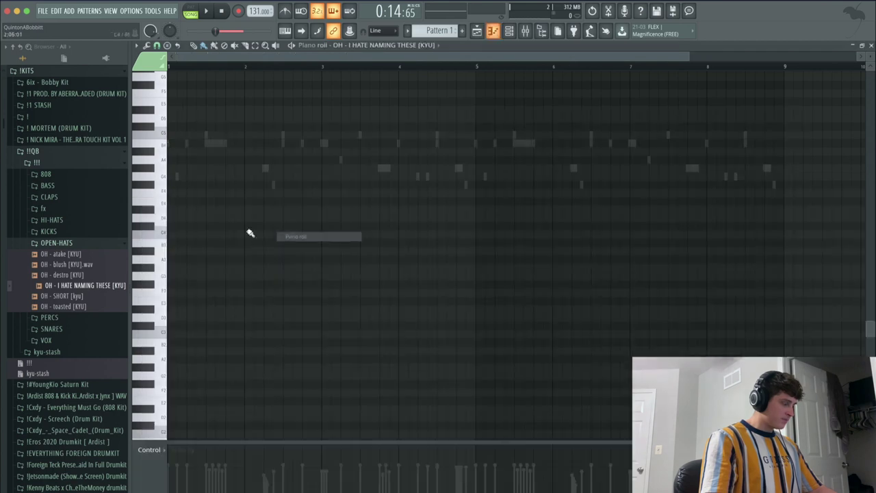
drag(215, 65, 130, 62)
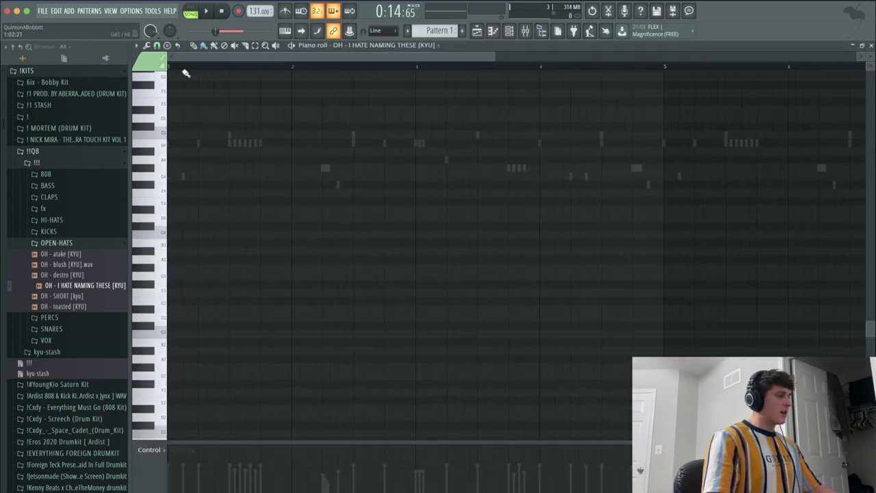
click(181, 135)
click(194, 193)
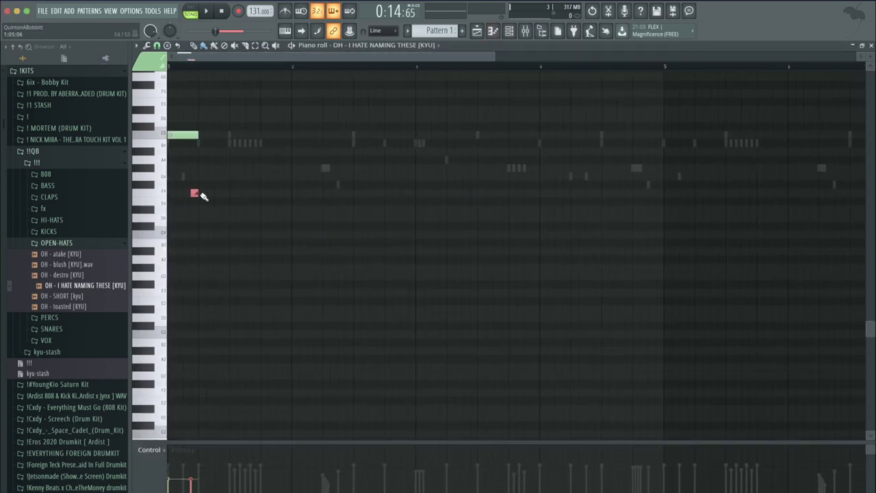
key(space)
click(268, 167)
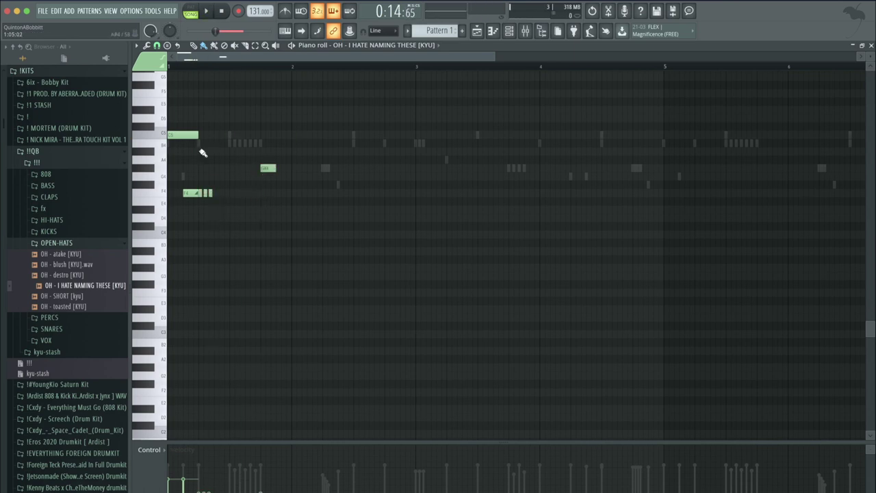
key(space)
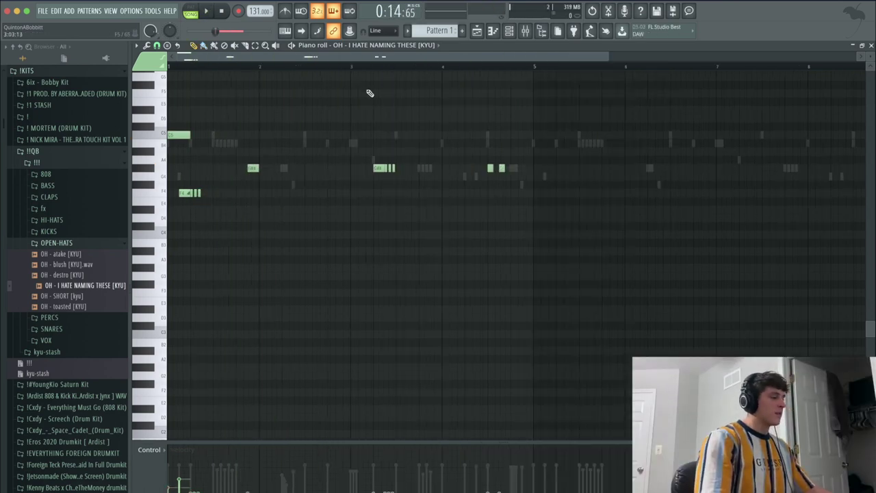
key(space)
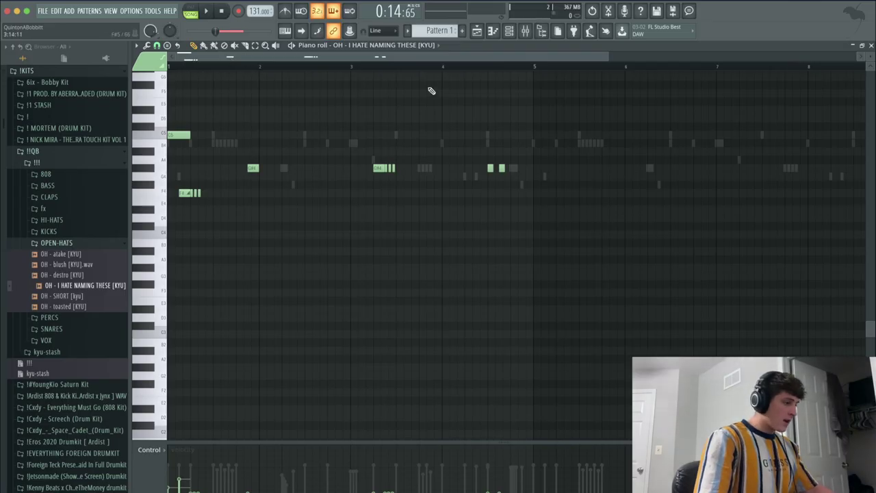
Step: Duplicate the open-hat notes of bars 1 to 4 into bars 5 to 8 and collapse the OPEN-HATS folder
drag(537, 70, 54, 64)
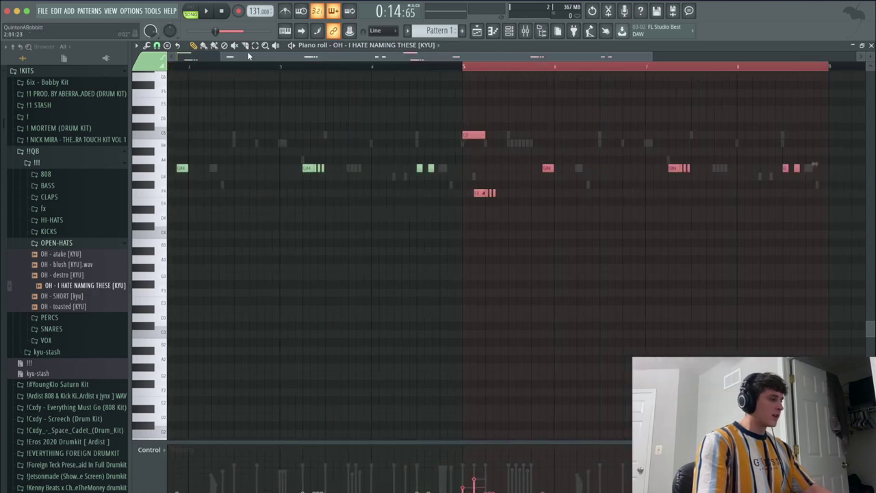
key(F6)
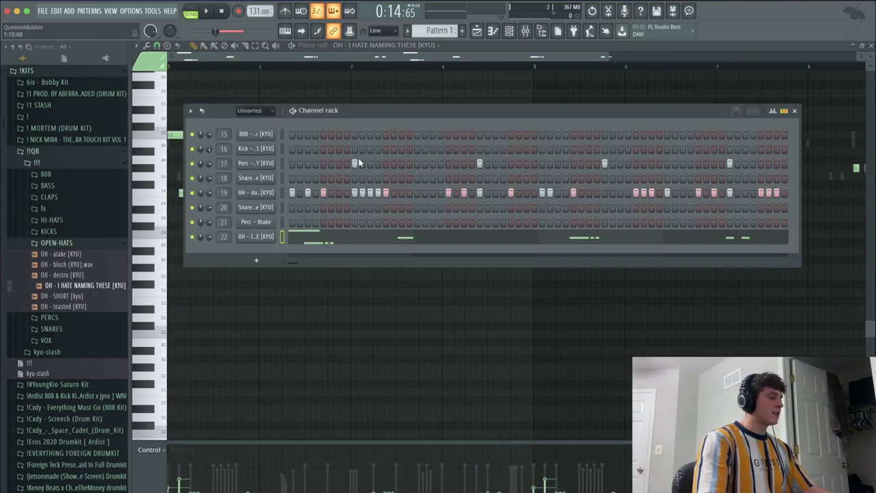
click(58, 244)
scroll(61, 256, up, 1)
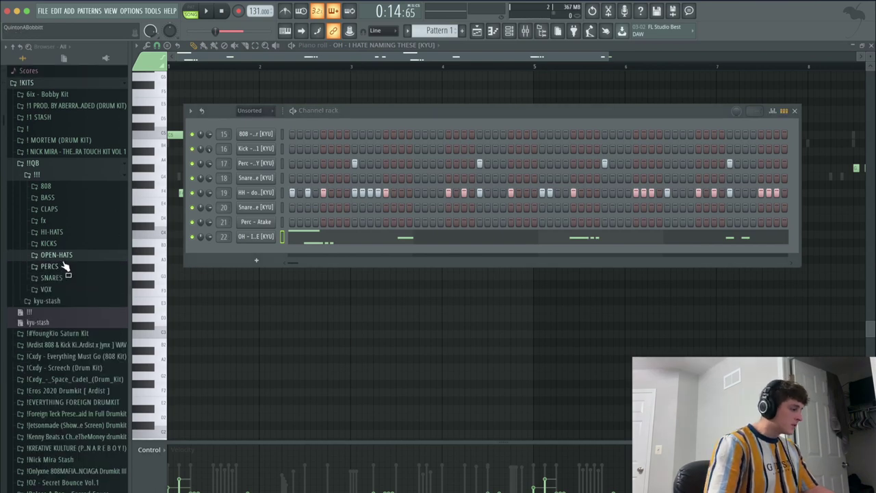
Step: Program Snare - slime with C5 in bar 1, an A#4 pair in bar 2 and A#4/A4 hits in bar 4, repeated in bars 5 to 8
click(265, 180)
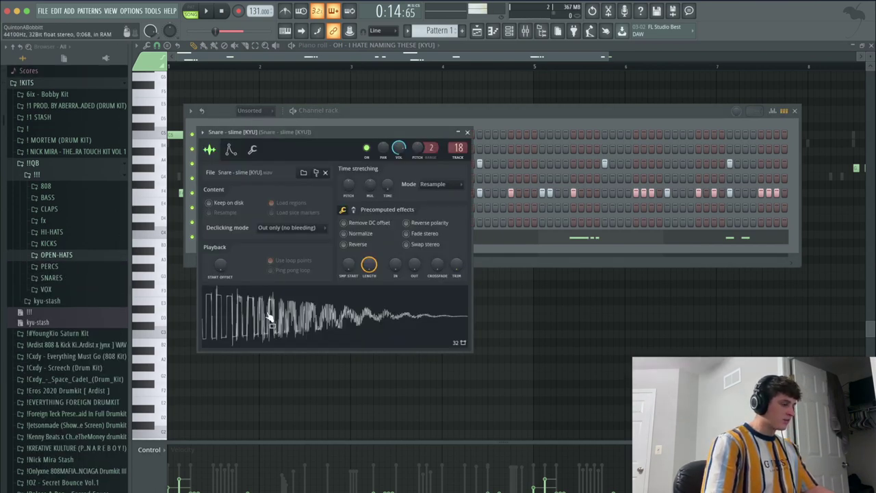
click(468, 133)
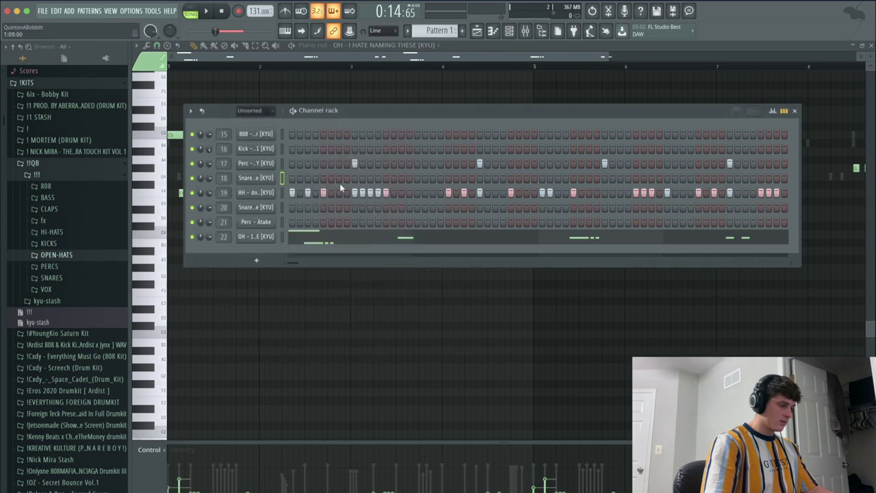
click(324, 193)
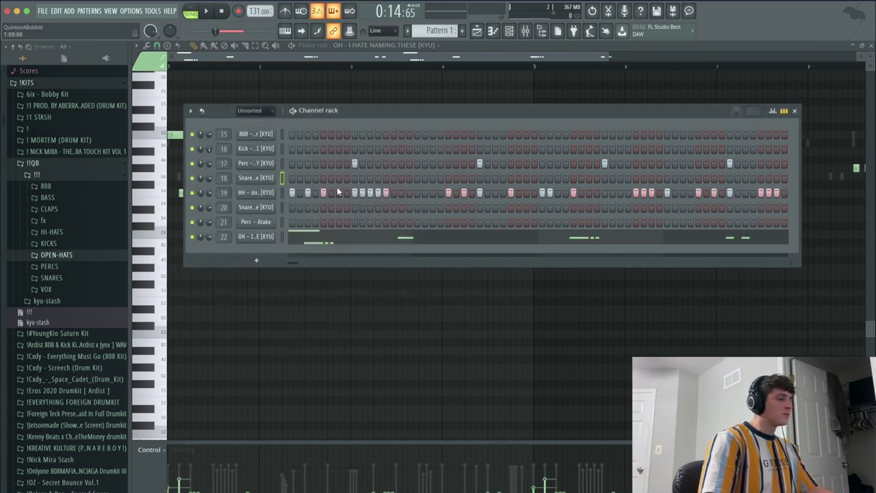
key(space)
key(F7)
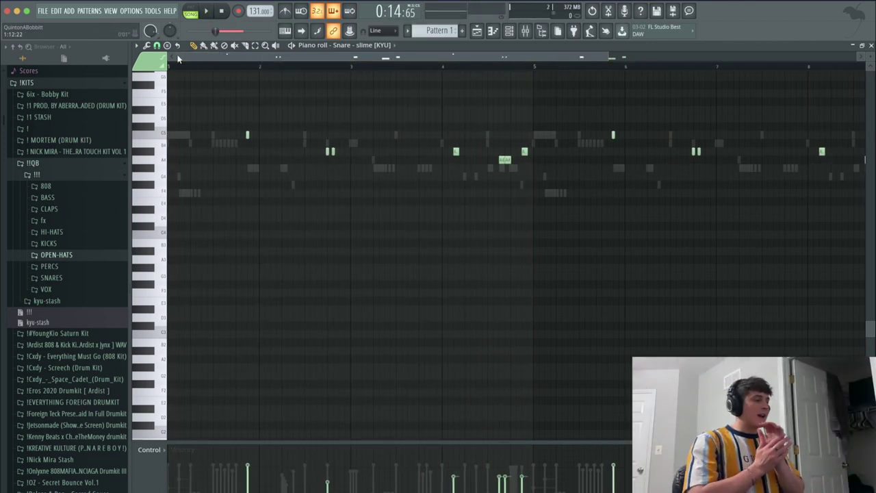
key(space)
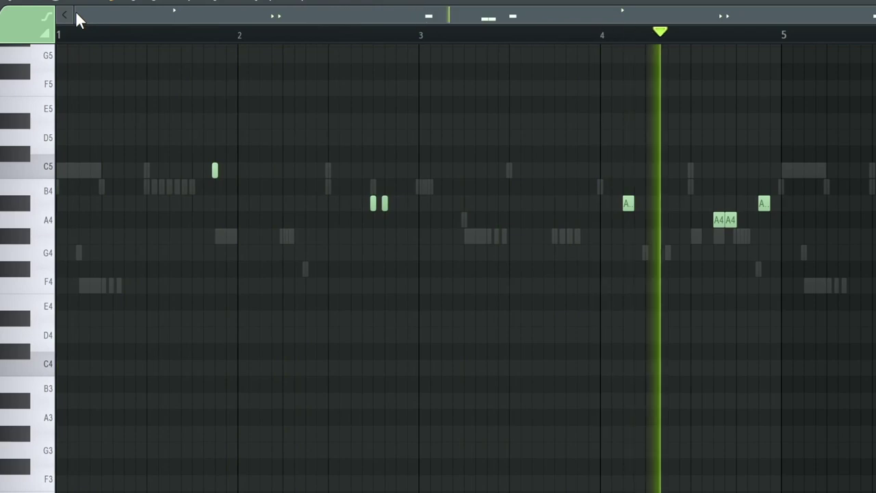
Step: Audition the Perc - Atake channel and inspect its sample settings
key(F6)
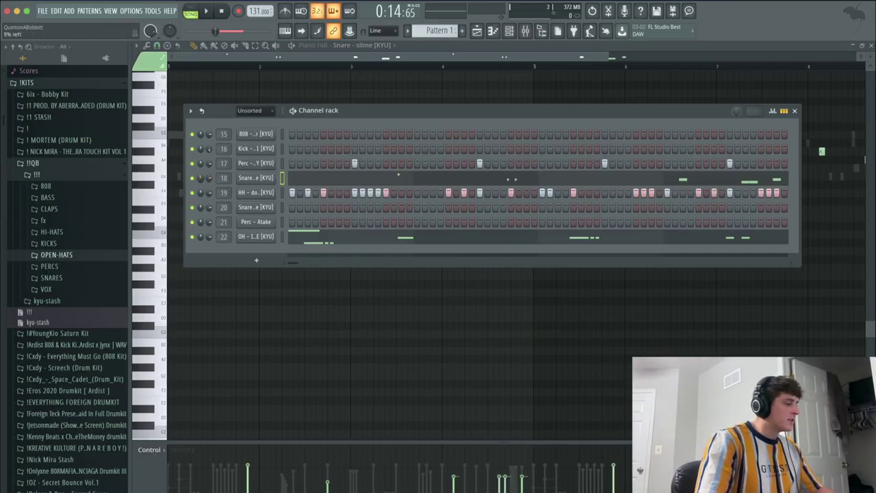
click(263, 226)
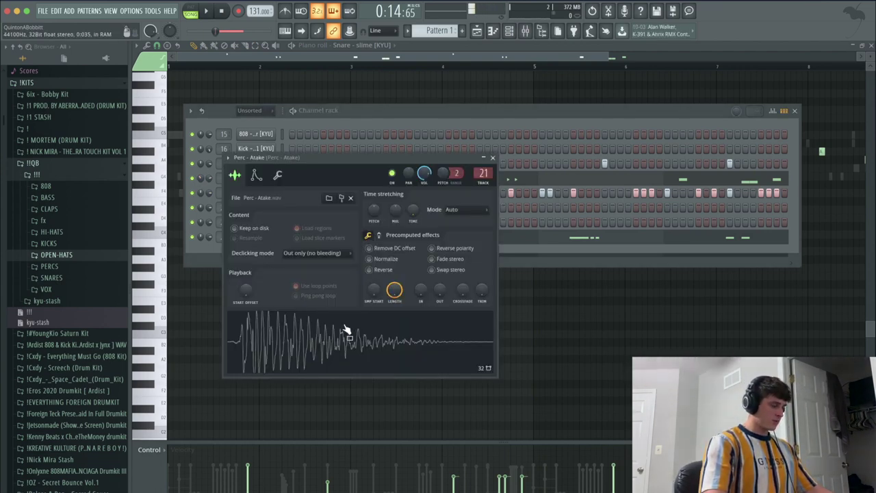
click(494, 159)
Step: Add three F#3 hits with falling velocities to Snare - Bounce late in bar 3 and duplicate bars 1 to 4 into bars 5 to 8
right_click(277, 202)
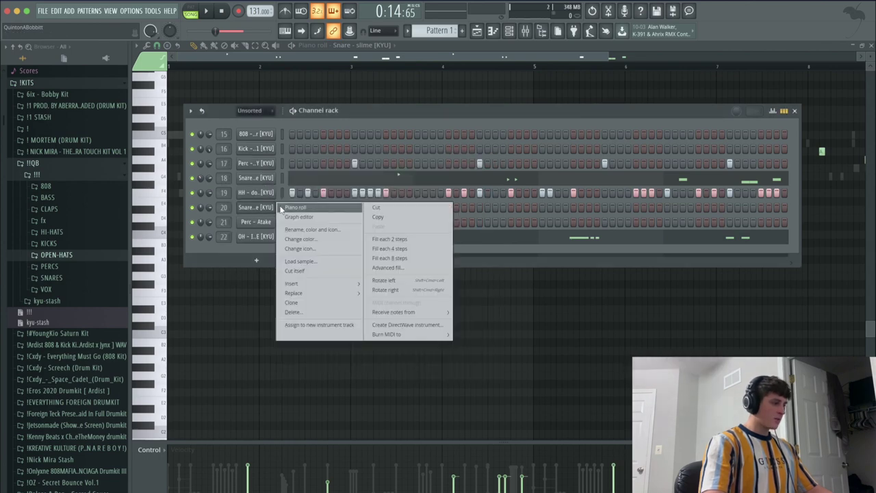
click(296, 208)
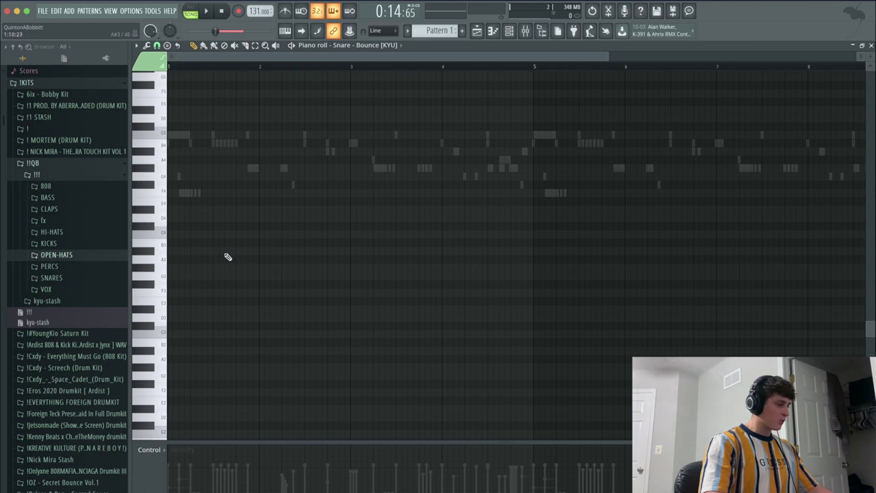
key(space)
click(413, 284)
click(433, 285)
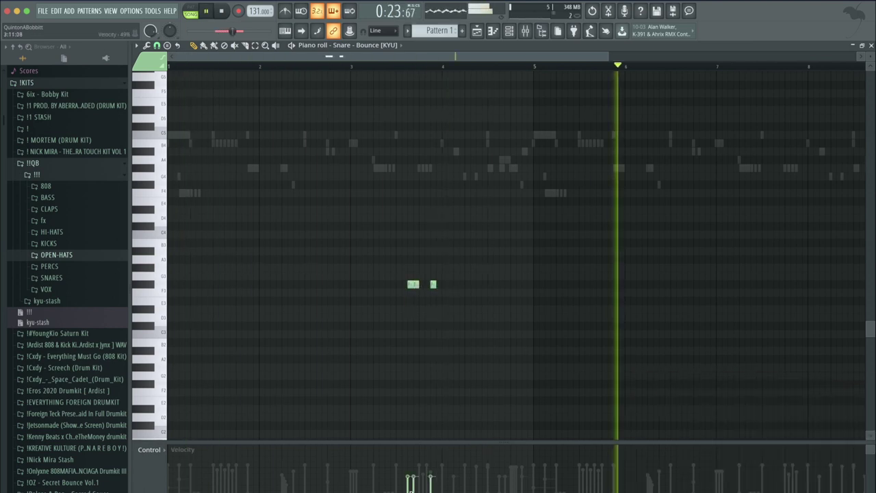
key(space)
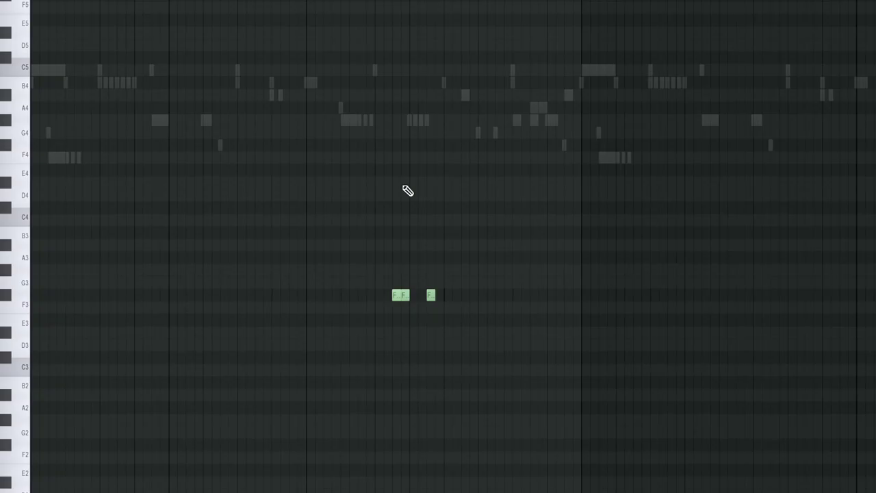
key(space)
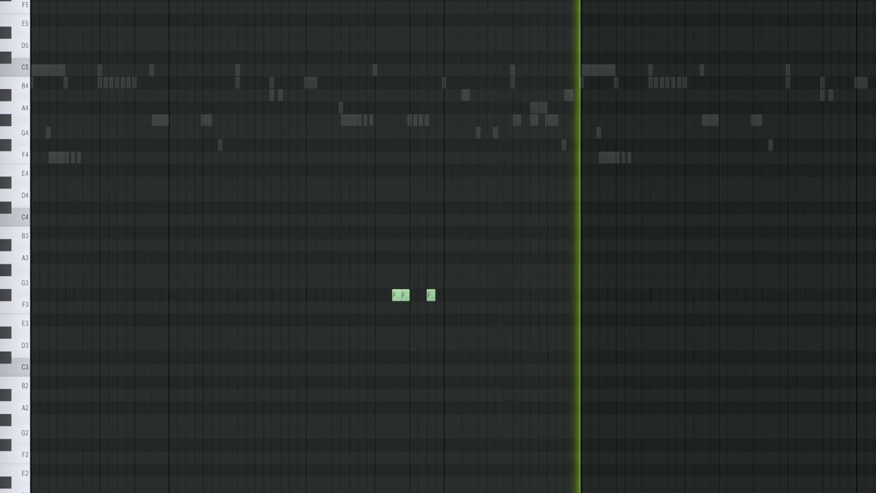
key(ctrl+a)
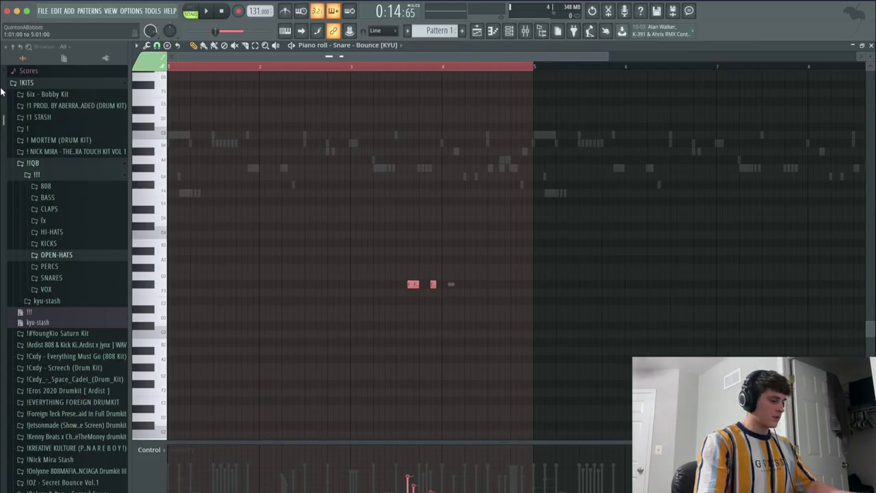
key(ctrl+b)
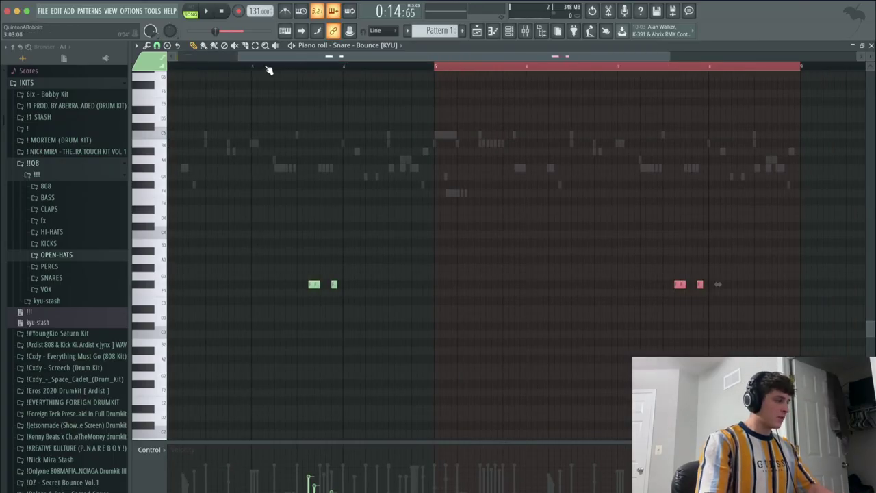
Step: Clear the note selection and audition Kick - rack and Kick - 1v1 from the kit's KICKS folder
scroll(269, 71, left, 2)
click(180, 73)
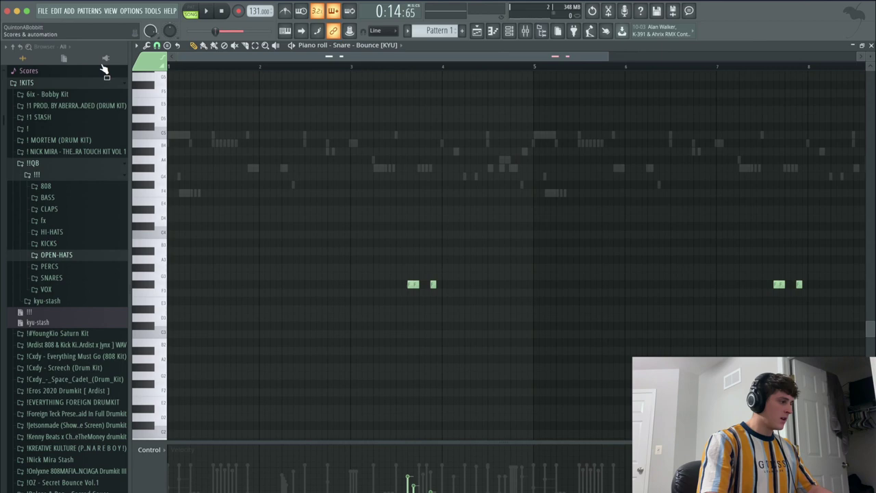
click(511, 31)
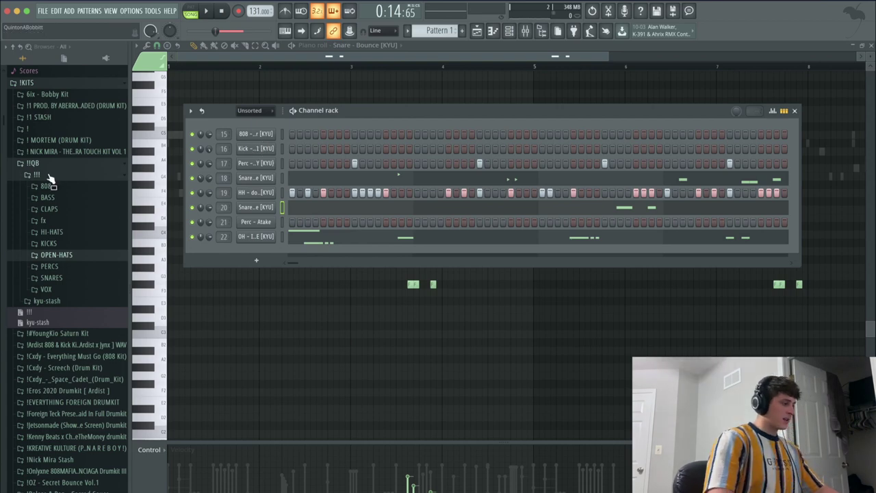
click(65, 243)
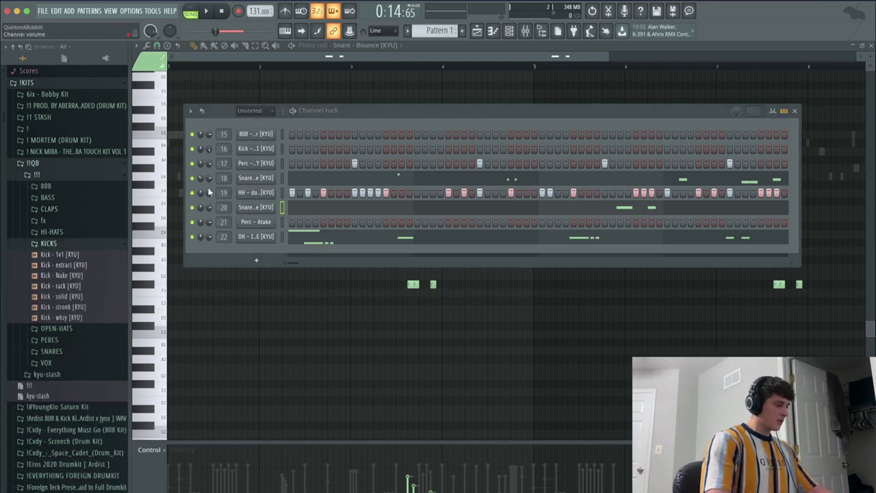
click(60, 286)
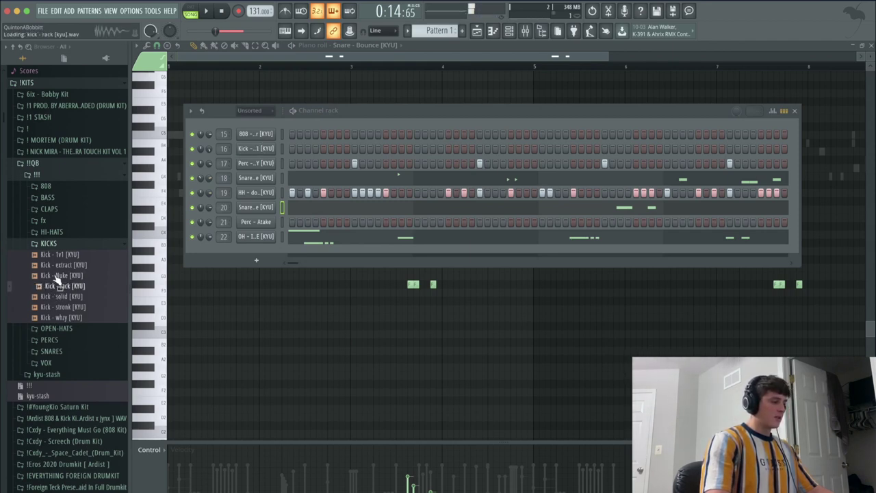
click(61, 255)
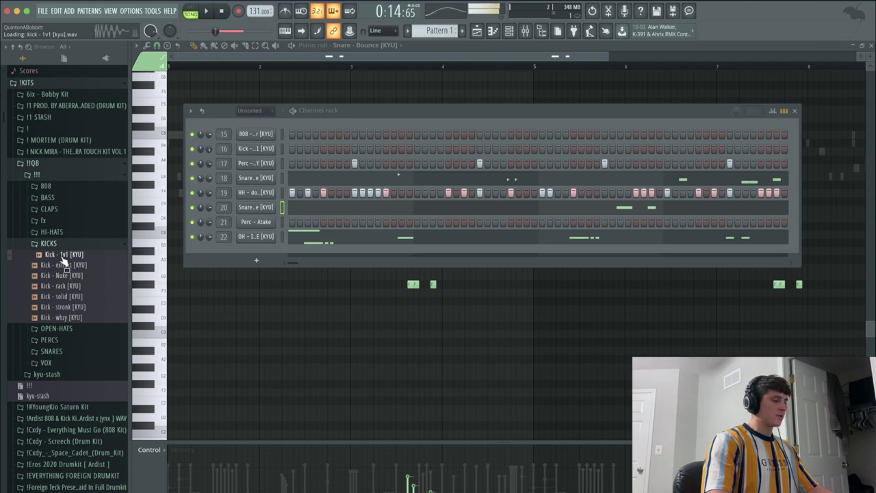
Step: Compare Kick - extract with Kick - Nuke, add Kick - Nuke as a channel below Kick - 1v1 and route it to mixer track 16
click(61, 266)
click(63, 276)
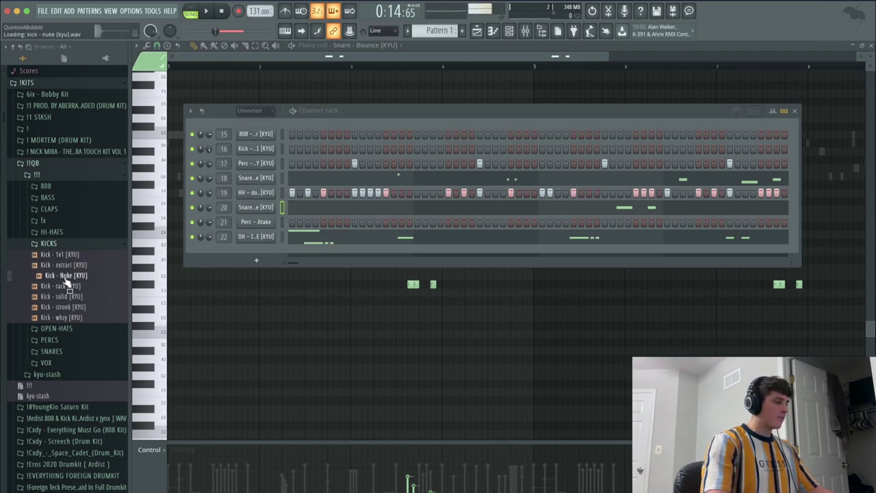
click(63, 266)
click(69, 278)
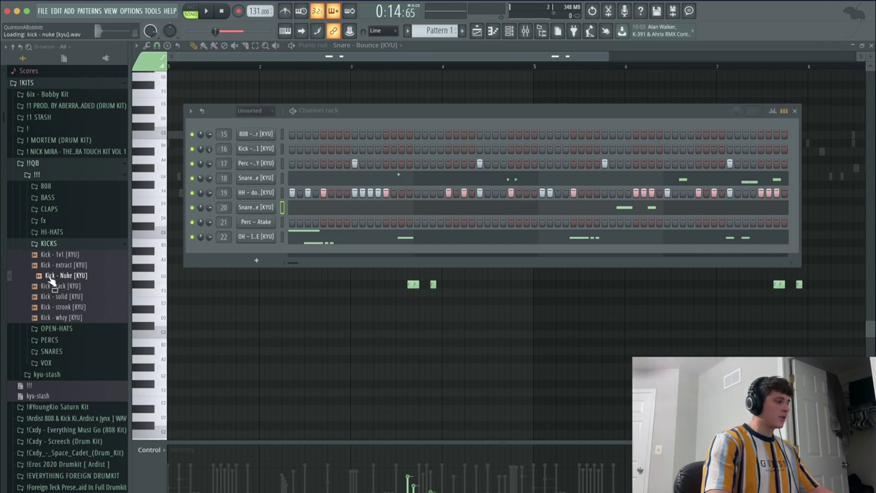
drag(50, 282, 252, 157)
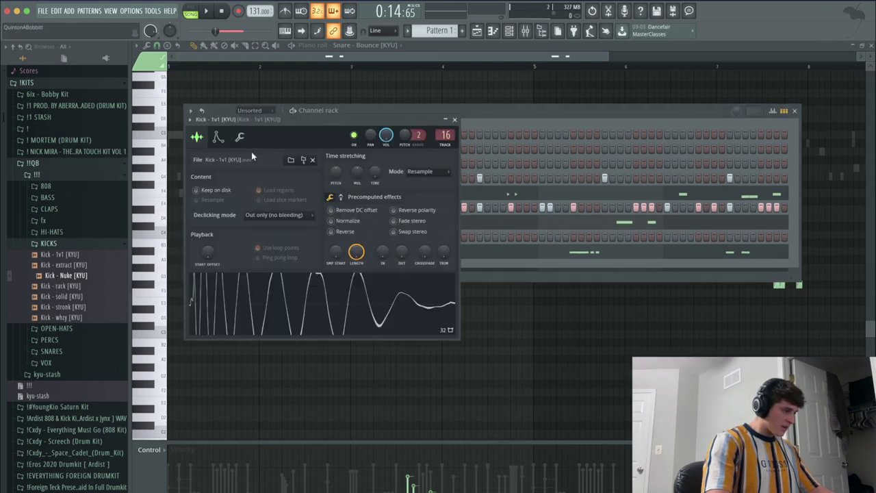
click(455, 120)
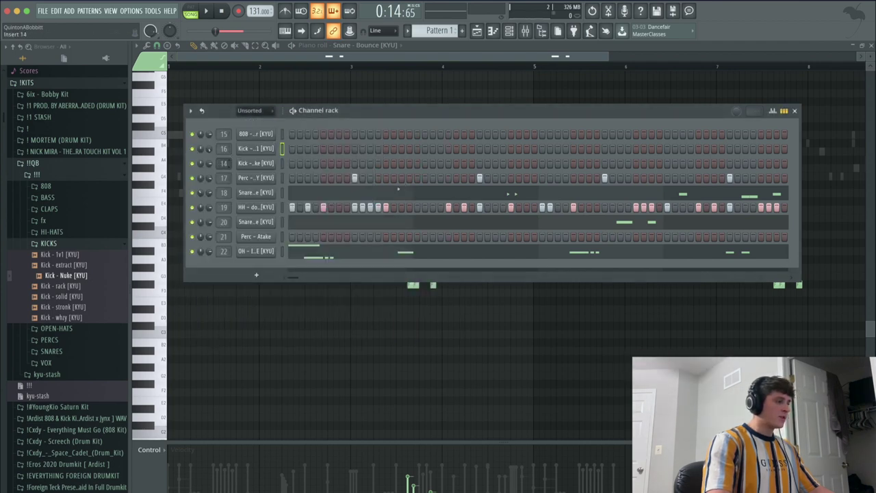
Step: Program Kick - 1v1 on steps 1, 5, 21, 33, 47, 53, 59 and 63 while checking the rhythm in playback
click(293, 148)
key(space)
click(448, 149)
click(495, 149)
click(495, 148)
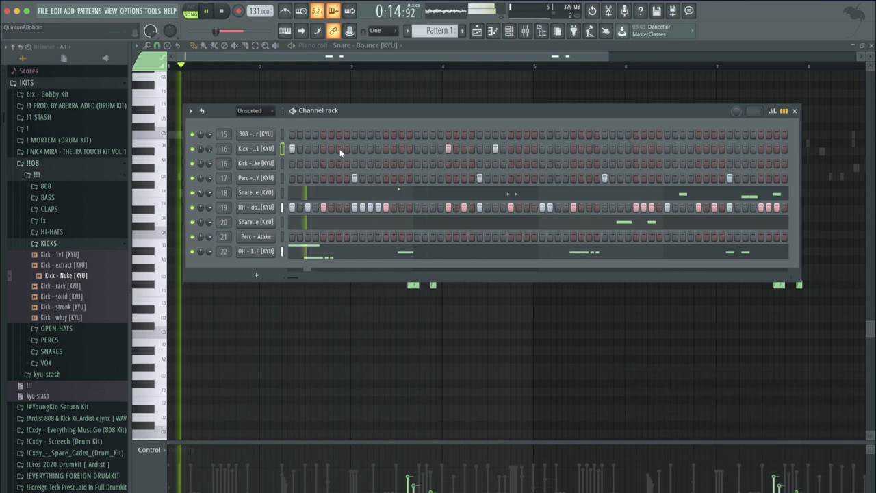
click(323, 149)
click(542, 148)
click(651, 148)
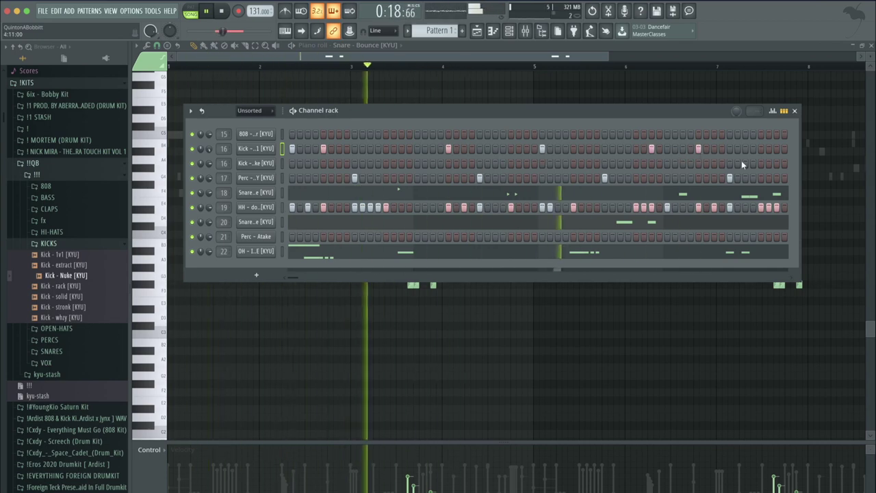
key(space)
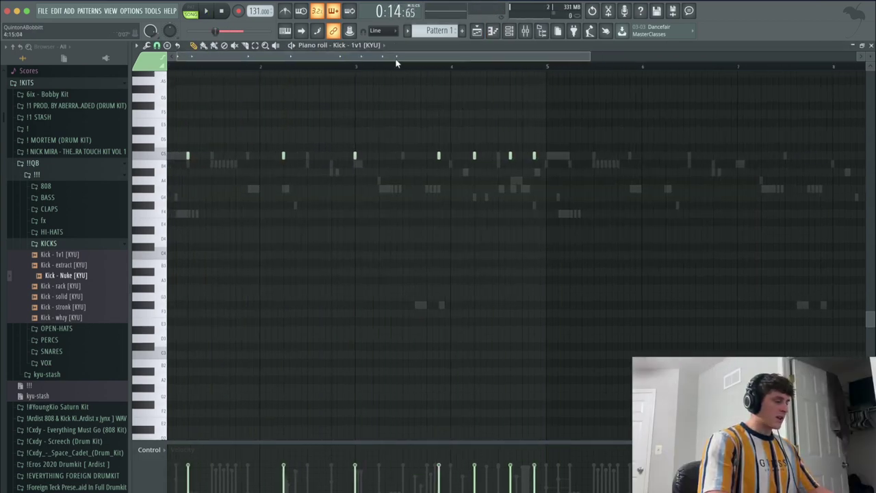
Step: Duplicate the Kick - 1v1 notes of bars 1 to 4 into bars 5 to 8
scroll(398, 63, left, 1)
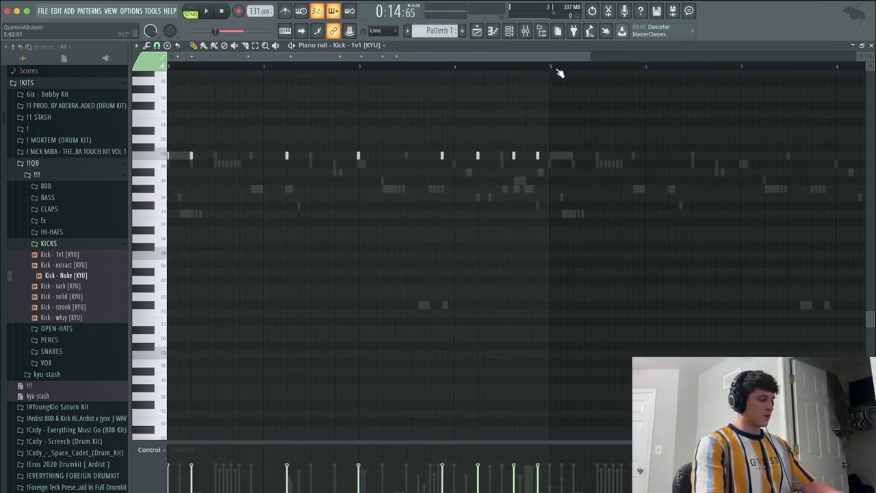
key(space)
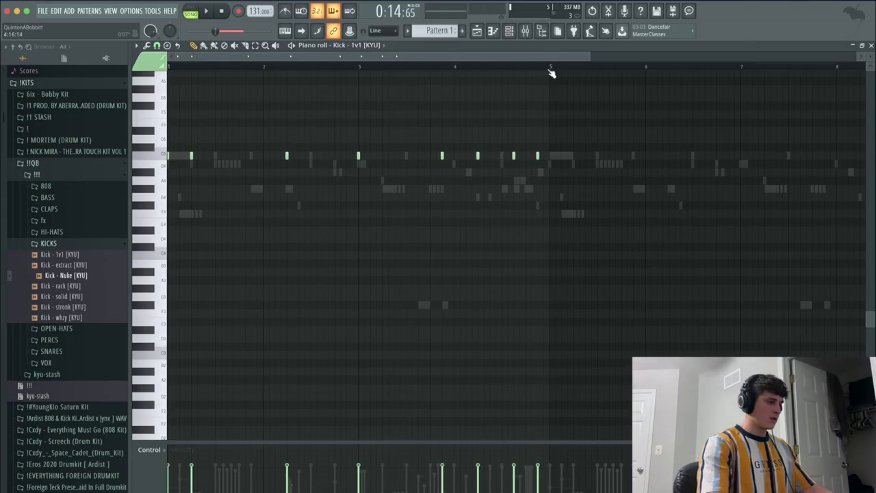
key(ctrl+a)
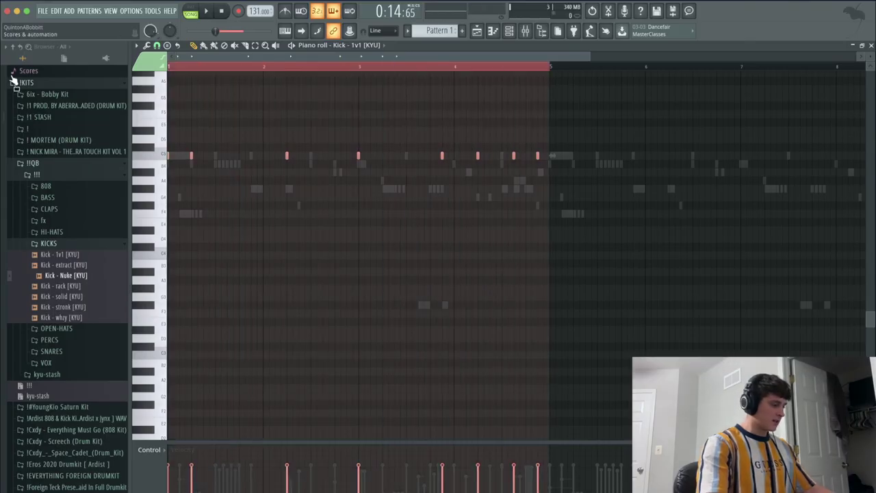
key(ctrl+b)
click(289, 63)
drag(289, 63, 63, 70)
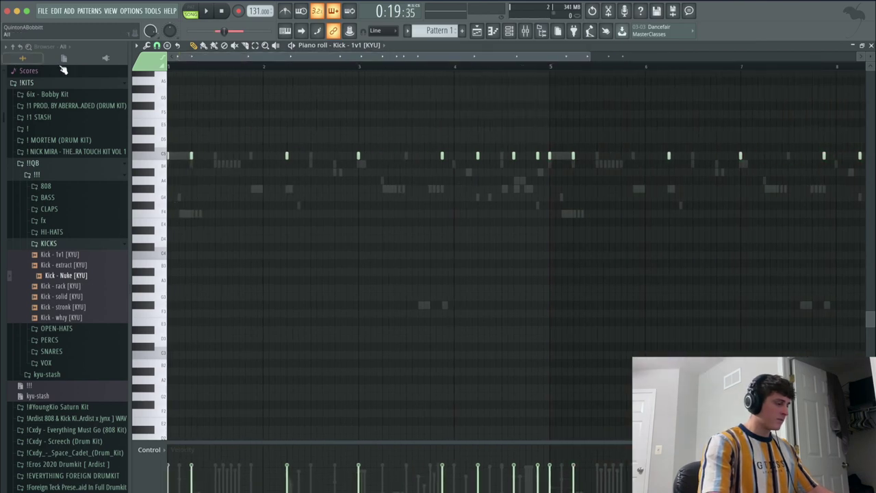
Step: Copy the Kick - 1v1 notes onto the Kick - Nuke channel and play the layered kicks
click(509, 30)
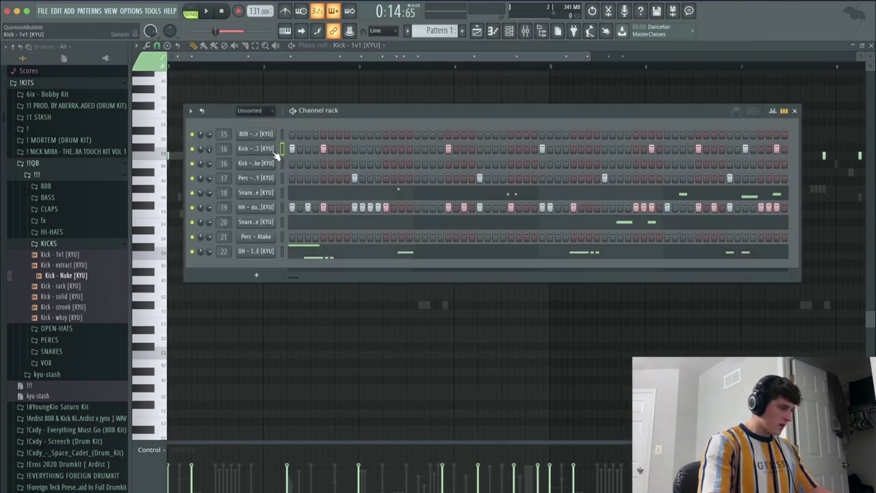
drag(349, 113, 346, 117)
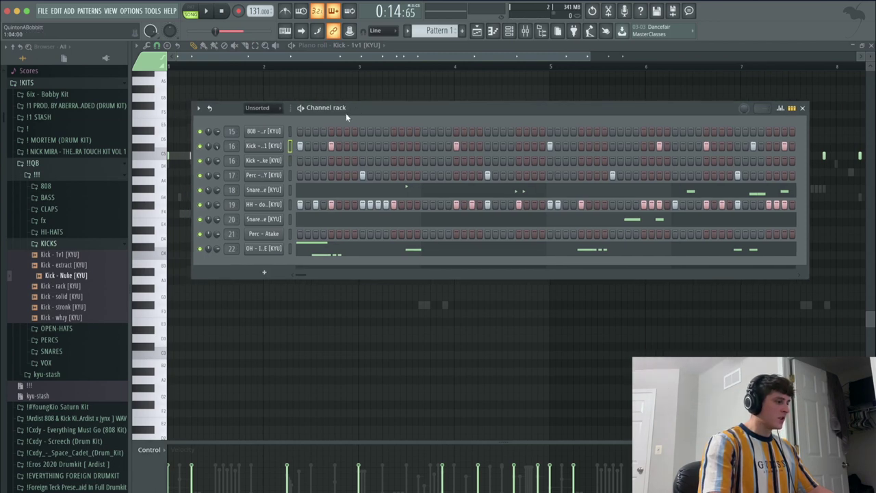
click(291, 160)
key(ctrl+v)
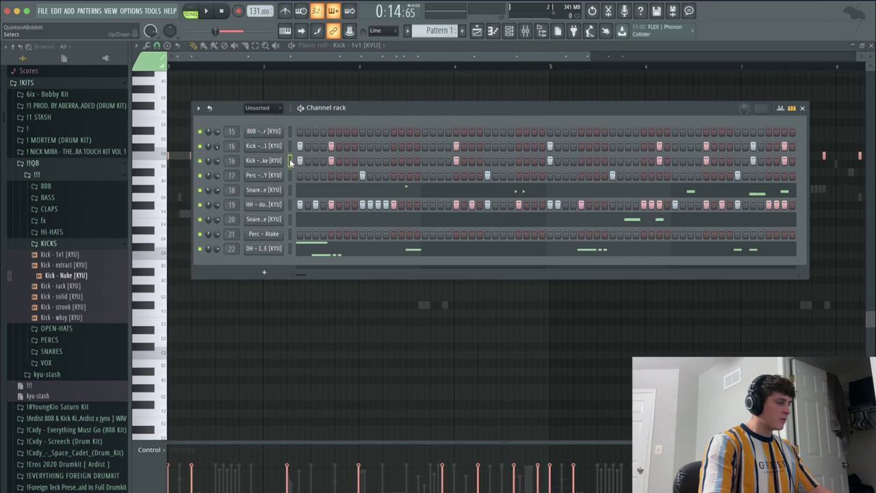
key(space)
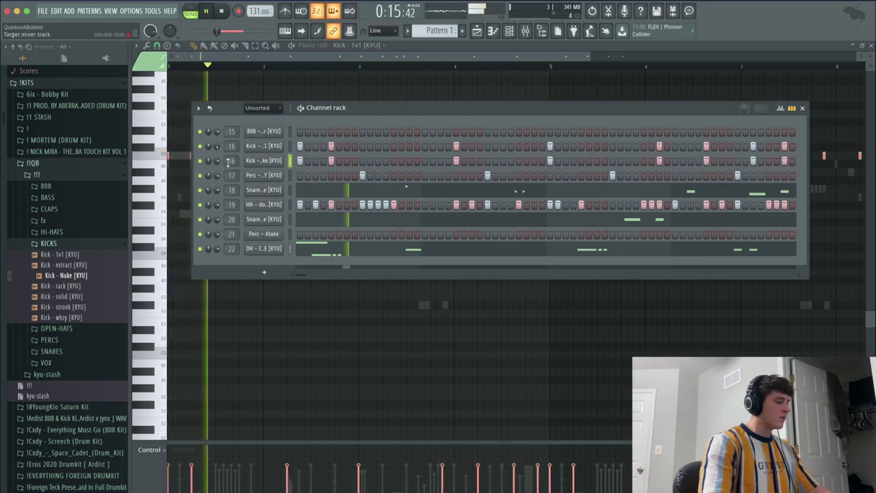
key(space)
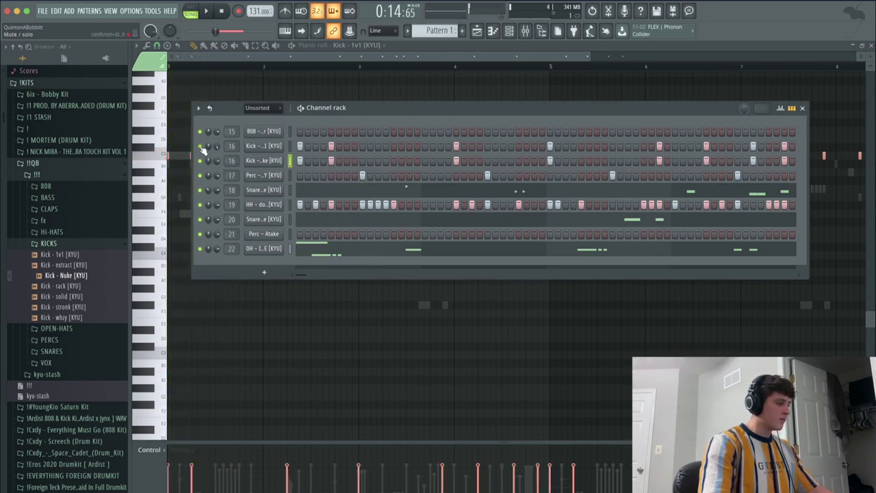
Step: Solo the two kick channels, compare their sample settings and enable Reverse polarity on Kick - Nuke
click(199, 160)
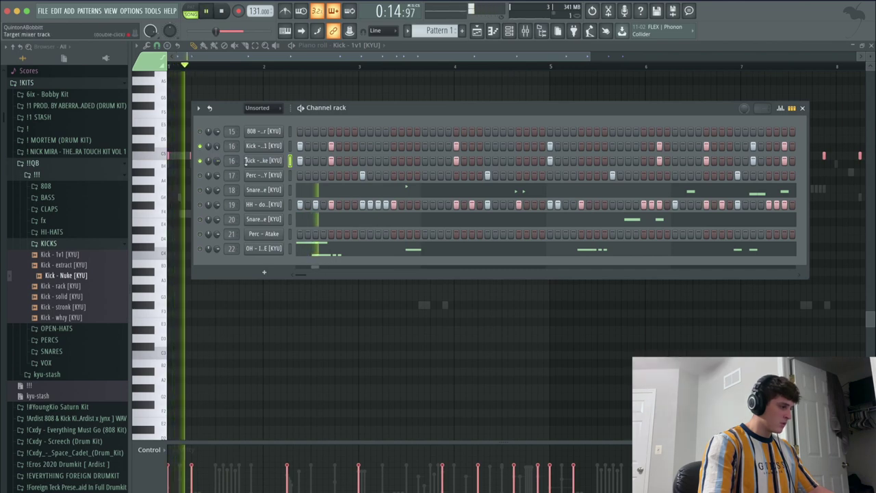
click(253, 160)
click(442, 107)
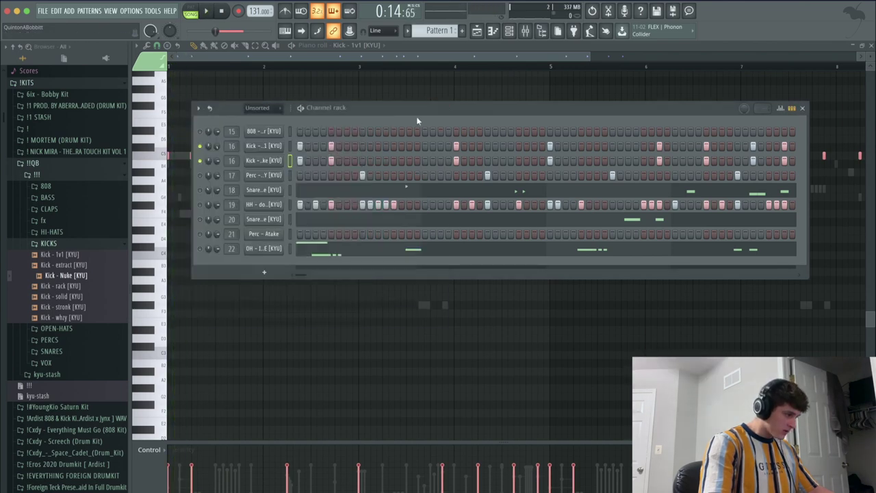
click(259, 159)
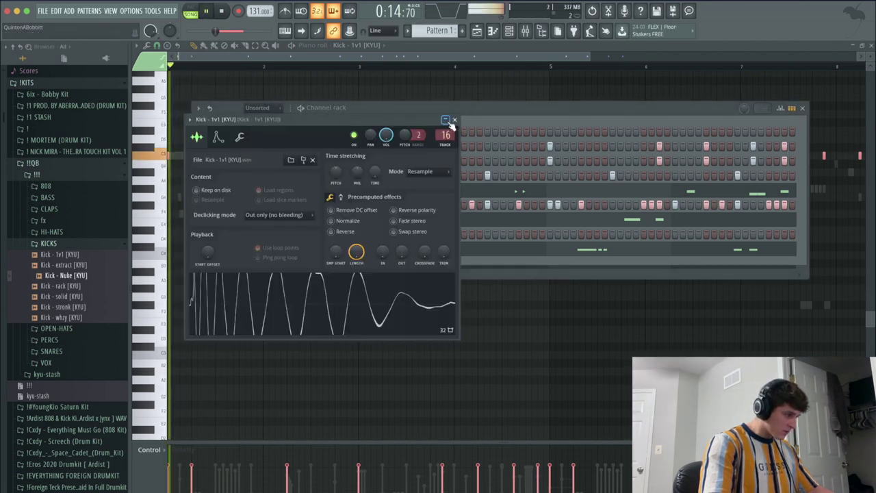
click(445, 132)
click(261, 161)
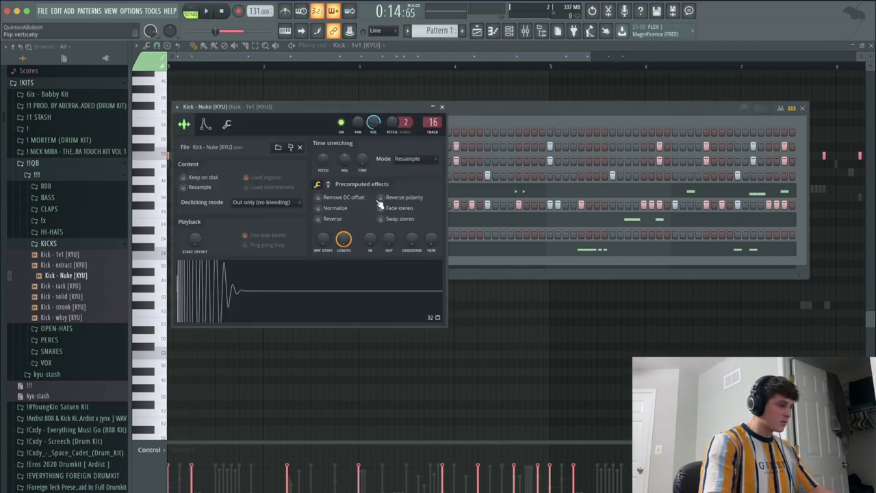
click(442, 107)
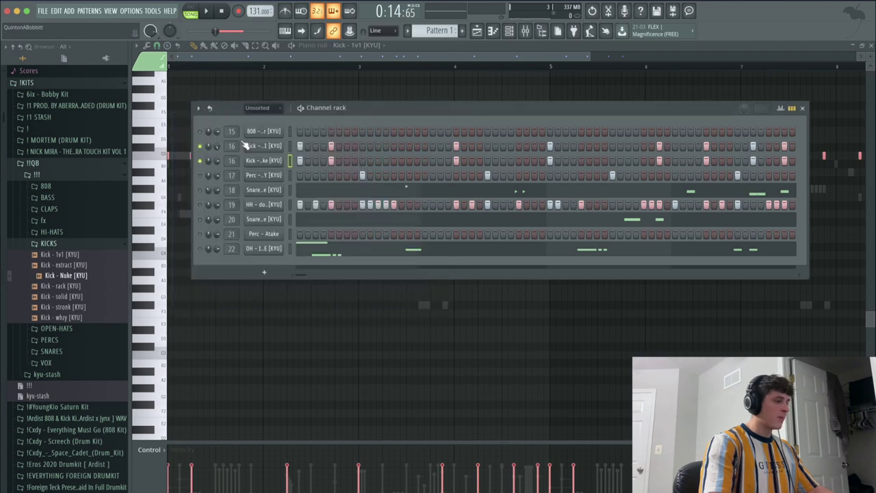
Step: Unsolo the kicks to re-enable all channels, play the beat and recheck the Kick - Nuke sample settings
right_click(202, 162)
click(209, 172)
right_click(205, 164)
click(209, 171)
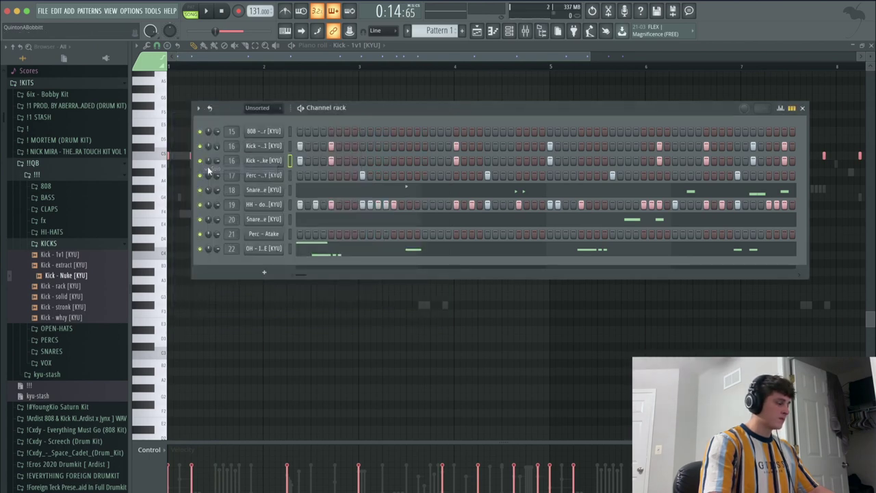
key(space)
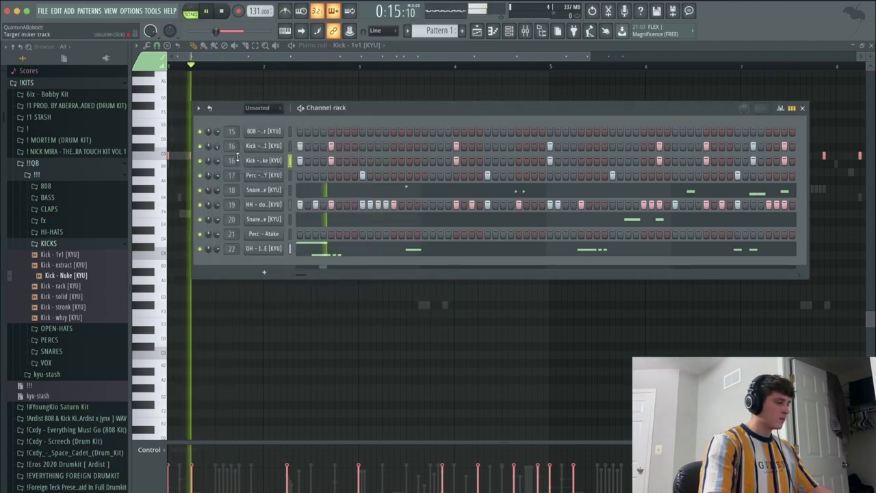
right_click(258, 162)
click(259, 162)
click(262, 159)
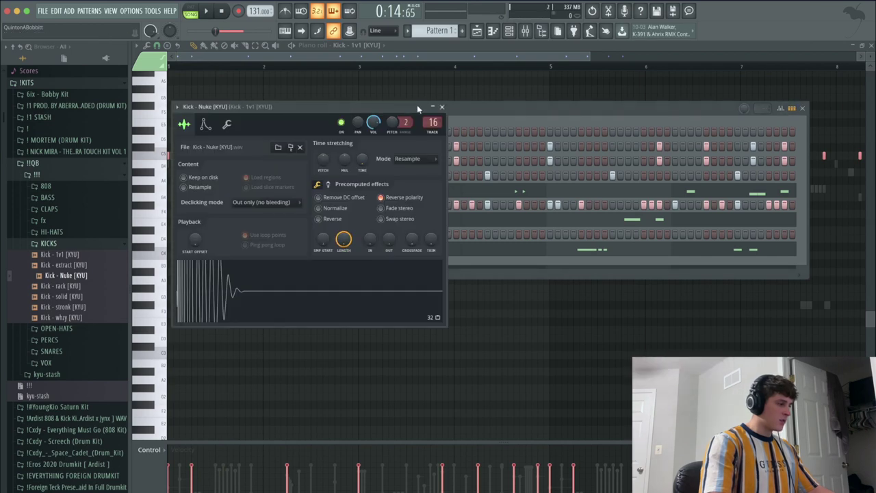
click(442, 108)
Step: Transpose all Kick - 1v1 notes down one semitone to B4 and play them back
right_click(288, 145)
click(301, 147)
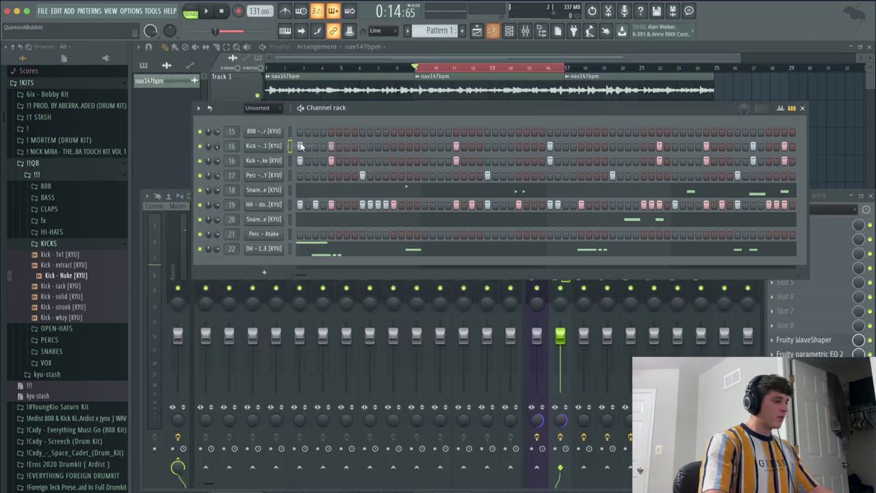
right_click(273, 146)
click(301, 148)
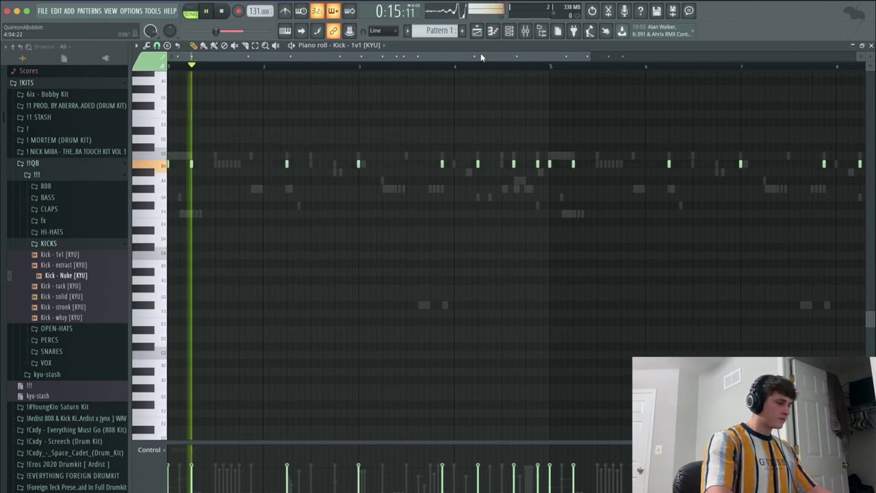
Step: Transpose all Kick - Nuke notes down one semitone to B4, listen to the result and return to the channel rack
click(509, 31)
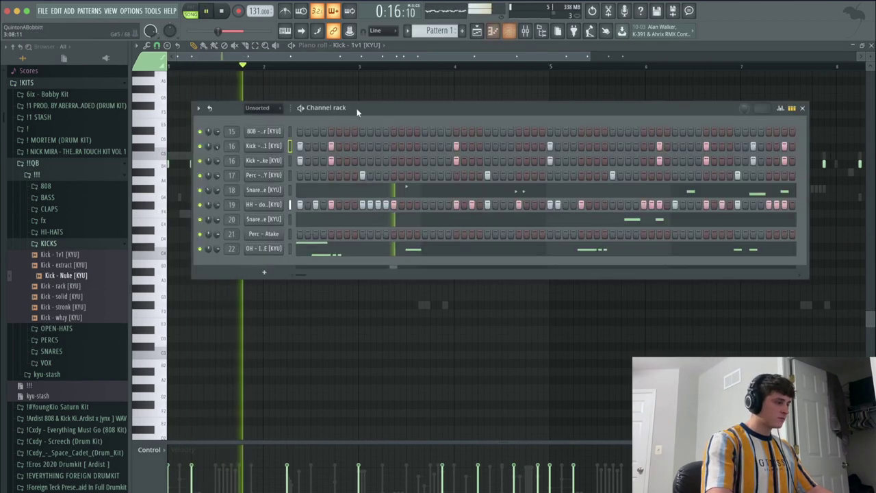
right_click(274, 161)
click(301, 163)
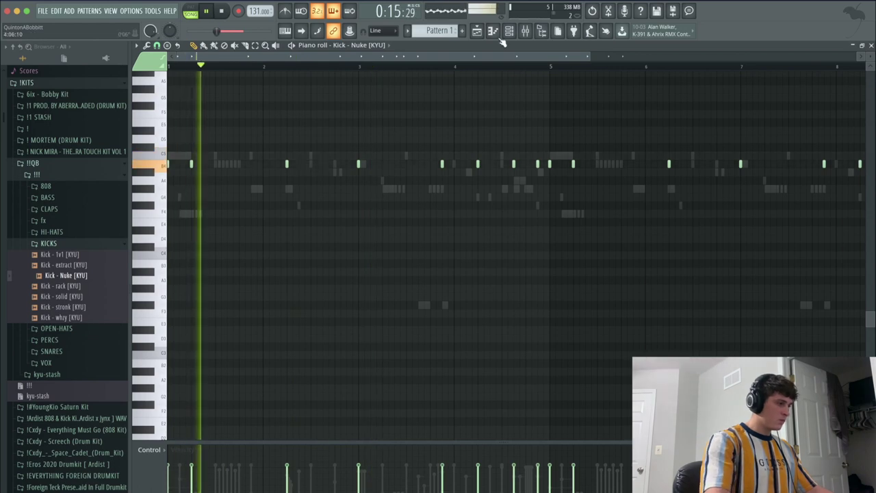
key(F6)
key(F6)
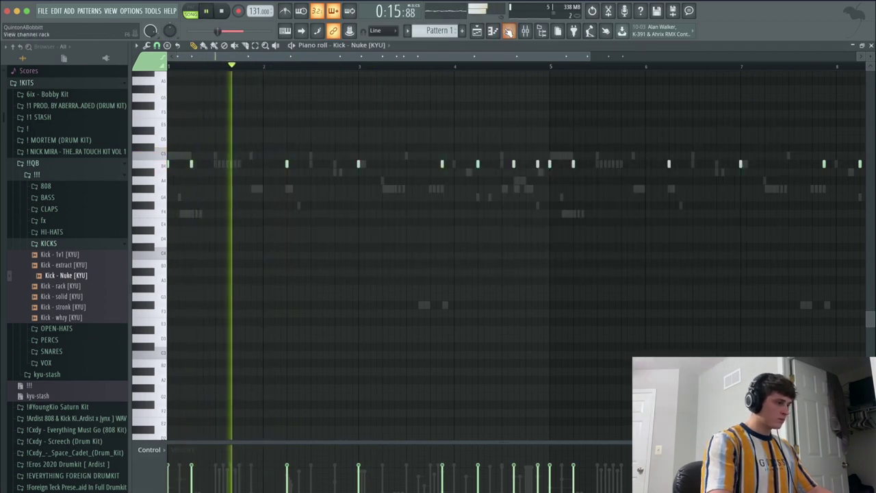
key(F6)
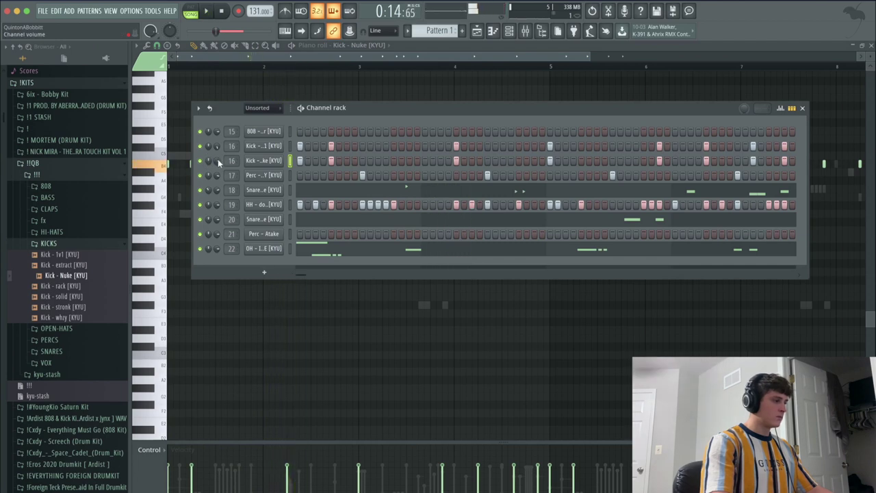
Step: Lower the Kick - Nuke channel volume to 68% and play the beat to check the layered kicks
drag(218, 158, 218, 165)
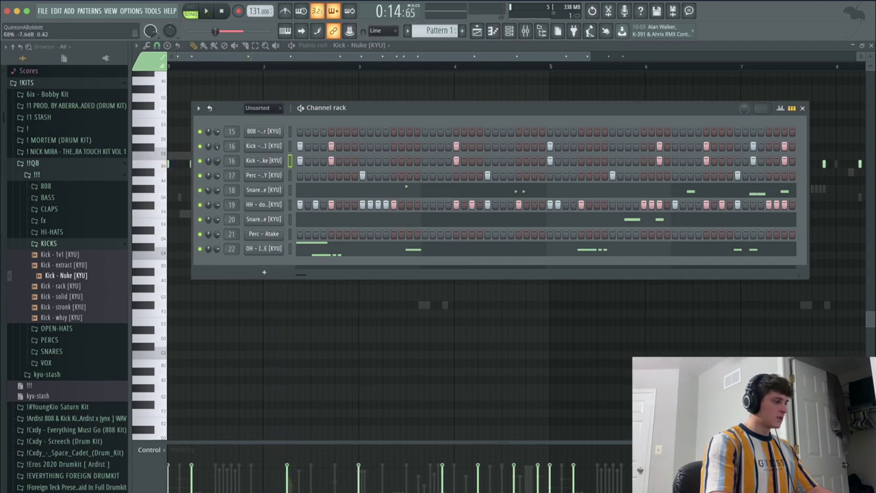
key(space)
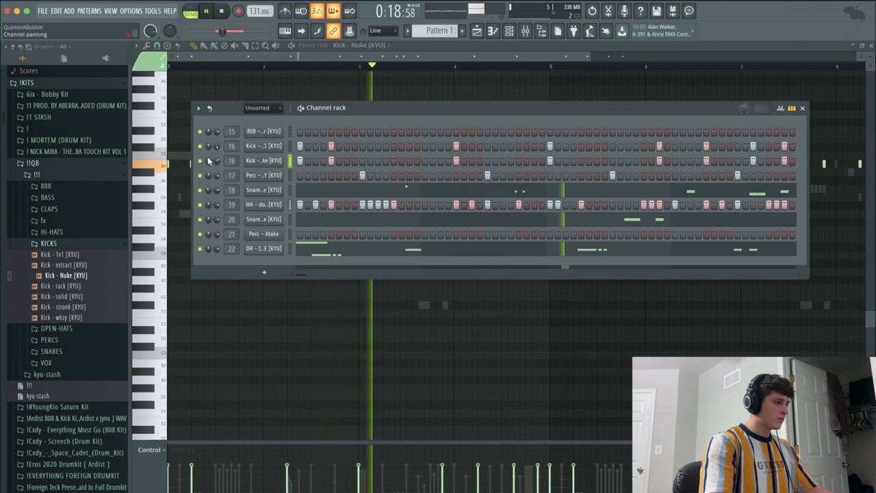
key(space)
Step: Compare short playbacks of the beat with Kick - 1v1 and Kick - Nuke muted individually, then re-enable both kicks
click(200, 161)
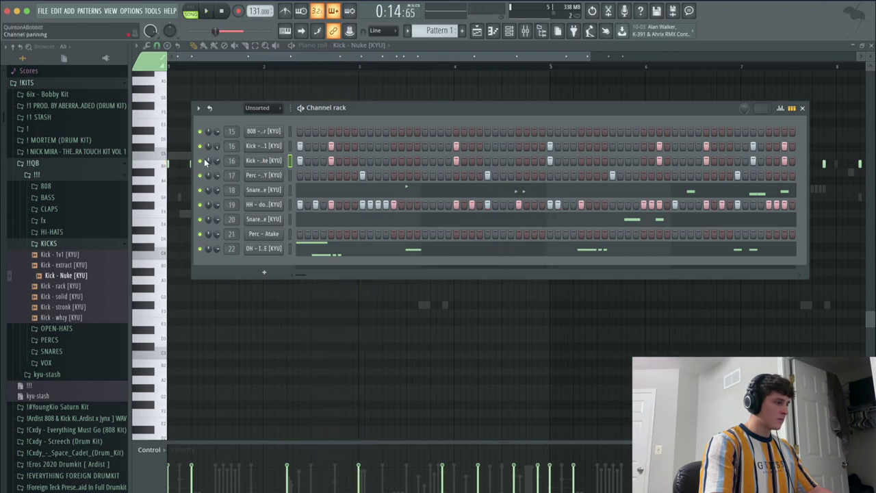
key(space)
key(space)
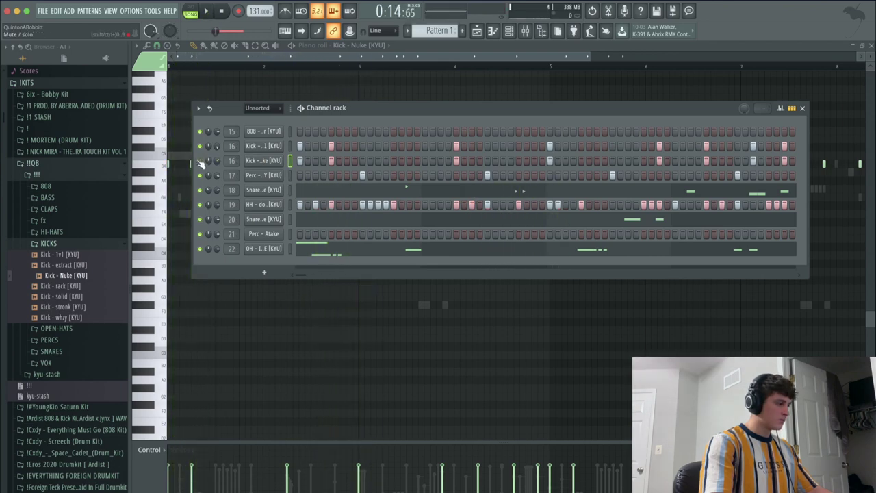
key(space)
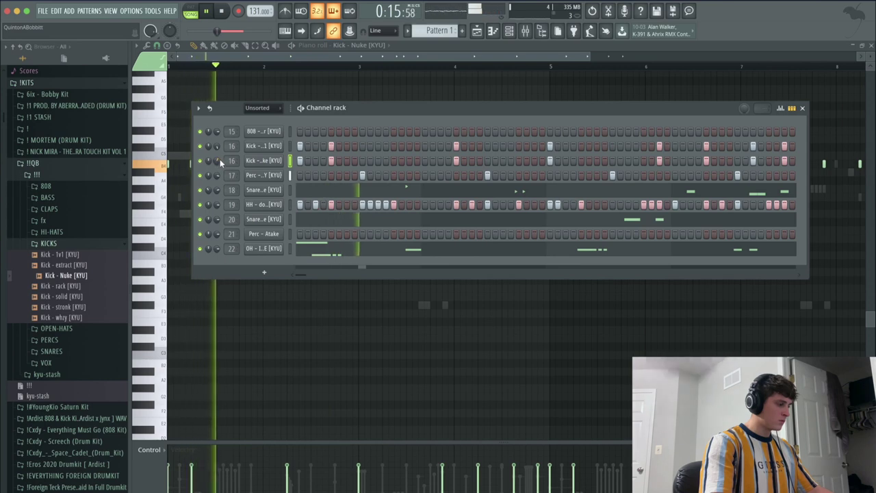
key(space)
key(space)
key(space)
key(space)
click(200, 146)
key(space)
key(space)
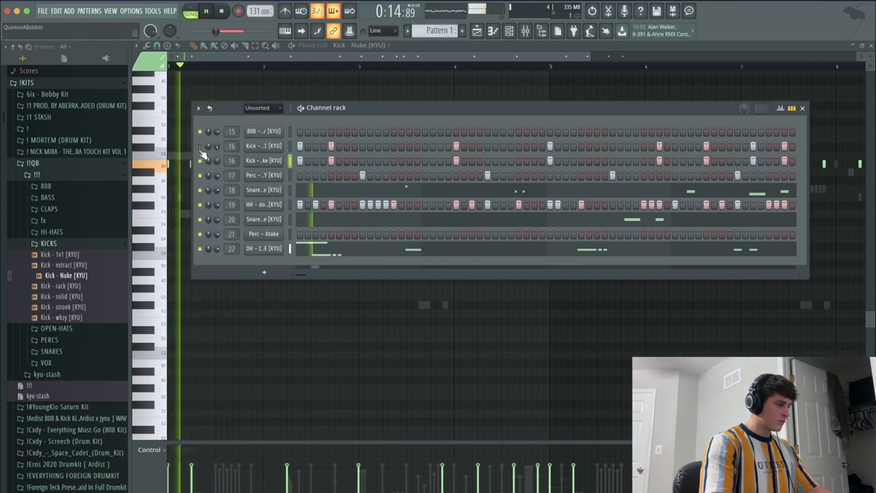
key(space)
key(space)
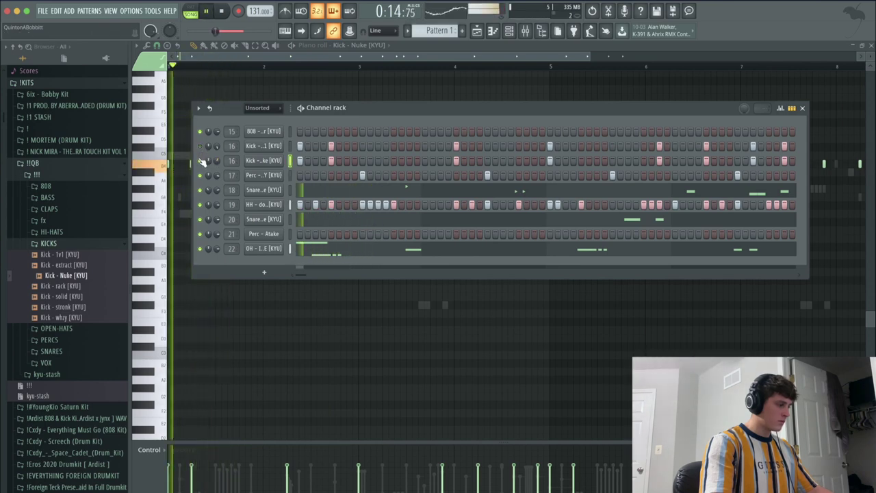
key(space)
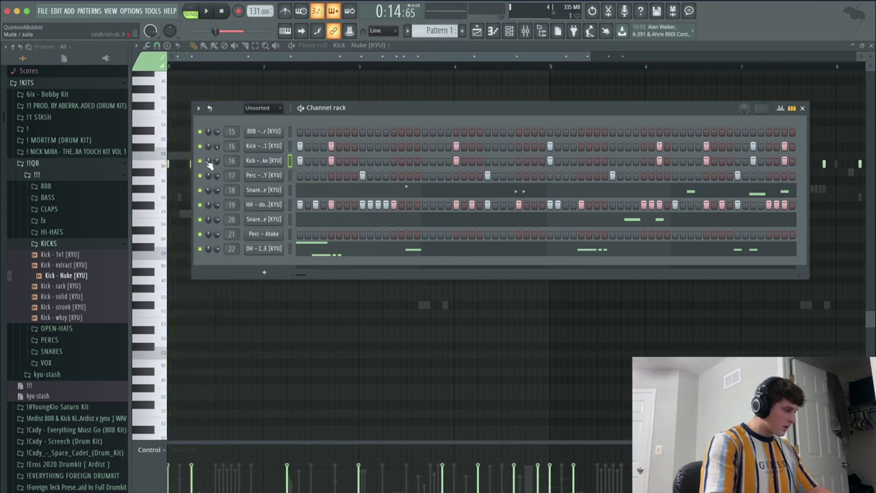
Step: Audition the solid, stronk and whzy kicks, replace Kick - Nuke with Kick - stronk, and play the beat
click(72, 298)
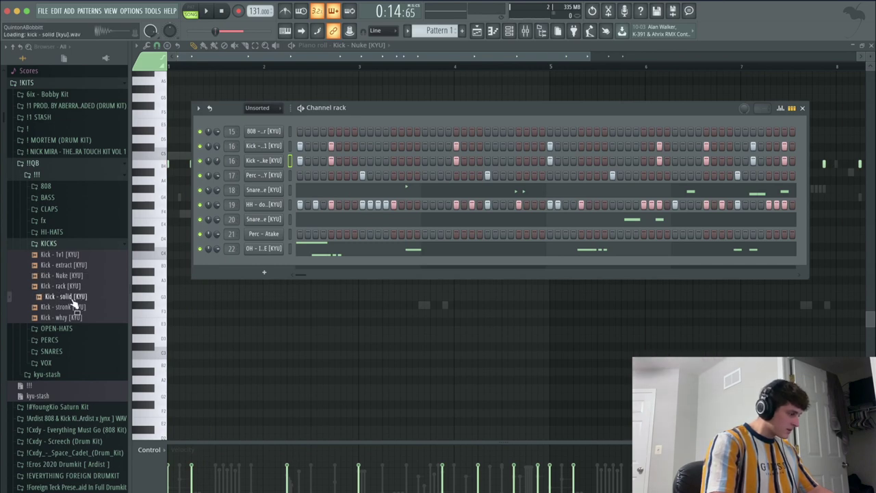
click(73, 306)
click(68, 318)
click(63, 308)
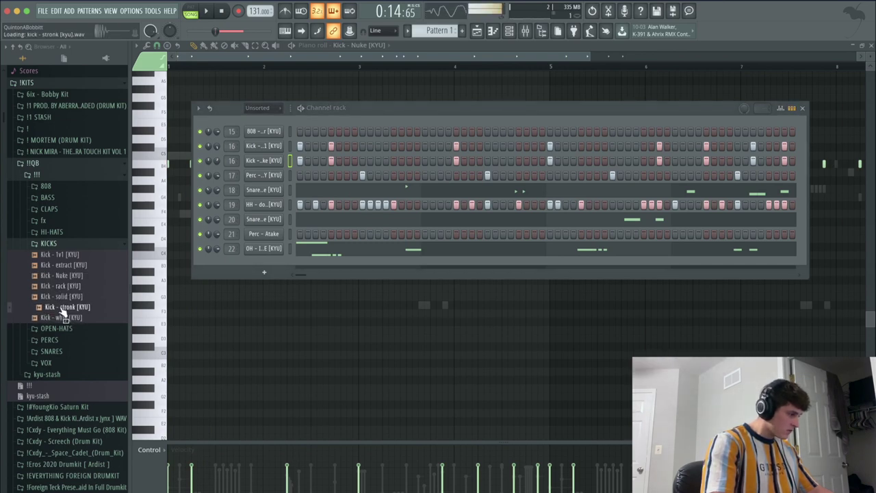
drag(62, 312, 248, 161)
key(space)
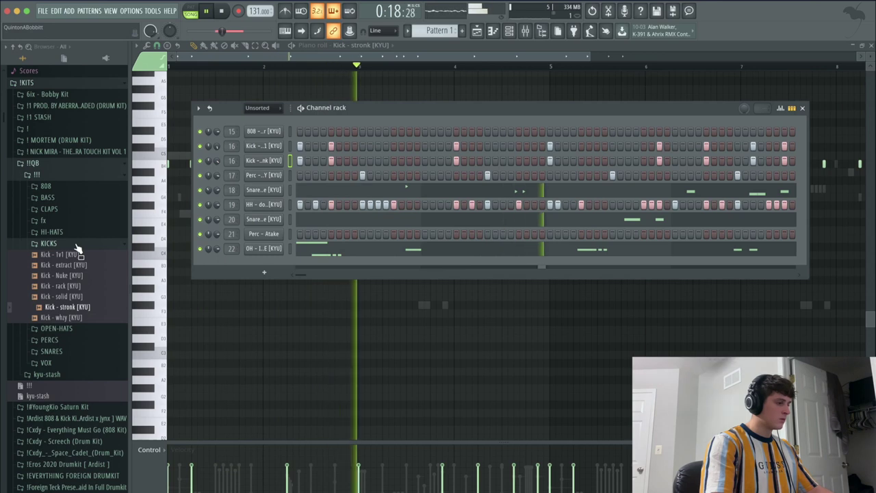
key(space)
Step: Check the Kick - 1v1 notes in the piano roll during playback, return to the channel rack and collapse the KICKS folder
right_click(277, 146)
click(288, 150)
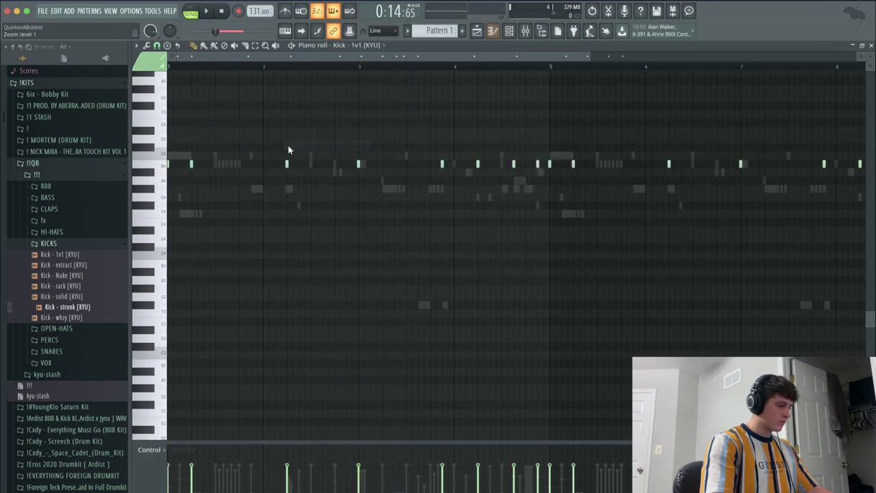
key(space)
click(510, 31)
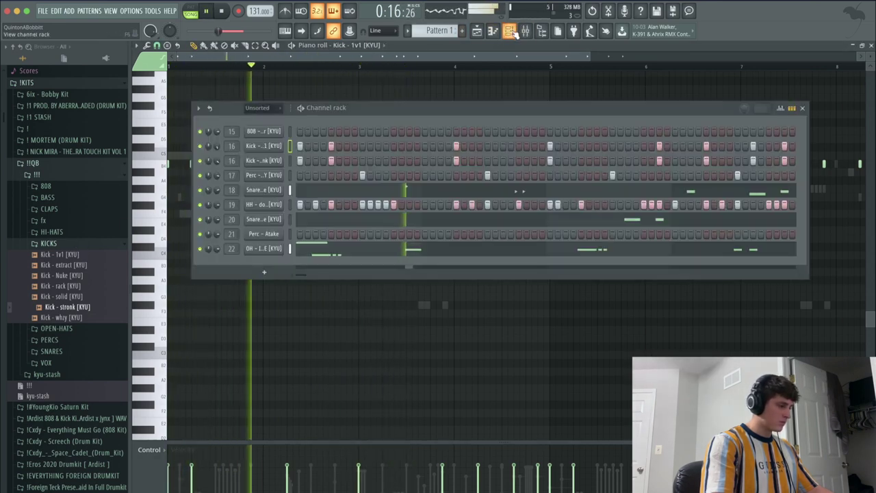
click(66, 244)
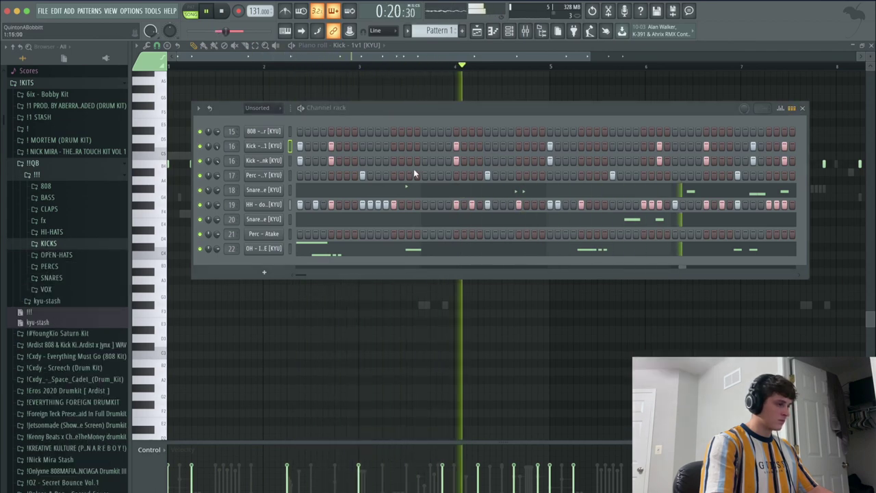
key(space)
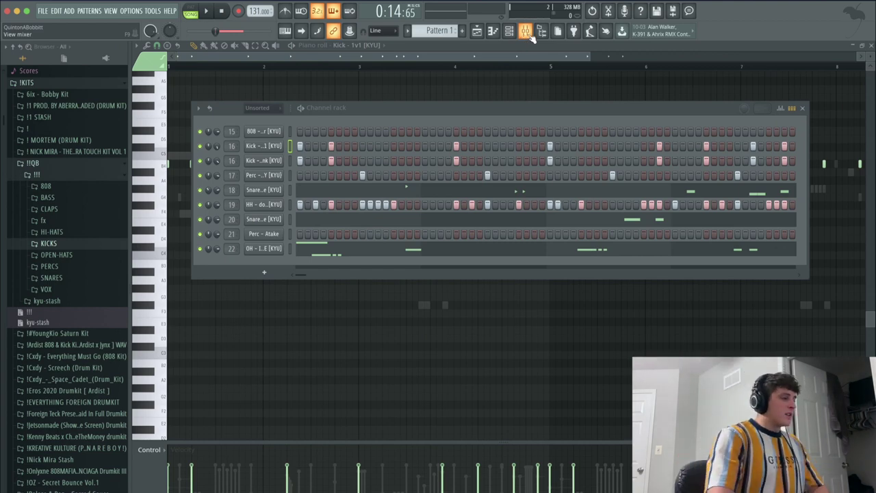
Step: Examine the Fruity WaveShaper curve on the Kick - 1v1 mixer track and play the beat to check the levels
click(526, 32)
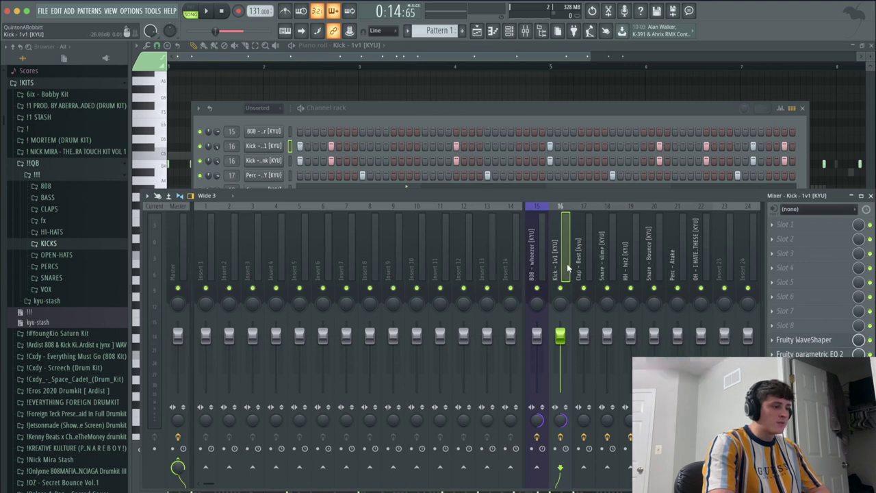
click(810, 340)
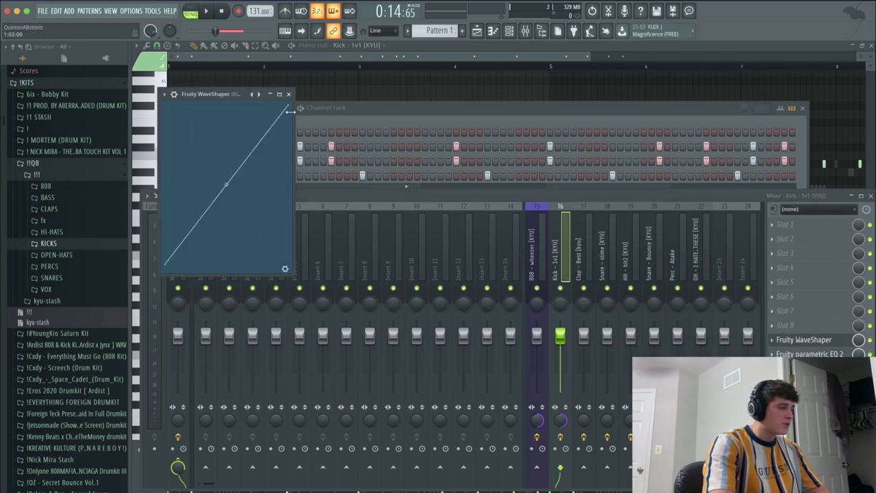
drag(230, 99, 259, 95)
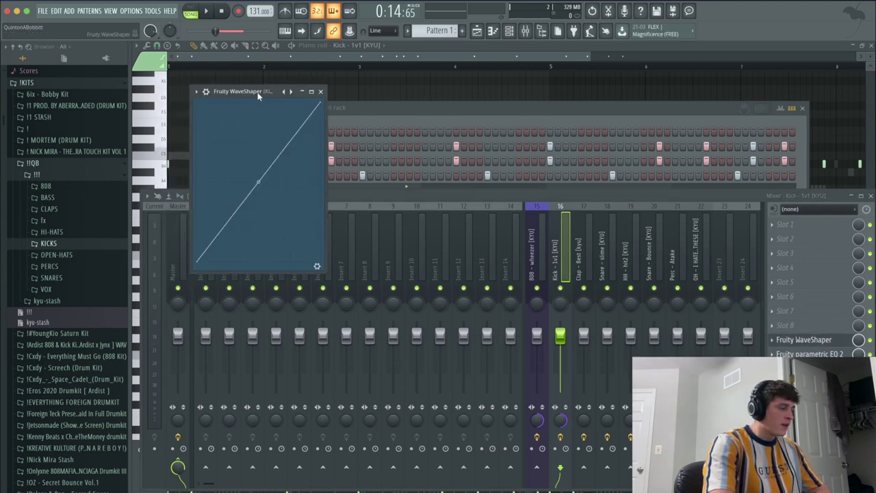
click(322, 91)
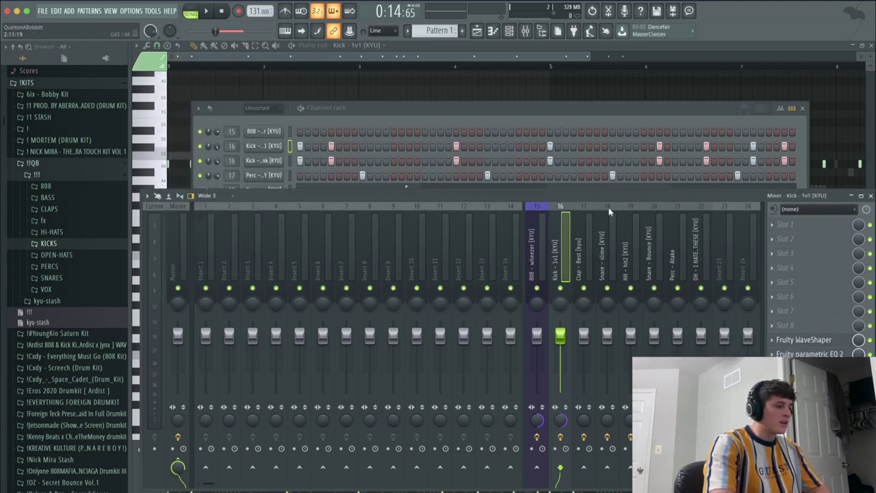
click(794, 342)
drag(228, 93, 375, 126)
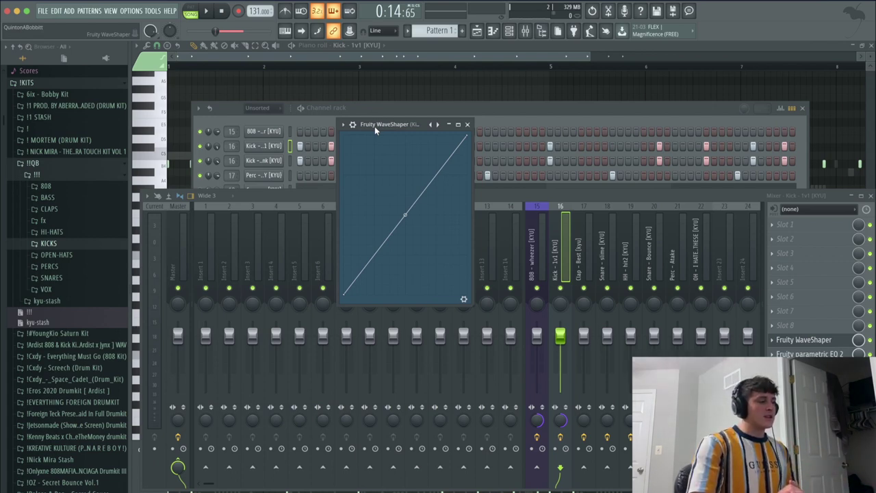
click(467, 124)
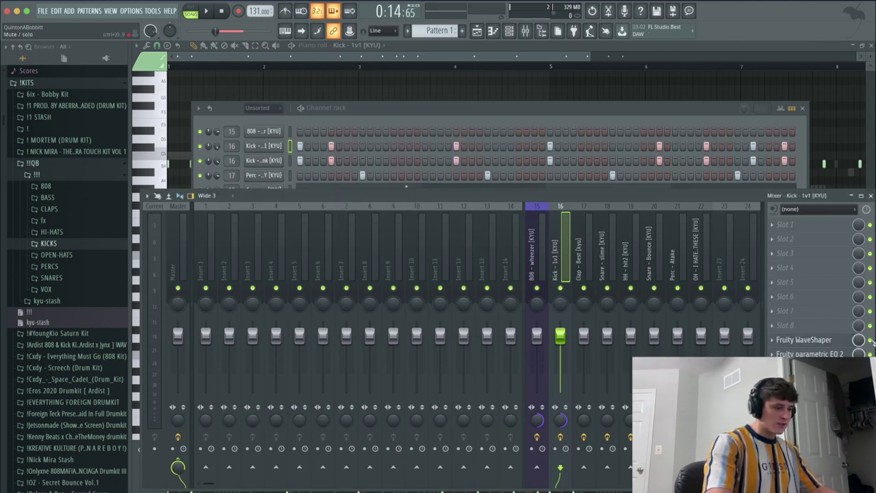
key(space)
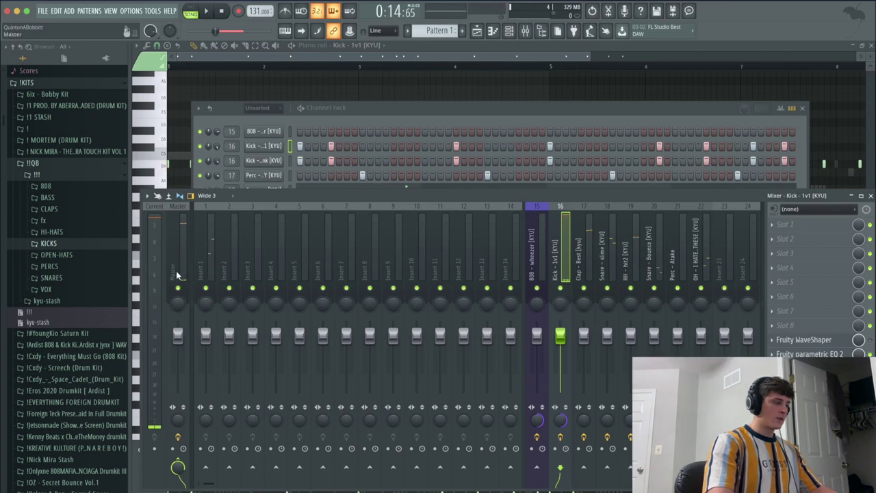
Step: Replace the 808 - wheezer sample on its channel with 808 - spinz2 from the kit's 808 folder
click(361, 110)
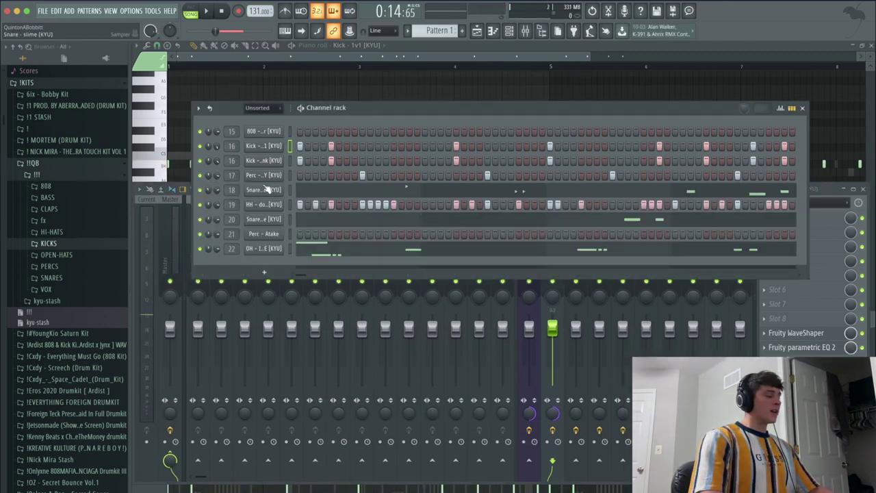
right_click(262, 132)
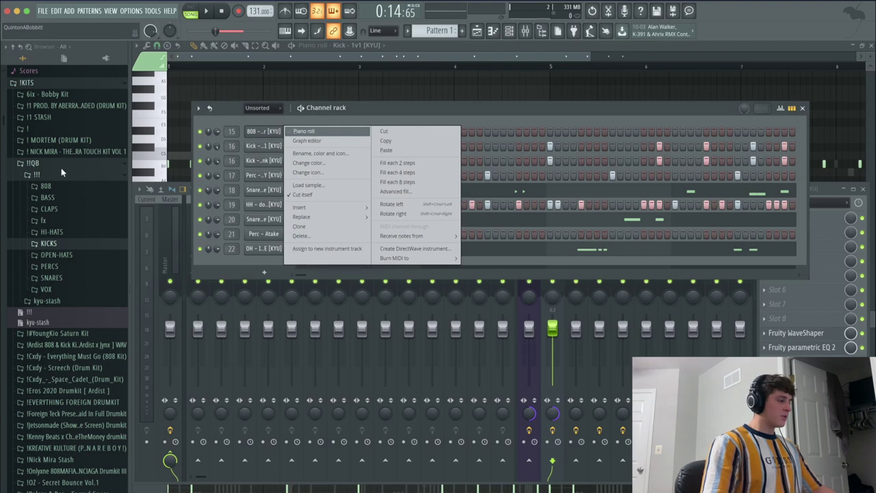
click(58, 189)
click(58, 187)
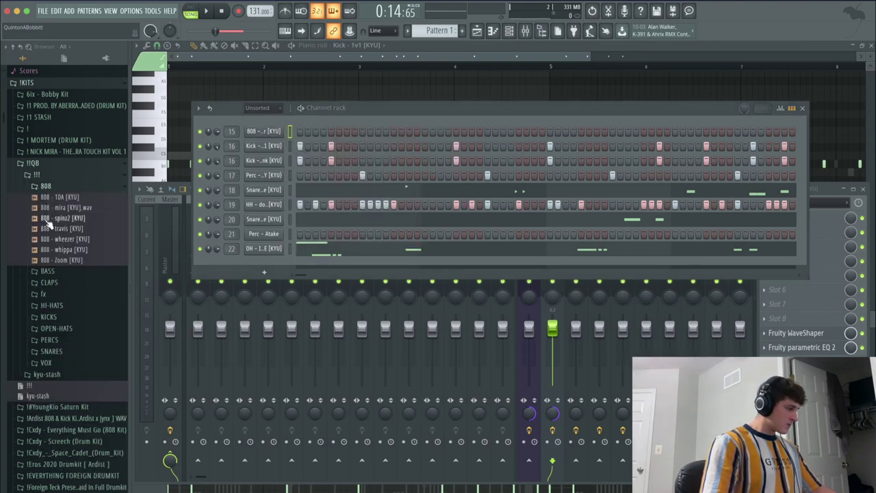
drag(47, 220, 250, 132)
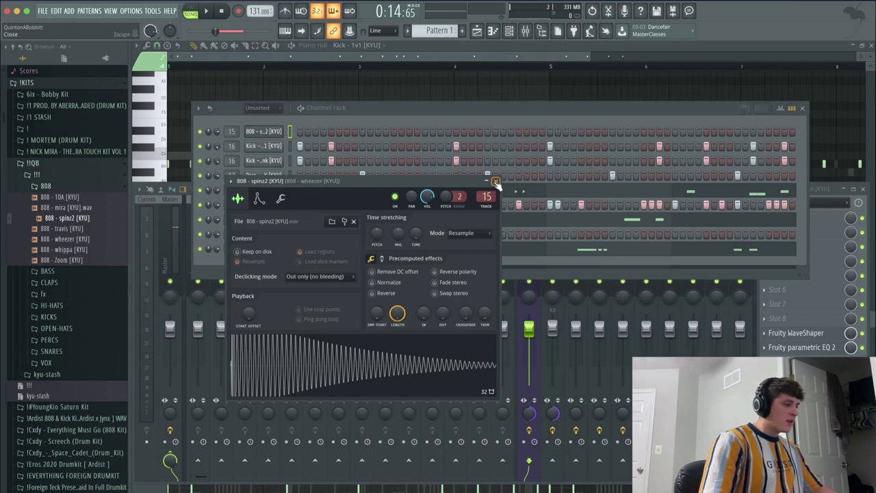
click(496, 182)
Step: Draw a two-bar C5 note at bar 1 for 808 - spinz2 with Step snapping and raise its velocity to 100%
right_click(281, 130)
click(301, 132)
scroll(279, 234, up, 1)
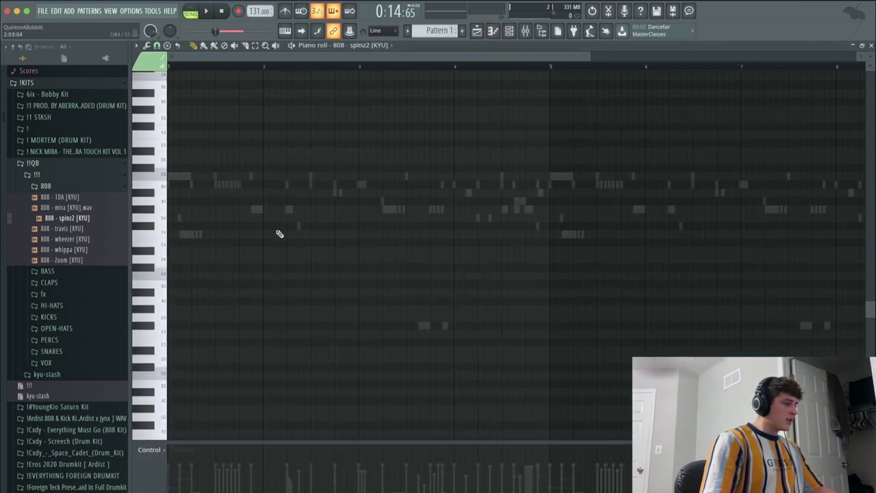
click(157, 47)
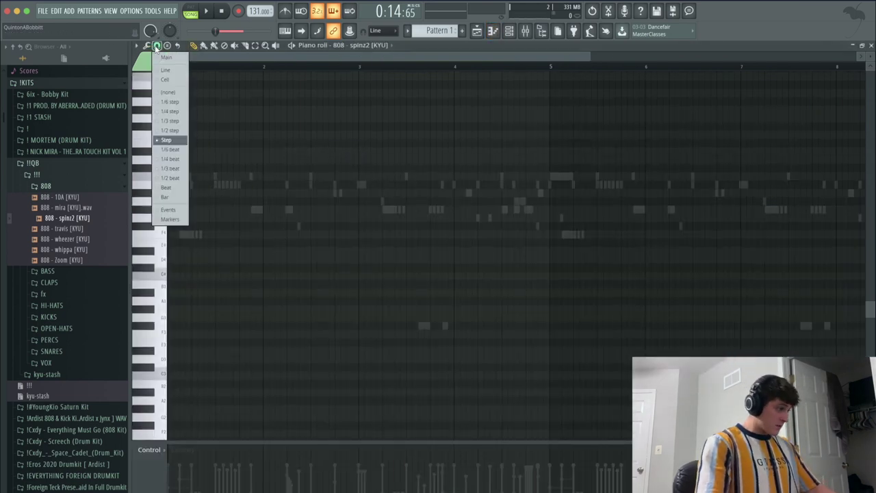
click(167, 140)
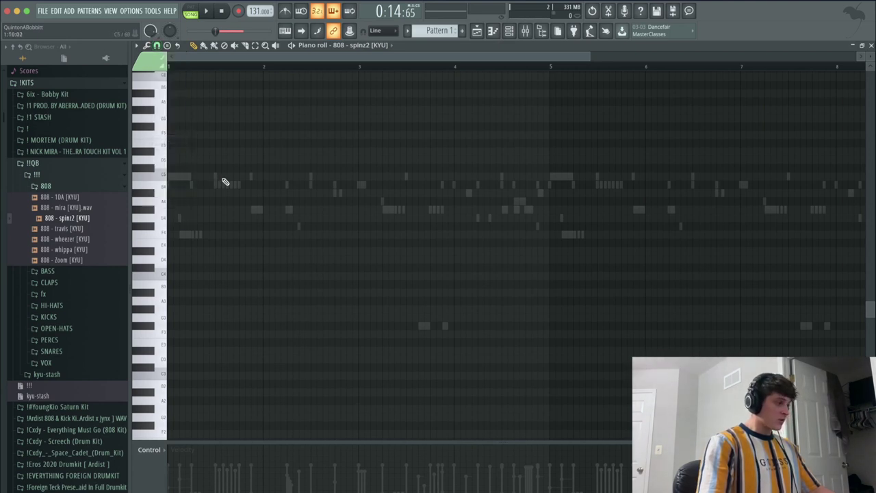
click(172, 177)
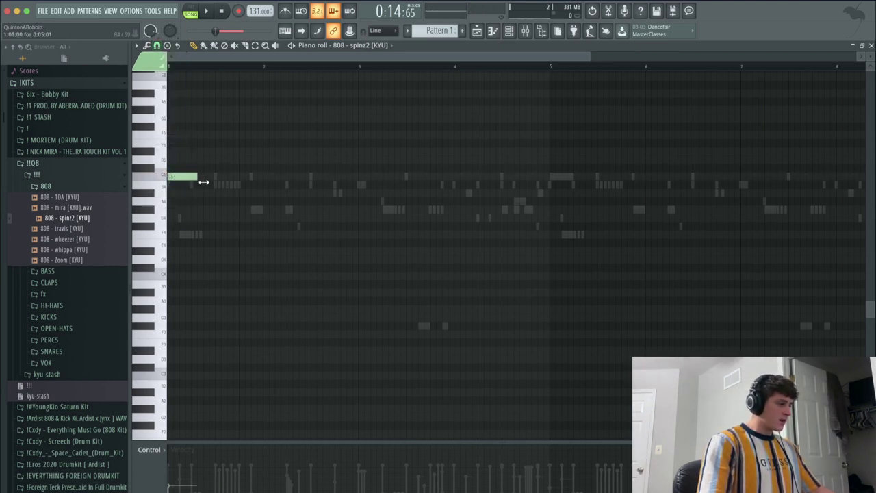
drag(204, 182, 368, 191)
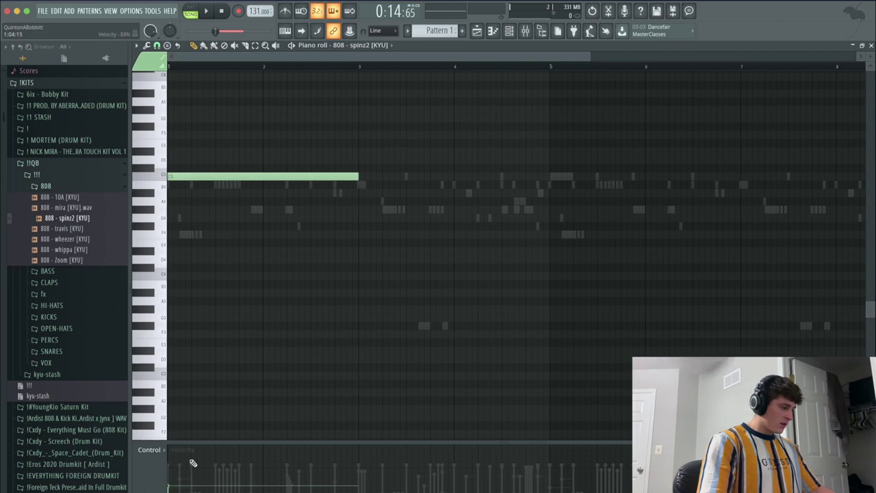
drag(193, 463, 176, 428)
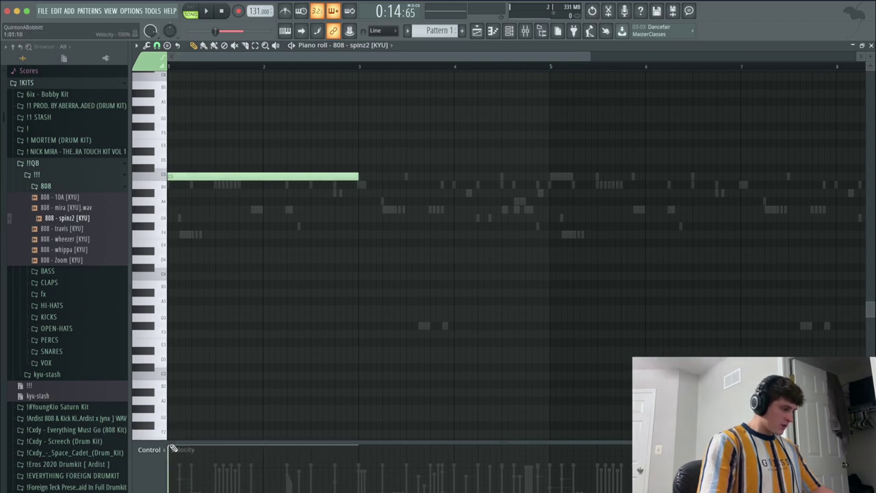
Step: Transpose the two-bar C5 note of 808 - spinz2 up two octaves to C7
click(509, 31)
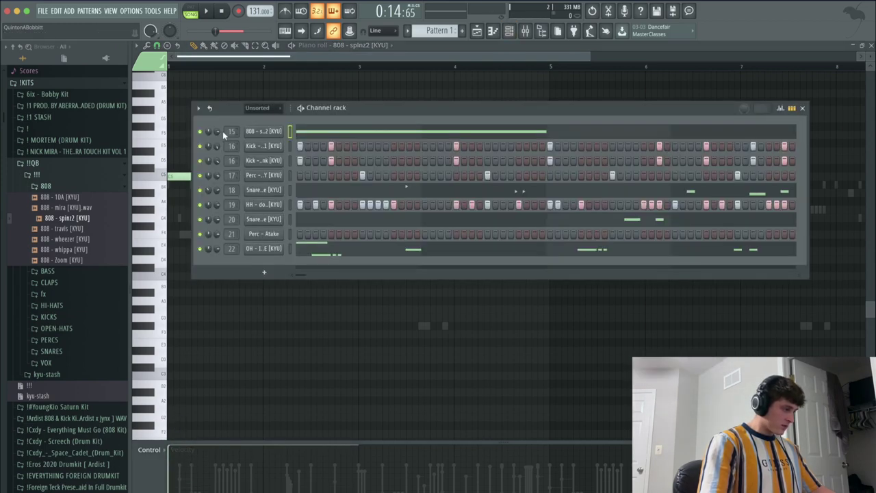
click(264, 57)
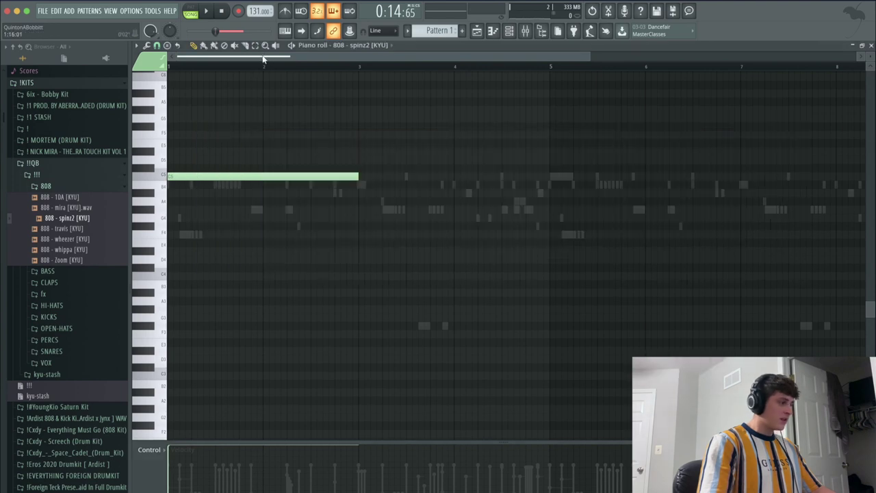
key(ctrl+Up)
key(ctrl+Up)
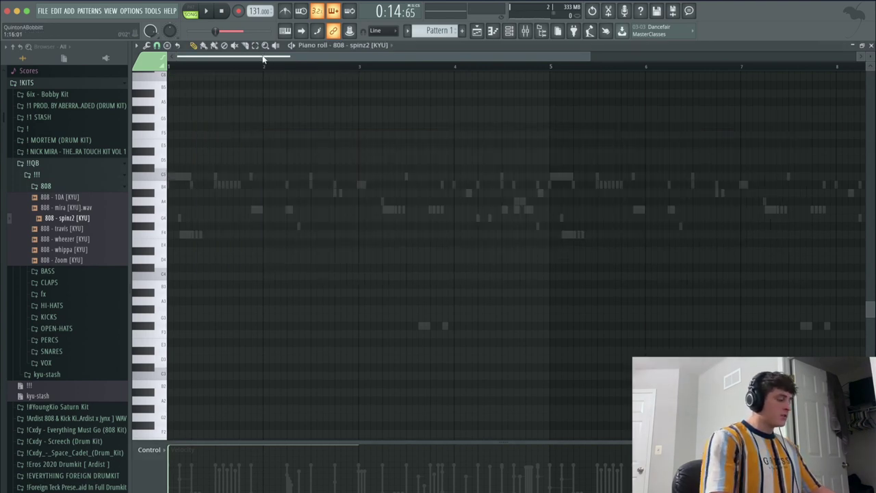
scroll(281, 157, up, 5)
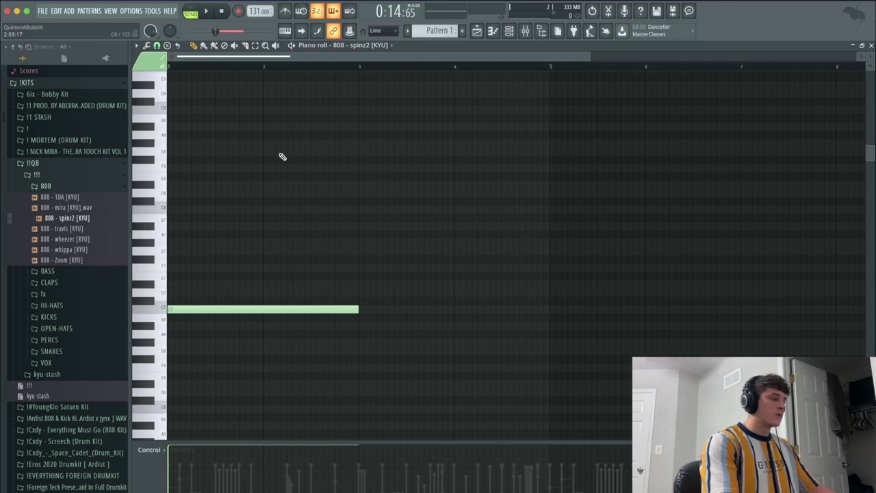
Step: Raise the 808 note by semitones from C7 to E7, playing the beat to match its pitch to the loop by ear
key(Up)
key(Up)
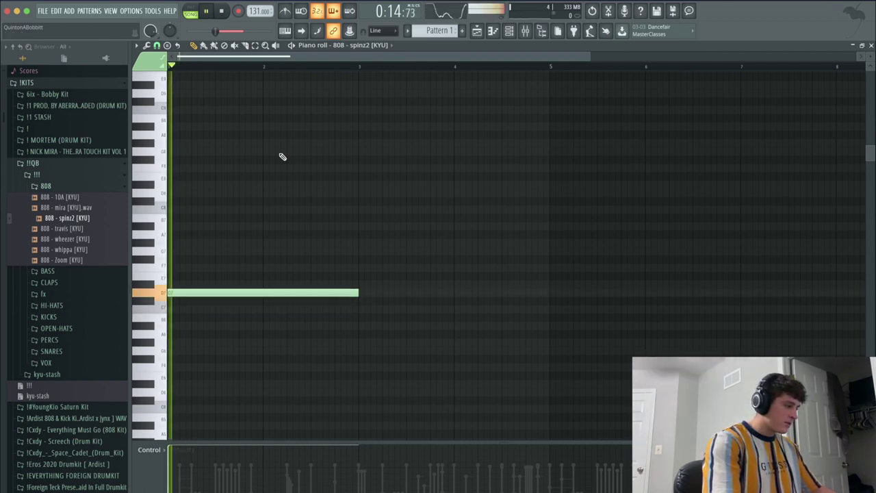
key(space)
key(Up)
key(Up)
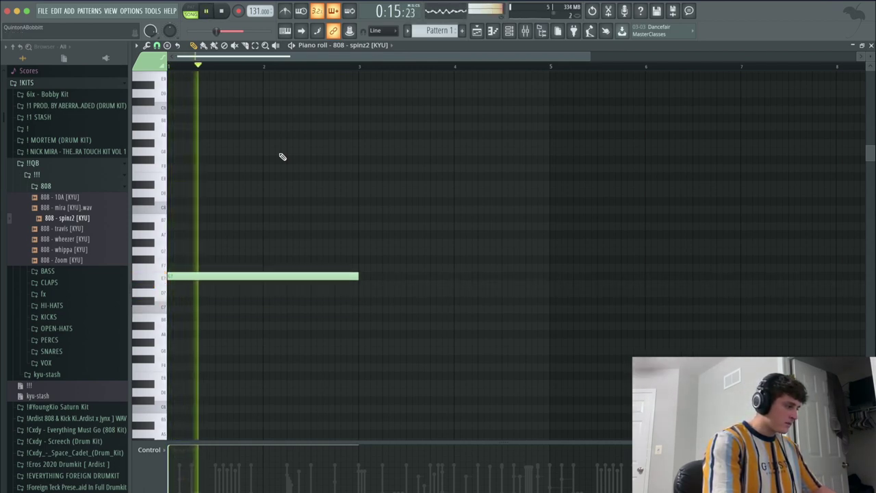
key(space)
key(Up)
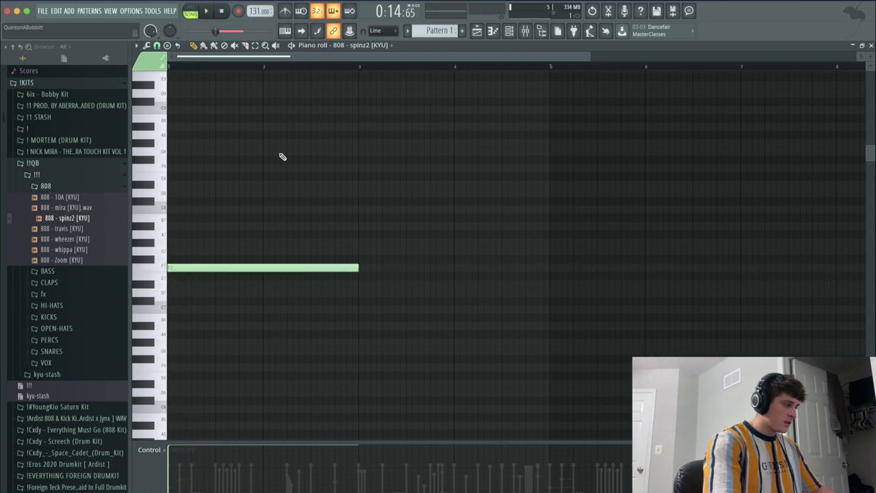
key(Down)
key(space)
scroll(283, 157, up, 4)
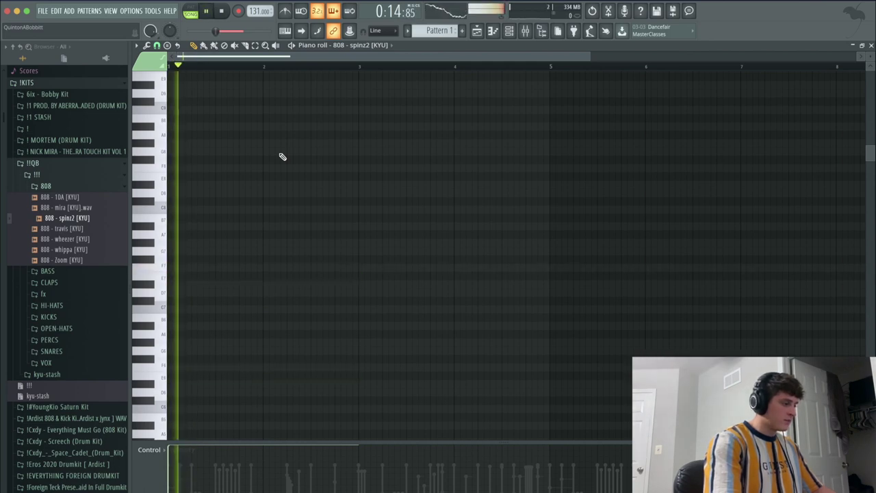
scroll(292, 167, down, 4)
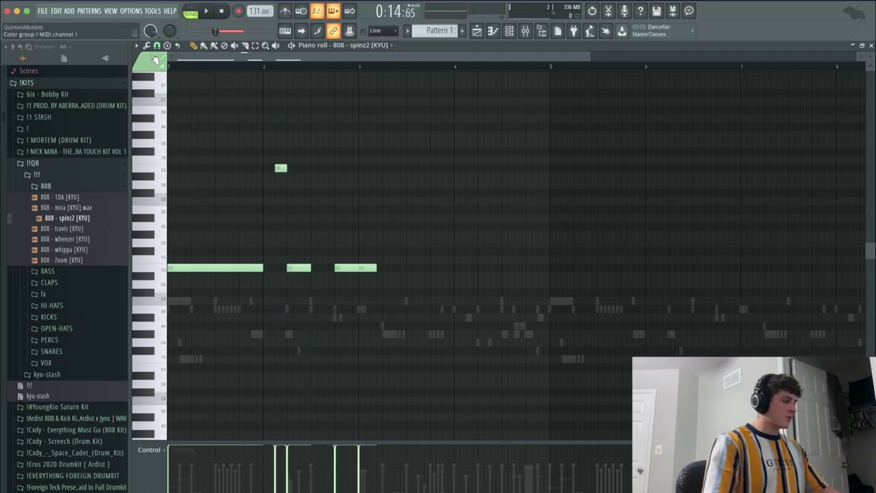
Step: Chop the E5 note just before bar 3 into short slices with 1/6 step snapping and return the snap to Step
click(158, 46)
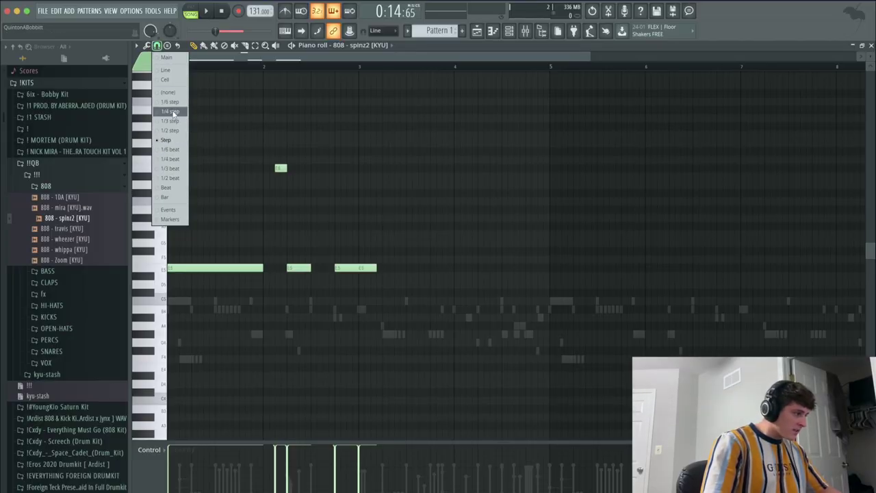
click(173, 104)
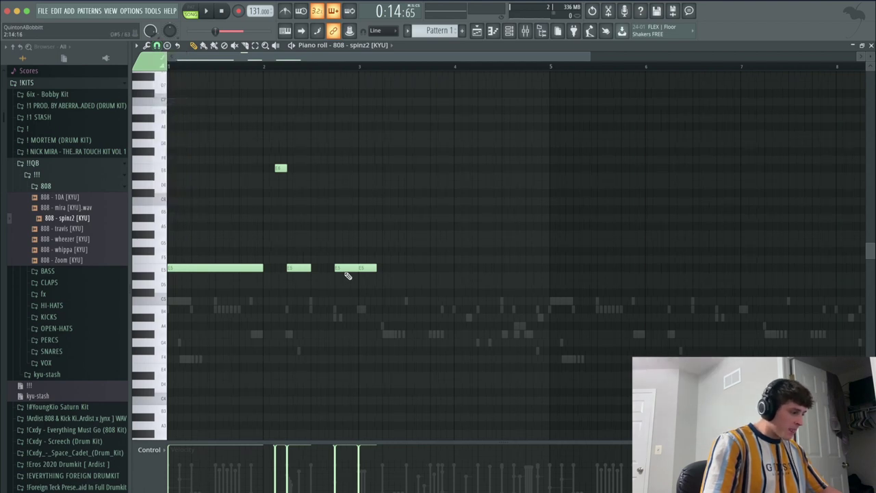
click(337, 268)
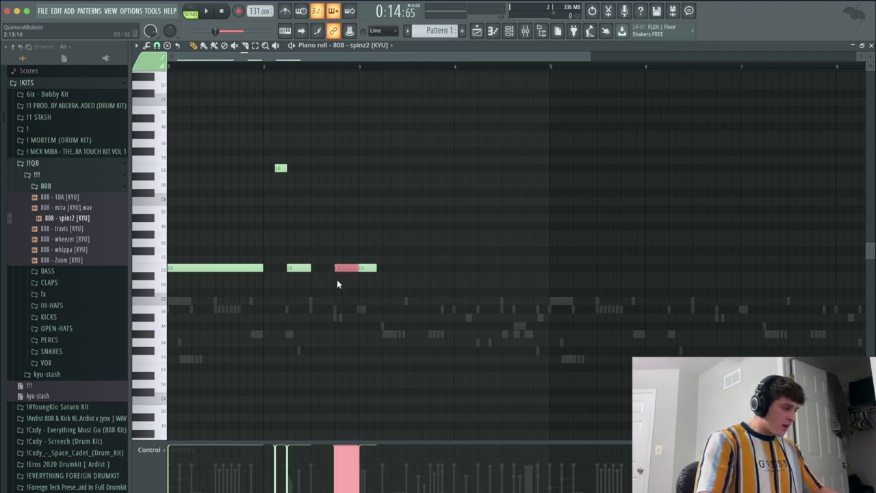
click(157, 45)
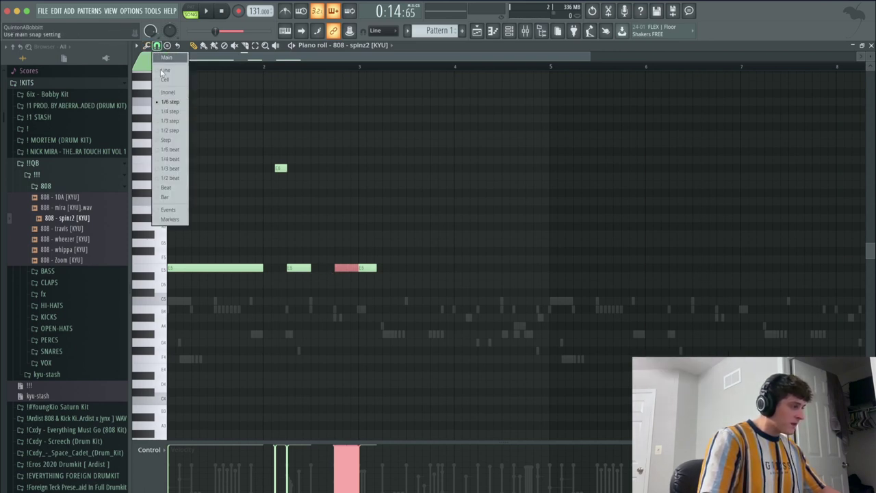
click(180, 141)
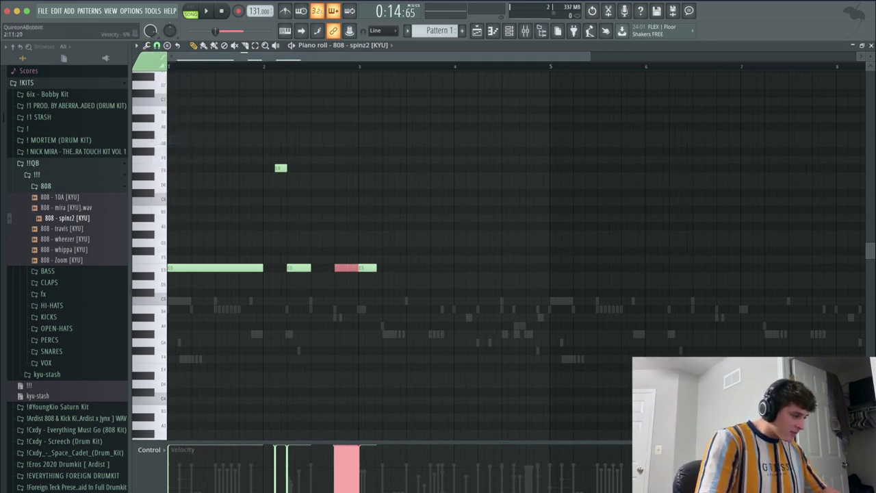
Step: Draw a smooth rising velocity ramp across the sliced E5 notes leading into bar 3
mouse_move(335, 490)
mouse_down()
mouse_move(358, 465)
mouse_move(337, 486)
mouse_move(355, 479)
mouse_move(360, 463)
mouse_move(335, 487)
mouse_move(360, 446)
mouse_up()
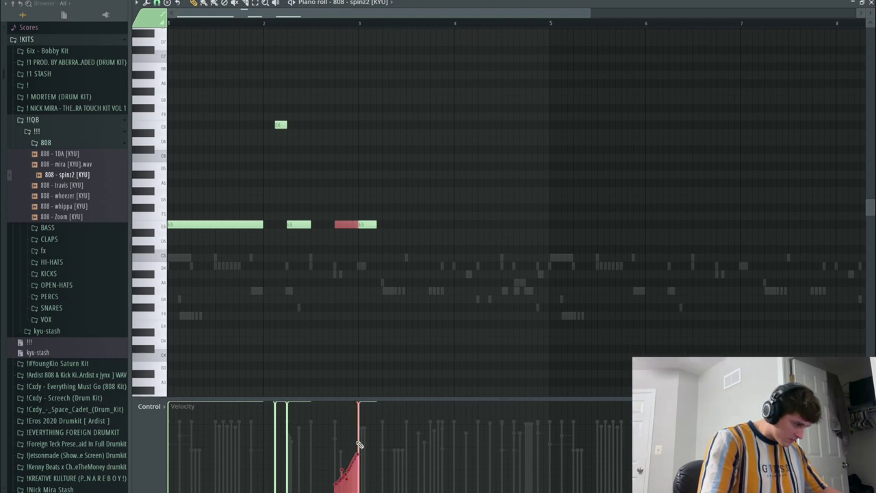
scroll(339, 25, up, 4)
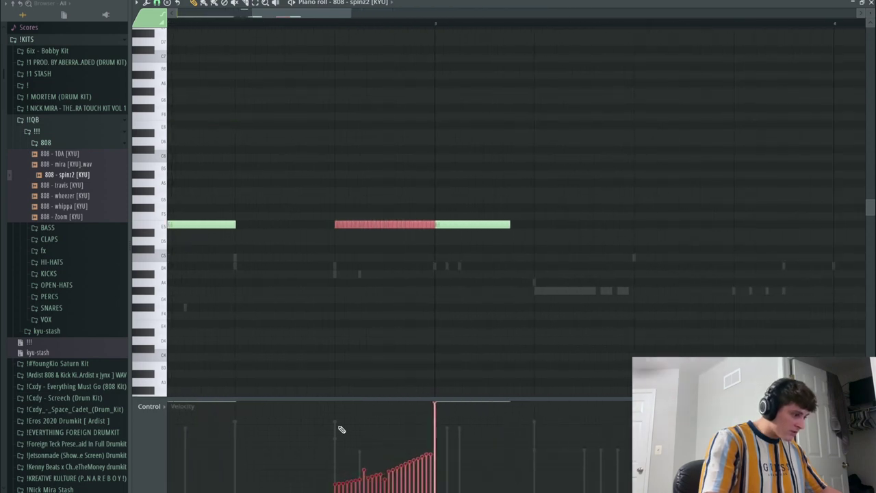
drag(335, 485, 437, 443)
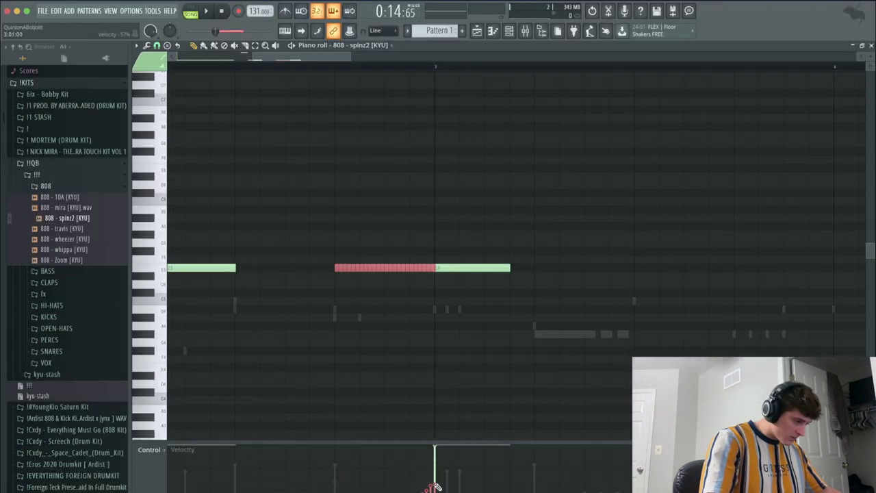
scroll(335, 66, down, 4)
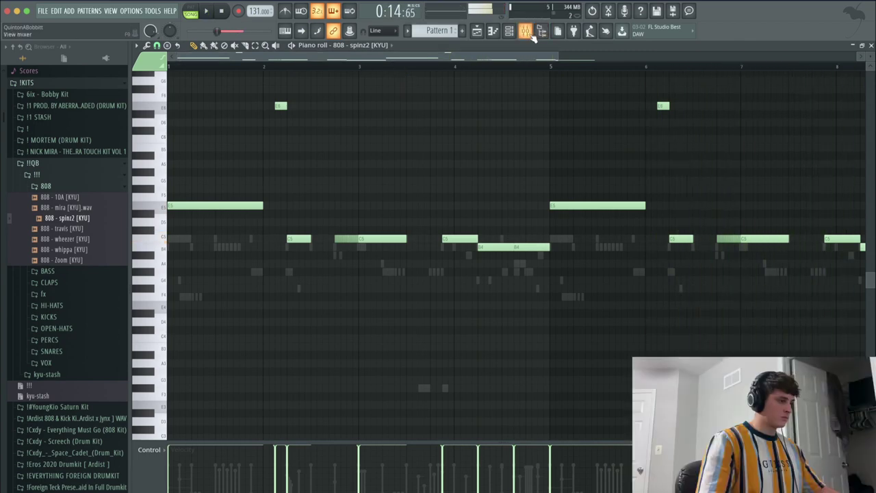
Step: Cut the low end of Insert 1 with Fruity parametric EQ 2 and slightly lower the 808 - wheezer mixer track's volume
key(F9)
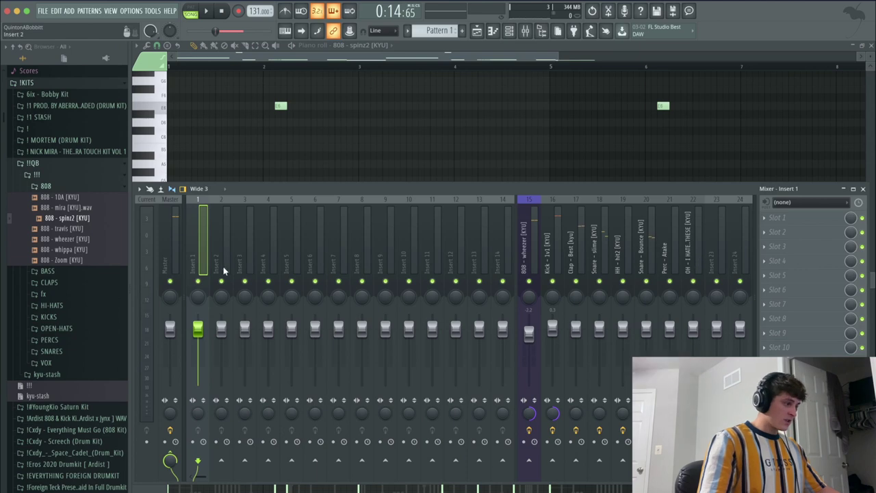
click(782, 218)
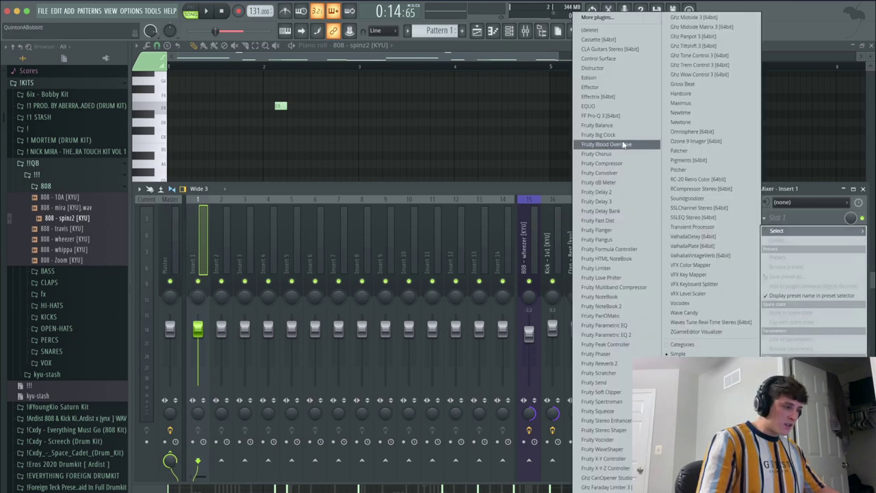
click(642, 336)
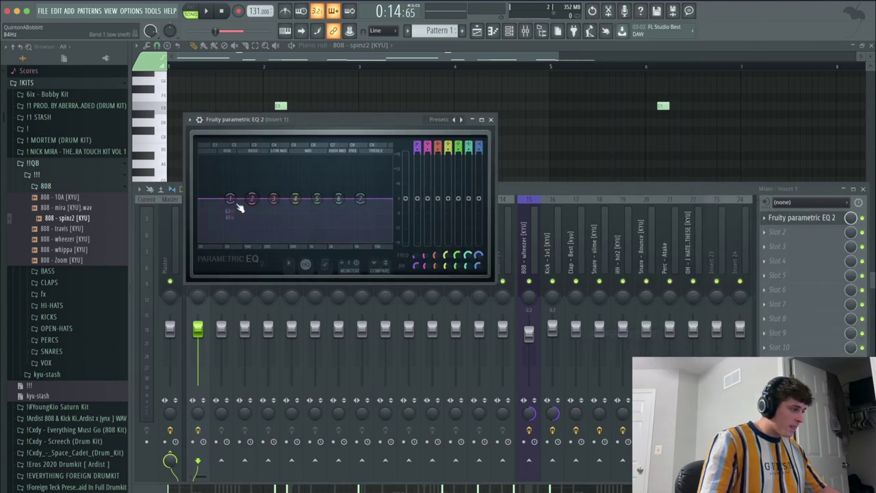
drag(239, 202, 255, 245)
key(space)
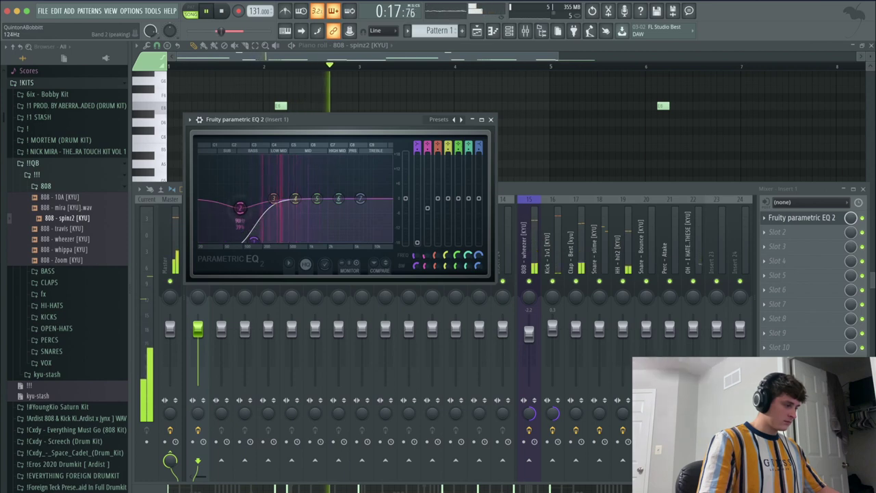
click(490, 119)
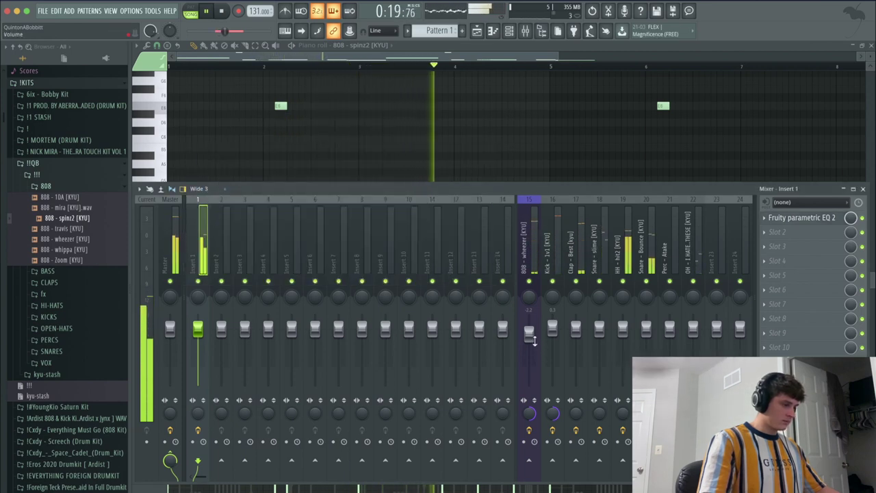
drag(529, 333, 529, 336)
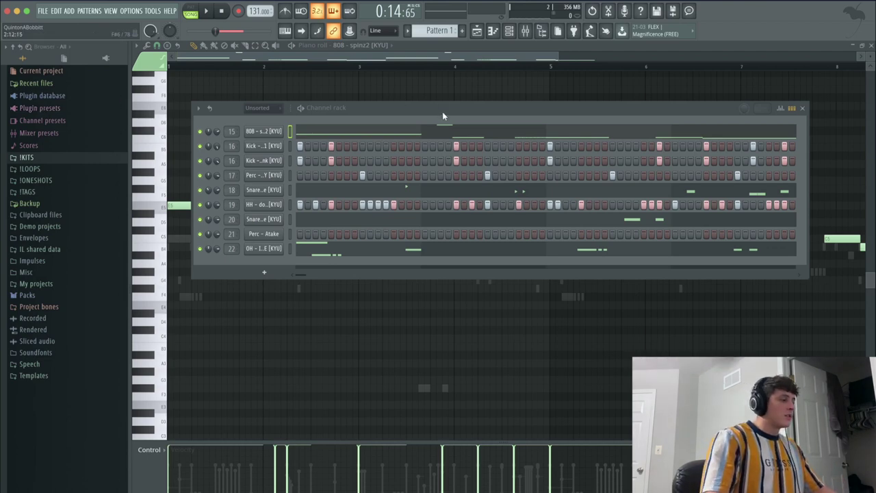
click(515, 120)
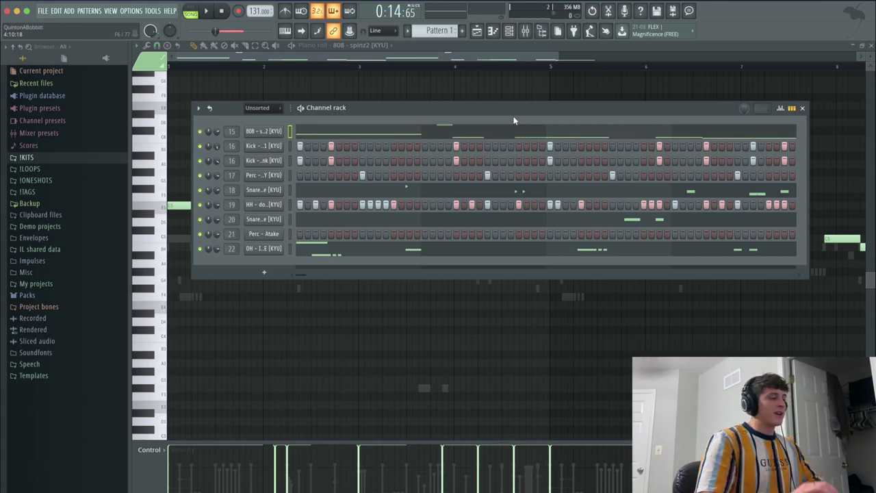
Step: Review the effects on the 808, kick, clap and hi-hat mixer tracks, including the 808's Fruity WaveShaper curve
click(525, 30)
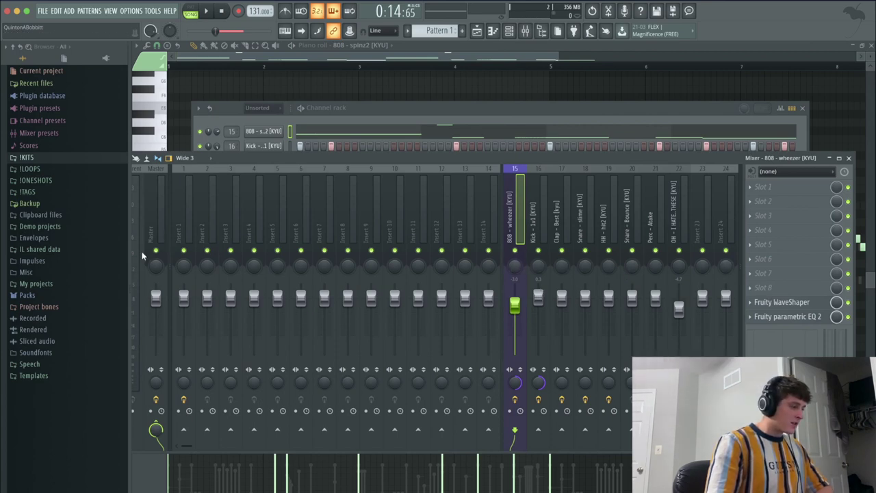
drag(253, 170, 272, 164)
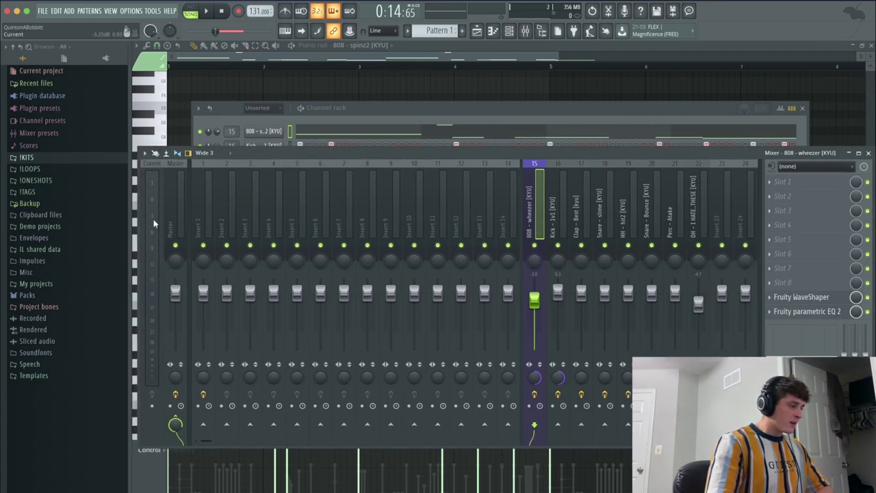
click(801, 297)
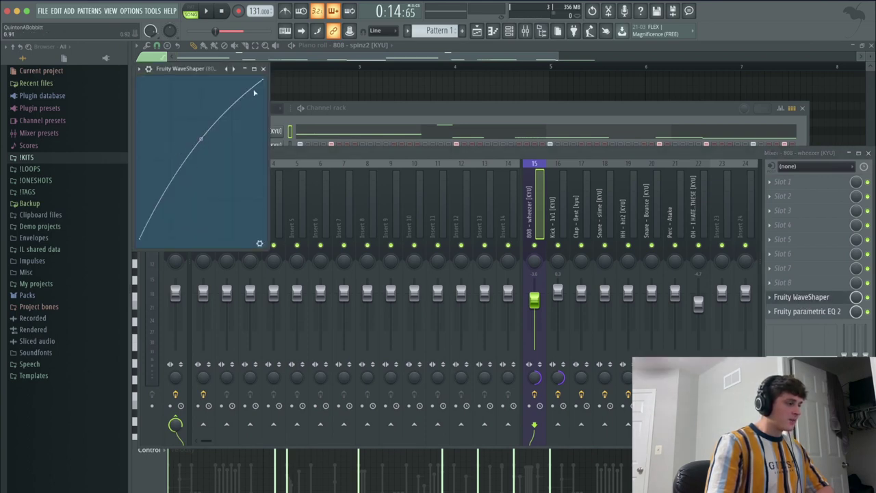
click(263, 69)
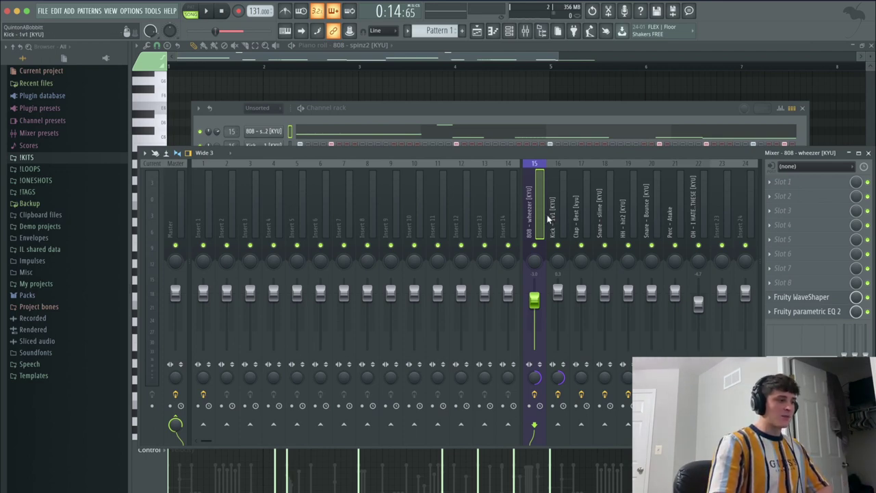
click(567, 226)
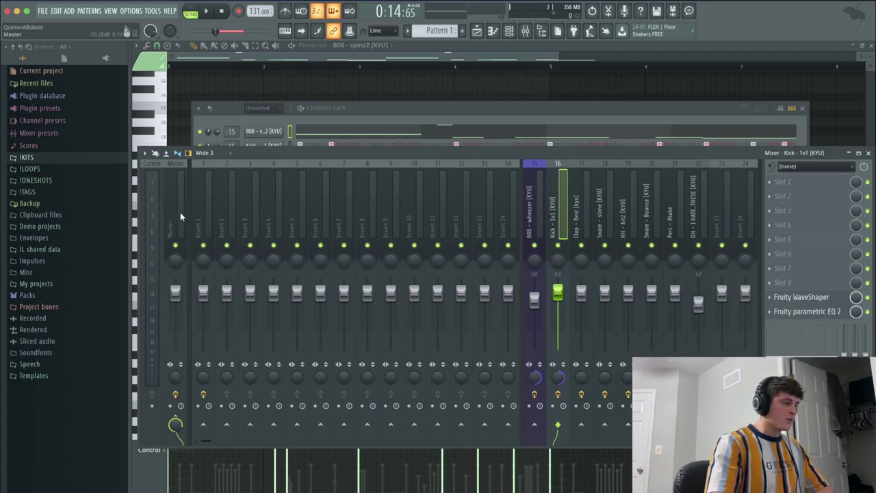
click(588, 244)
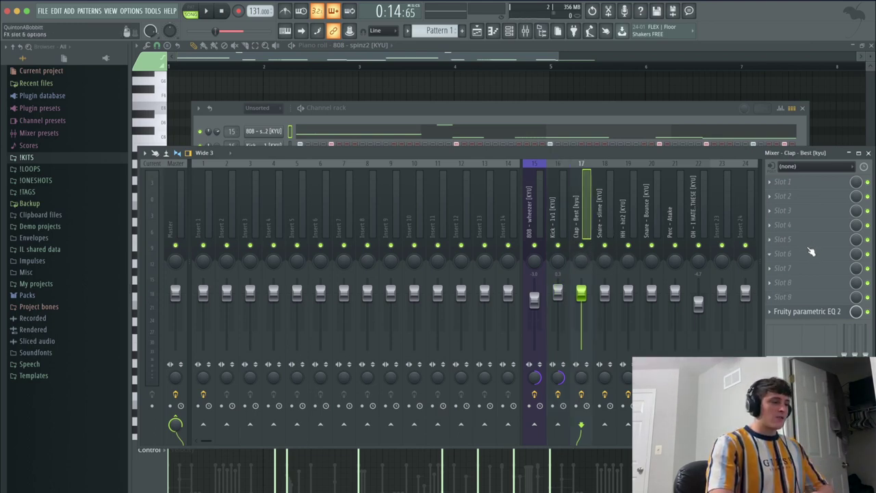
click(624, 229)
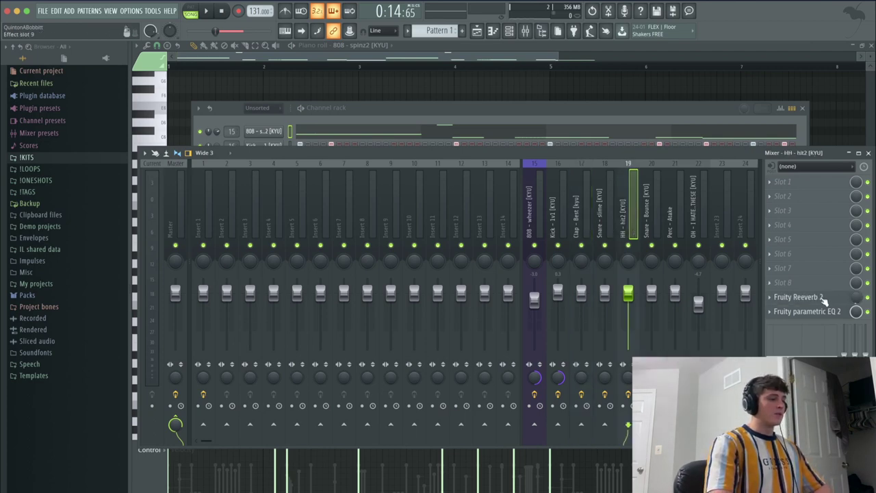
key(F9)
Step: Load bell - curse from the Bells folder of Based1 - Rogue (One Shot Kit) in !ONESHOTS as a new channel
click(36, 181)
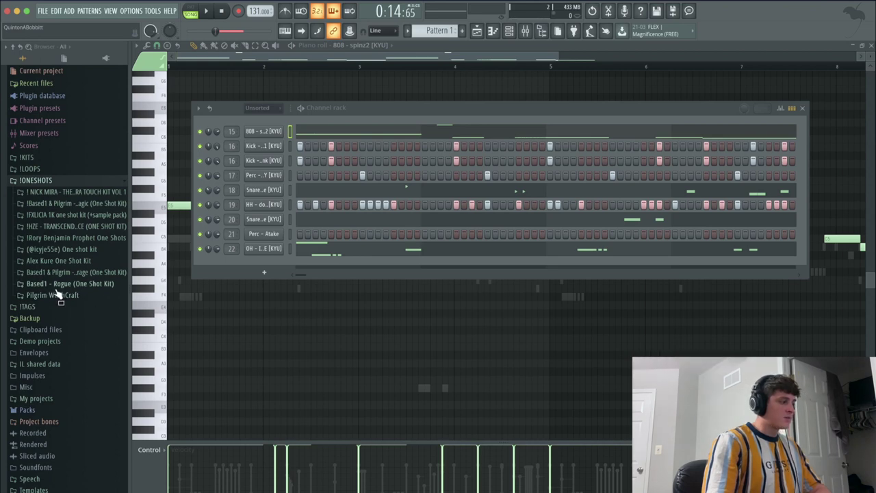
click(88, 286)
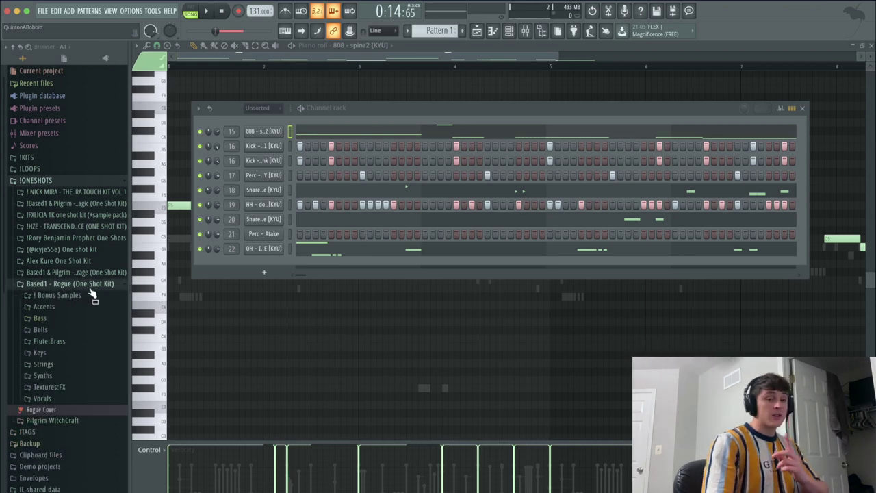
click(41, 329)
double_click(52, 329)
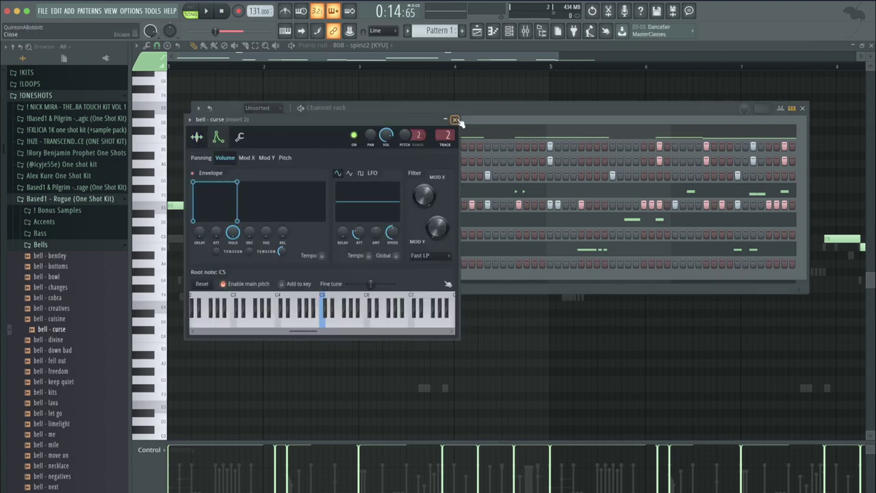
Step: Write a sustained bell melody in the piano roll with E4 from bar 1, C4 in bar 3 and B3 in bar 4
click(212, 286)
click(157, 46)
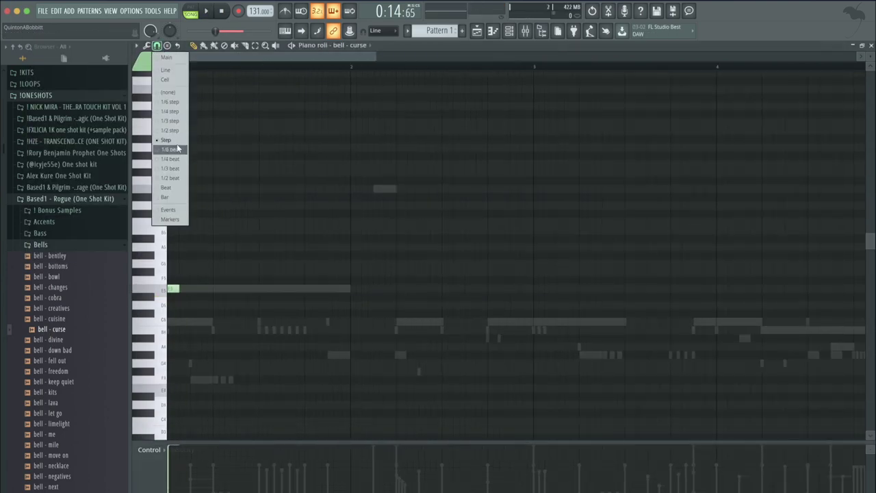
click(185, 263)
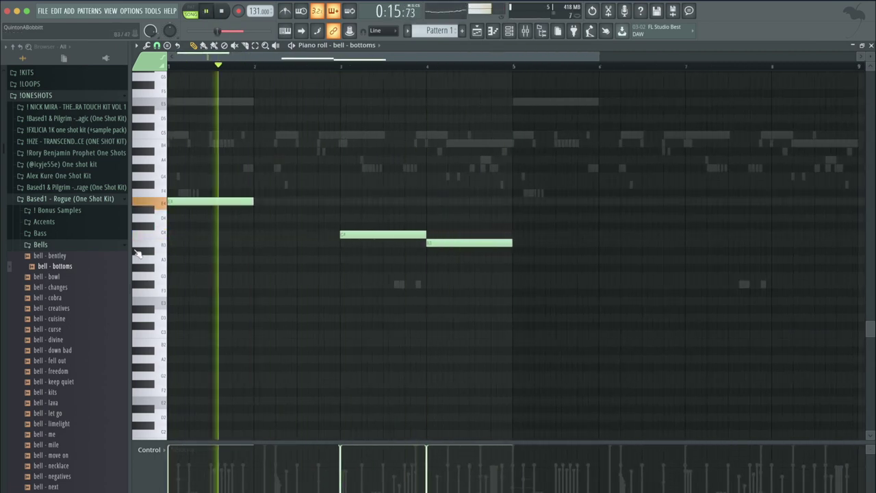
Step: Swap the bell sample for bell - necklace and duplicate its four-bar melody into bars 5 to 8
click(58, 403)
click(50, 465)
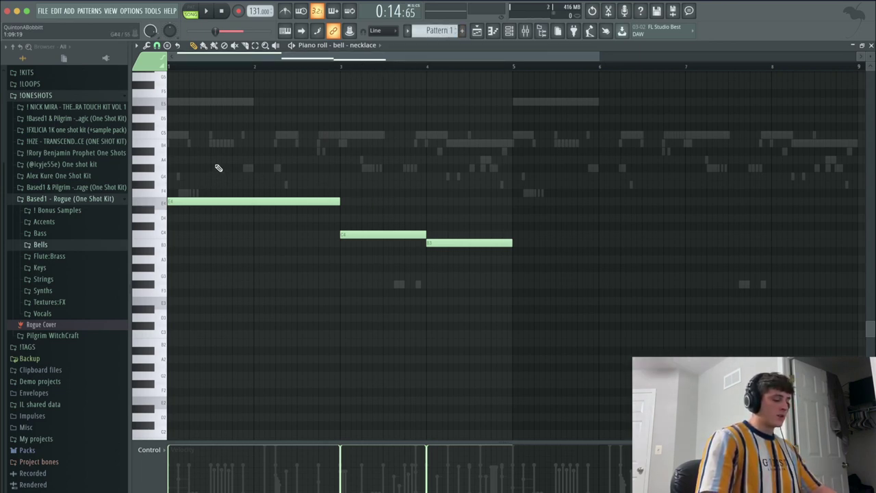
key(ctrl+b)
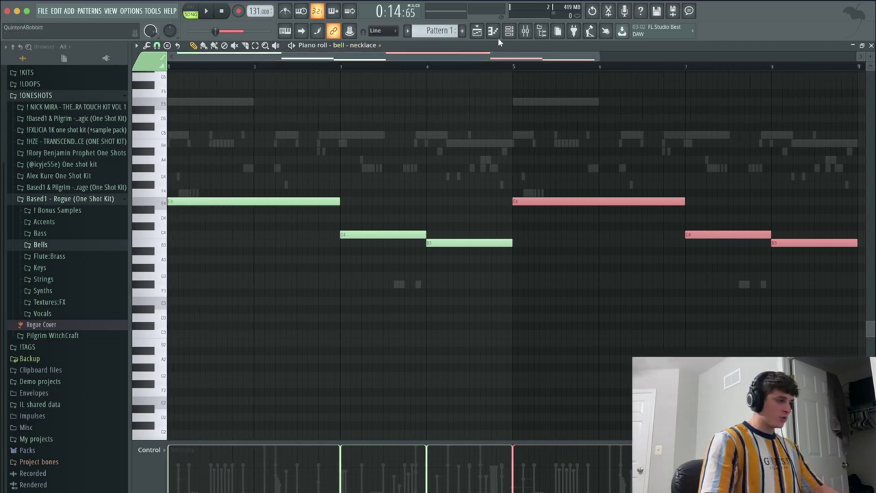
Step: Add ValhallaVintageVerb to mixer Insert 2 with a 4.90 s decay and a 17.2% mix
click(509, 31)
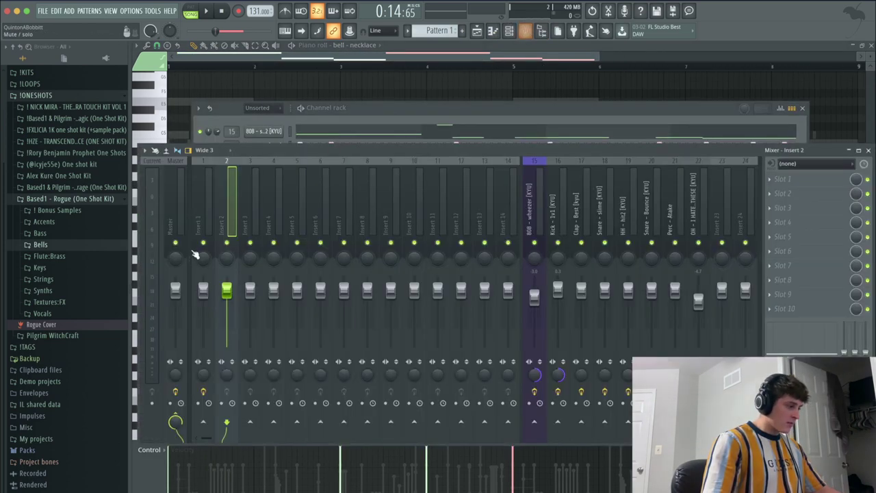
click(525, 30)
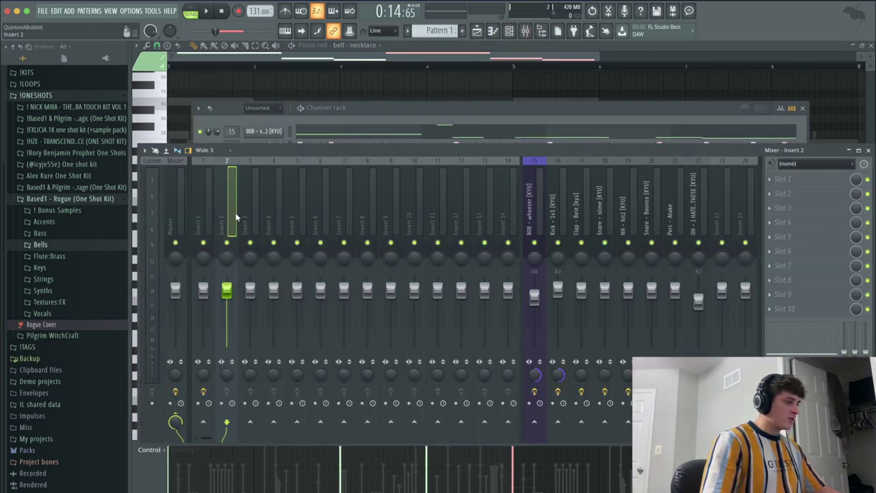
click(794, 180)
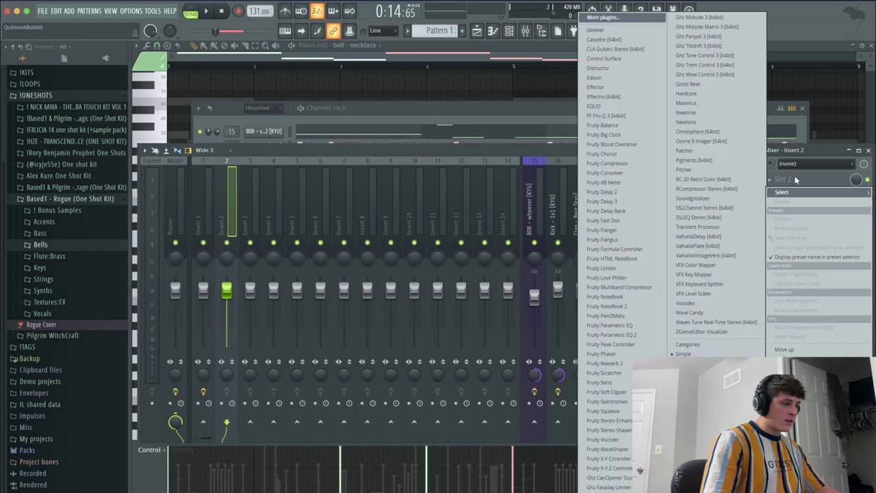
click(726, 257)
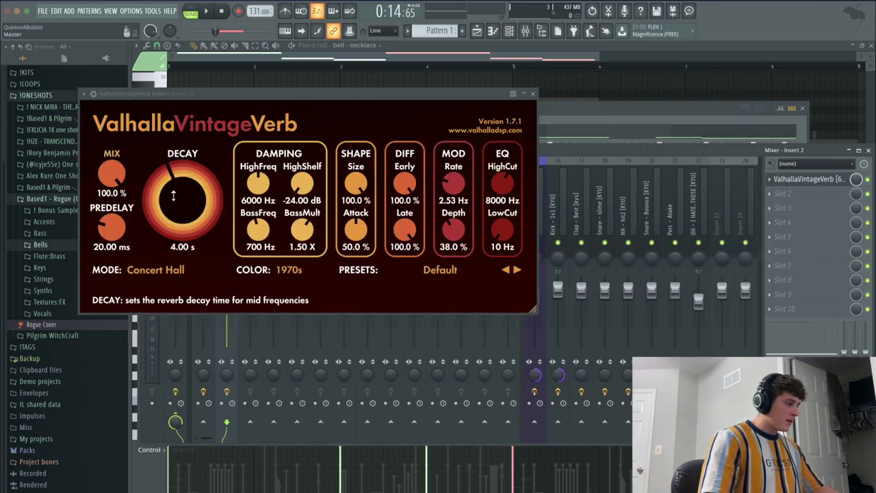
drag(175, 199, 173, 194)
drag(111, 176, 94, 264)
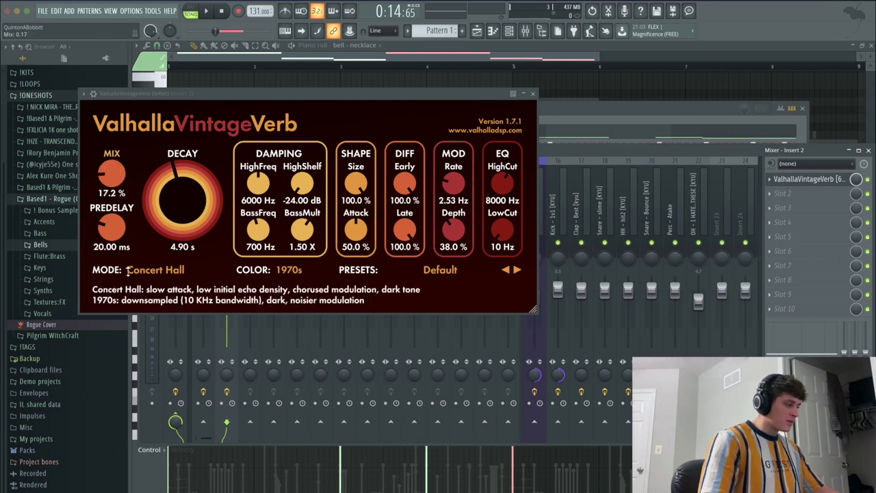
Step: Lower the bell's Insert 2 volume to about -5.1 dB while playing the loop
key(space)
click(533, 94)
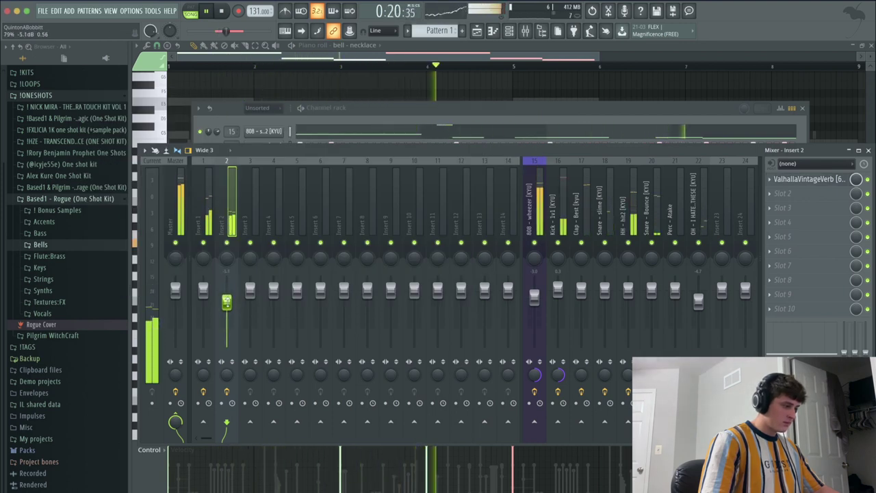
click(367, 109)
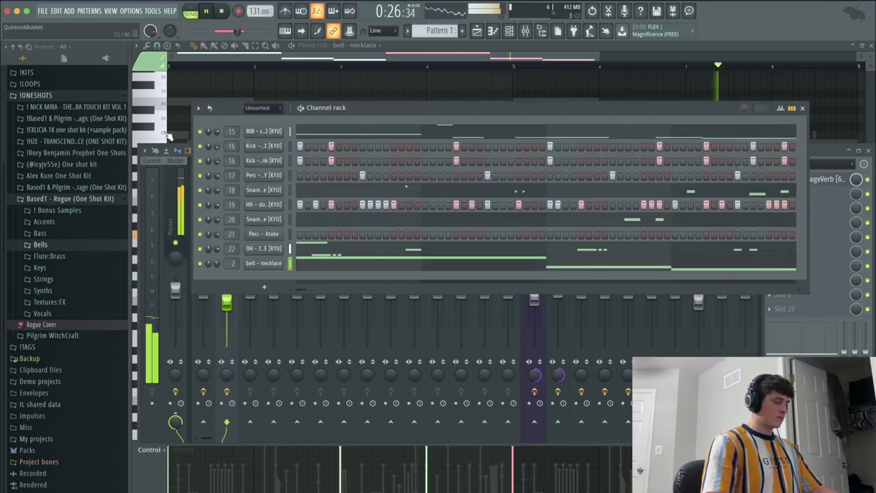
key(F9)
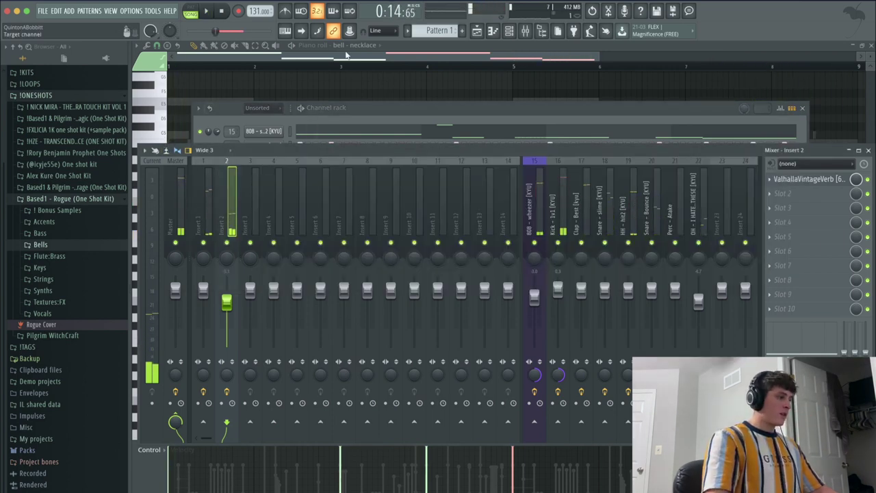
Step: Remove the Pattern 1 clip from Track 2 of the playlist
click(493, 30)
click(477, 30)
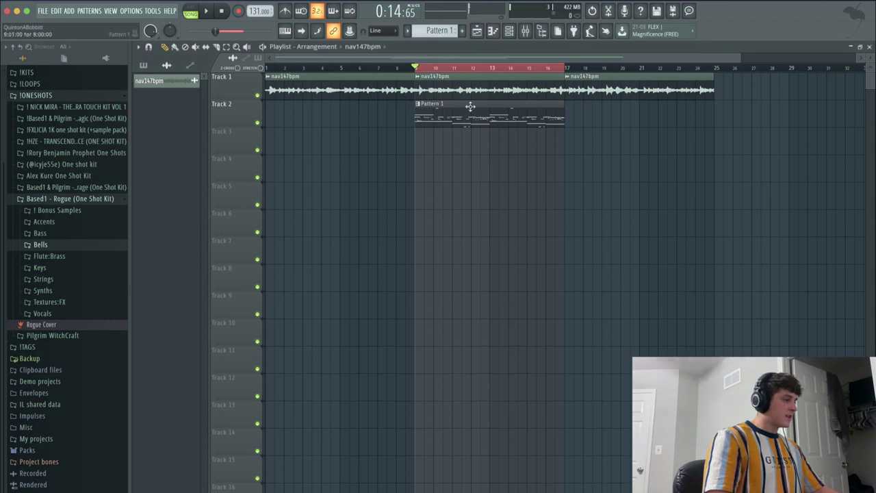
right_click(498, 111)
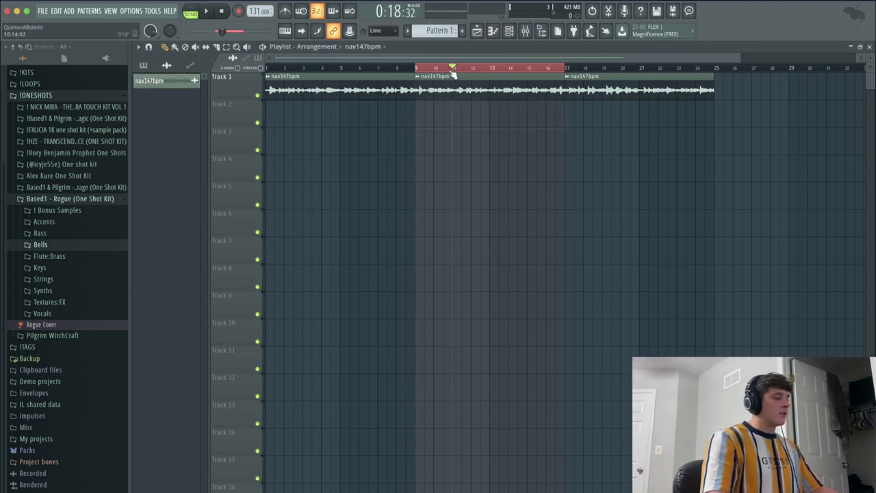
key(space)
Step: Split Pattern 1 by channel and place the separate patterns on Tracks 3 to 11 starting at bar 17
click(143, 65)
right_click(164, 92)
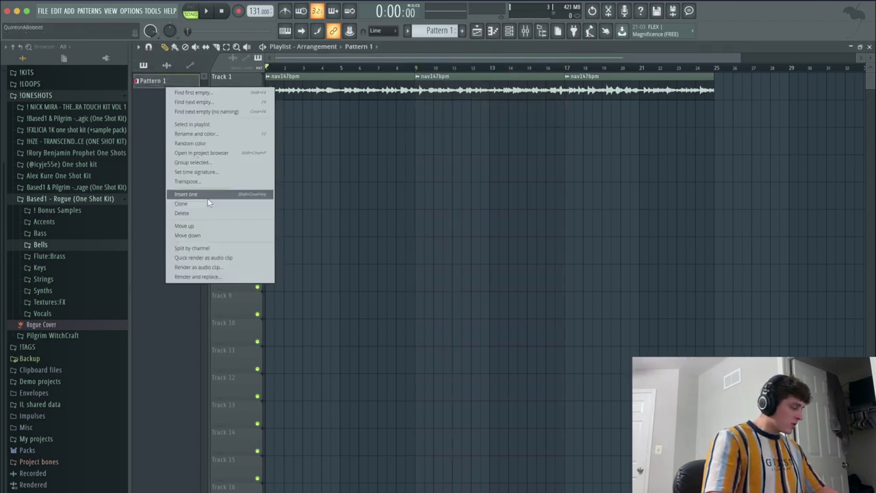
click(191, 250)
click(156, 201)
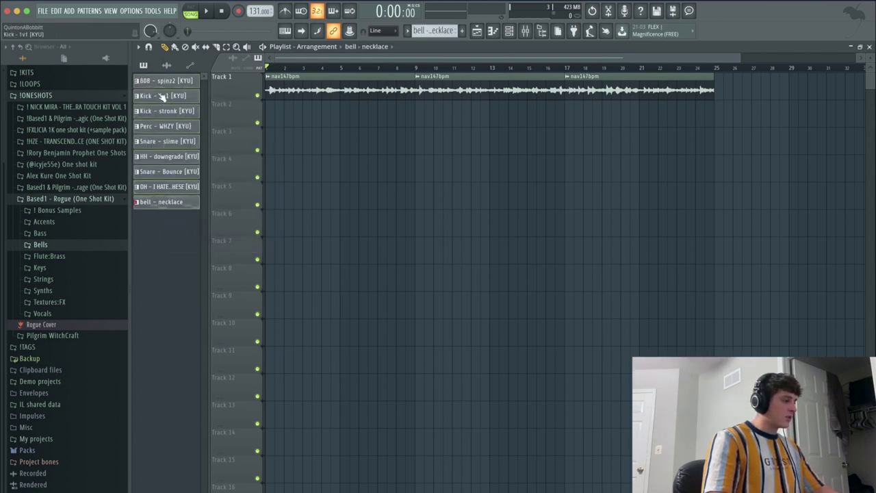
drag(163, 82, 567, 148)
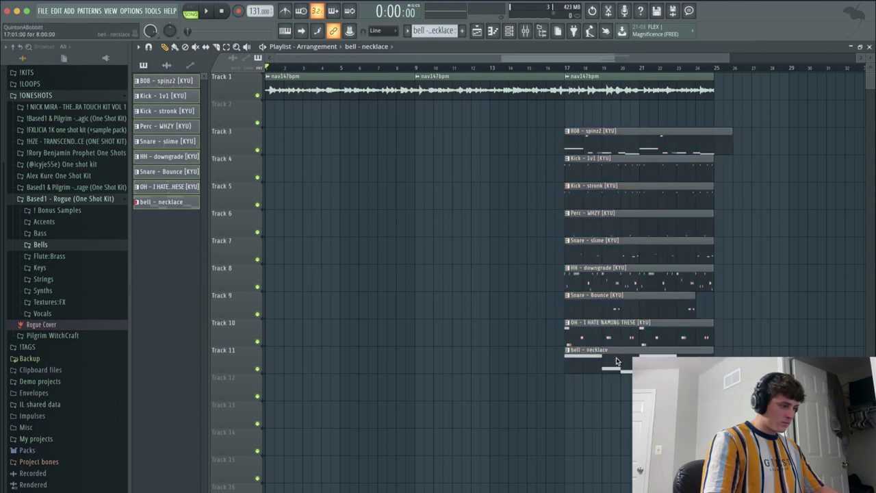
Step: Move the bell - necklace clip to Track 2 at bar 1 and fit the drum and 808 clips to eight bars
drag(616, 361, 274, 104)
scroll(411, 205, down, 2)
drag(339, 182, 284, 104)
click(311, 146)
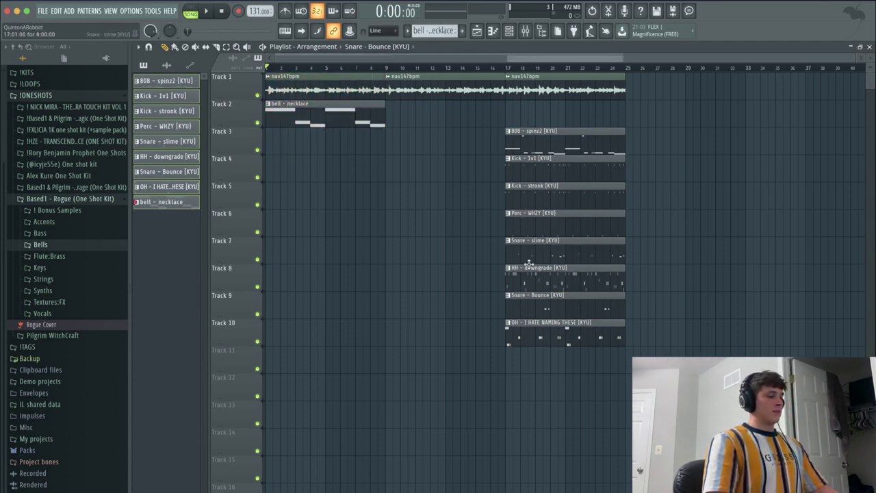
Step: Move the 808 and drum clips on Tracks 3 to 10 together so they start at bar 9
drag(562, 320, 422, 156)
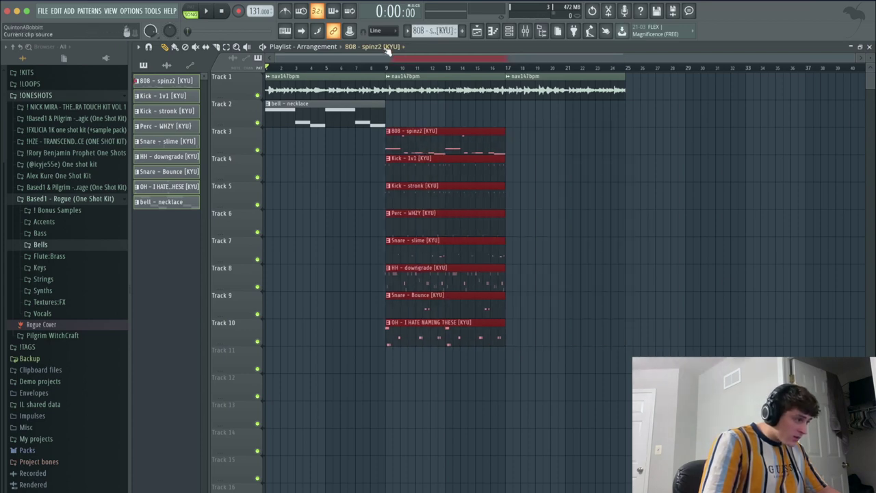
scroll(404, 71, up, 5)
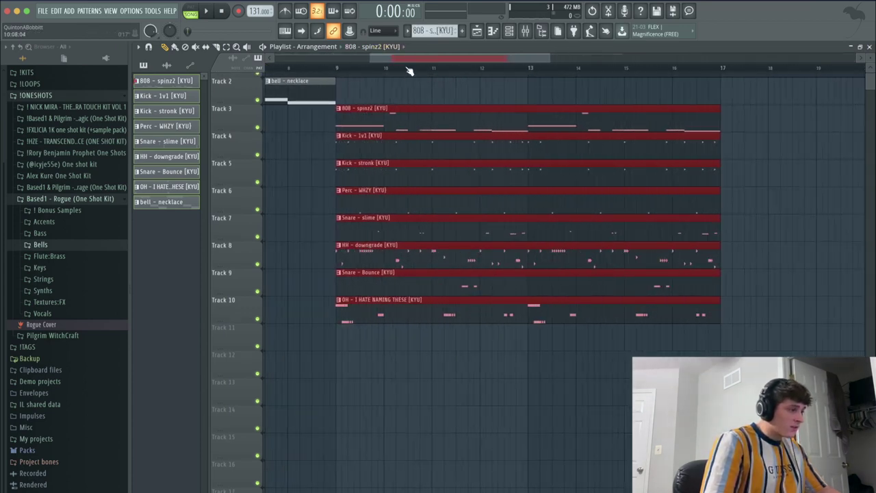
scroll(414, 74, down, 3)
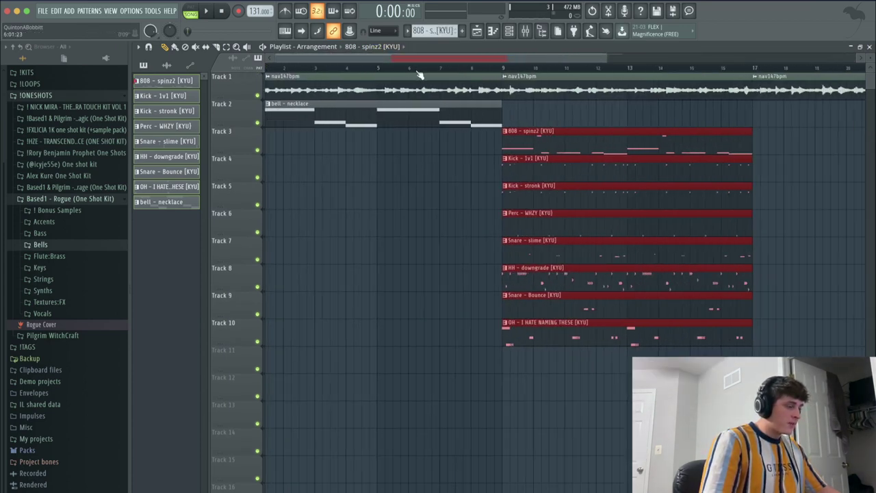
click(559, 108)
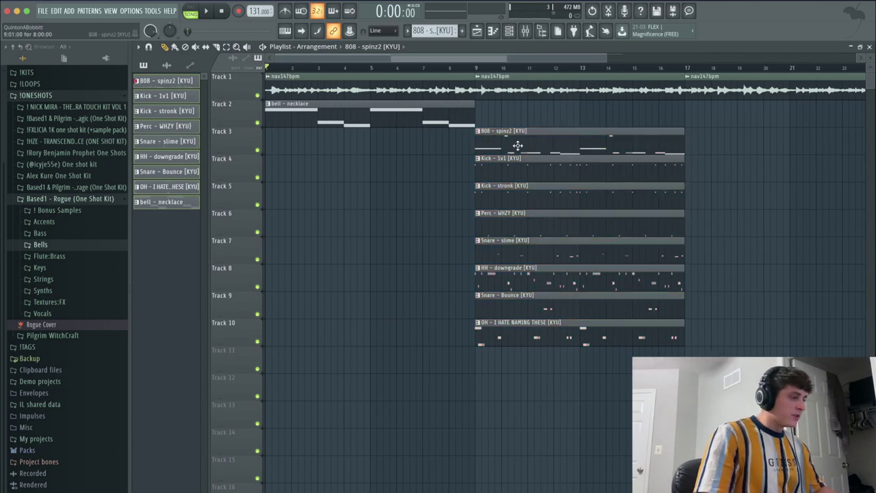
Step: Copy the 808 - spinz2 clip into the intro on Track 3, keeping only its last beat before bar 9
drag(543, 141, 285, 144)
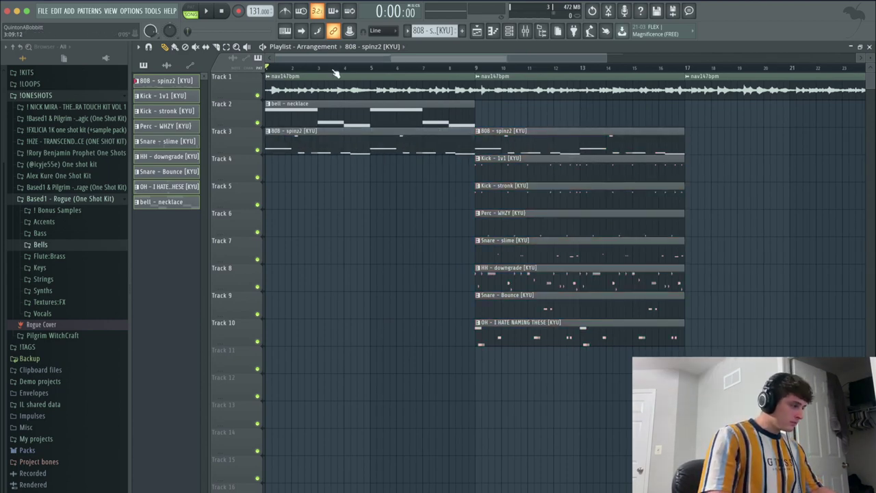
scroll(294, 75, up, 5)
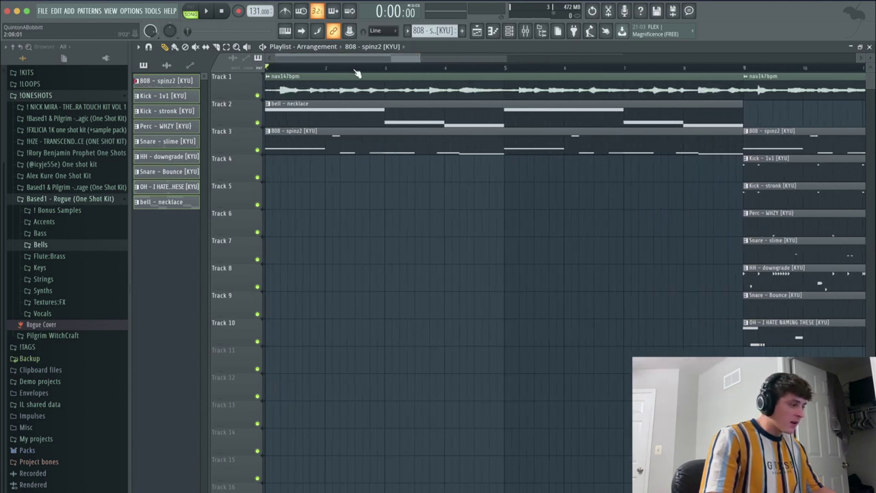
scroll(357, 74, up, 3)
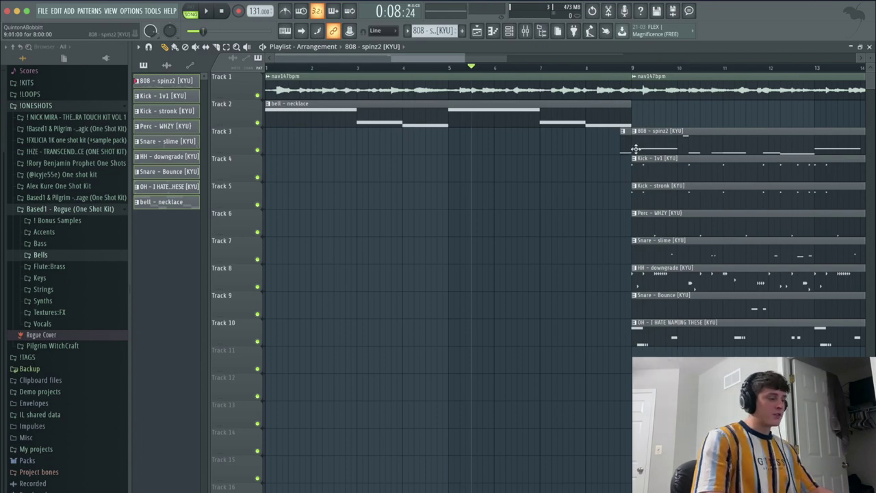
scroll(501, 73, down, 4)
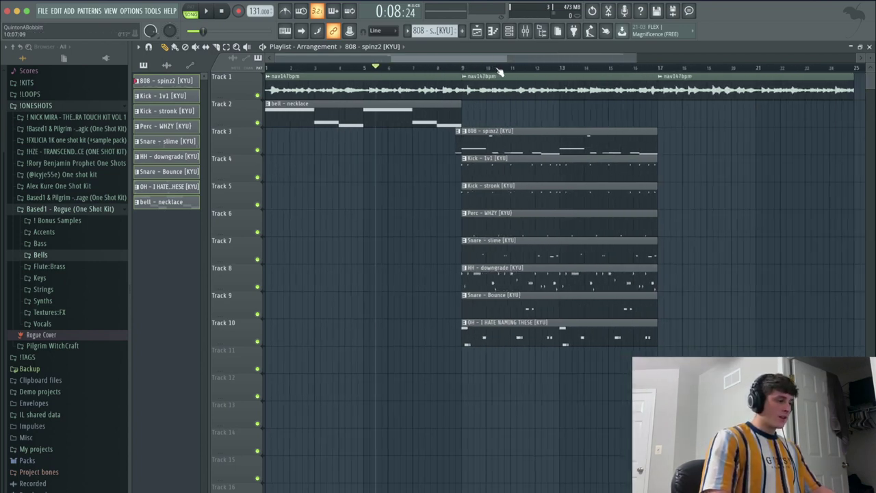
Step: Place Fx - Woosh [kyu] from the fx folder of !!QB in !KITS on Track 11, starting about a beat before bar 9
click(48, 209)
click(28, 157)
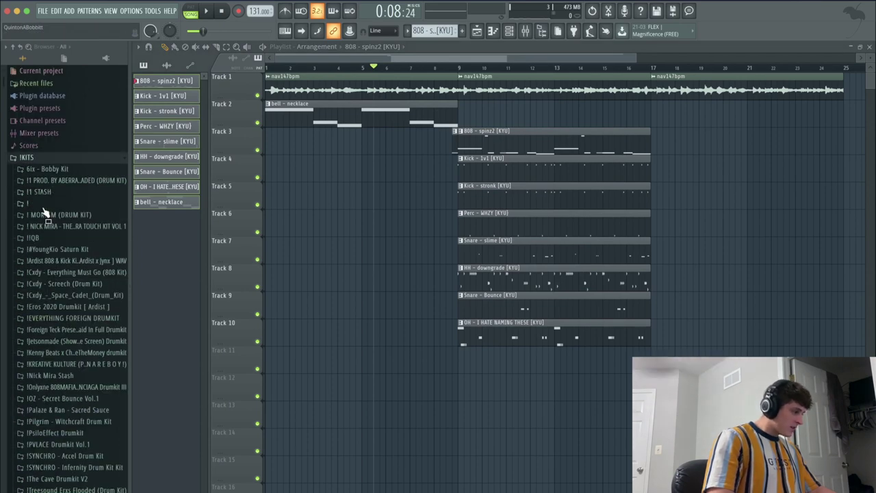
click(47, 239)
click(38, 250)
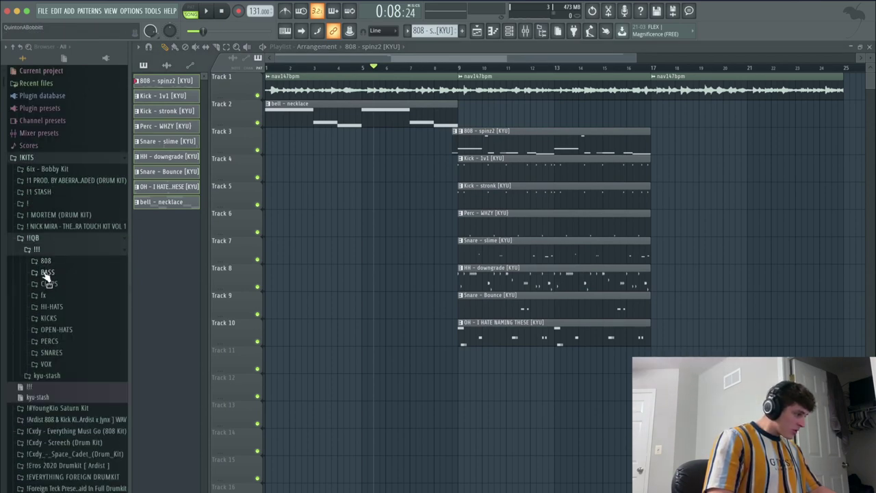
click(42, 296)
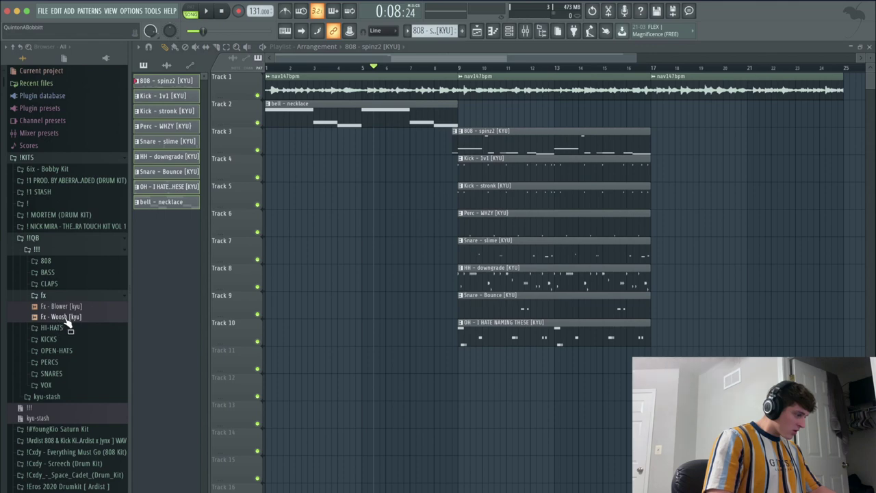
drag(60, 318, 469, 353)
Step: Nudge the Fx - Woosh clip slightly later to line up its swell with the drop at bar 9
scroll(470, 73, up, 5)
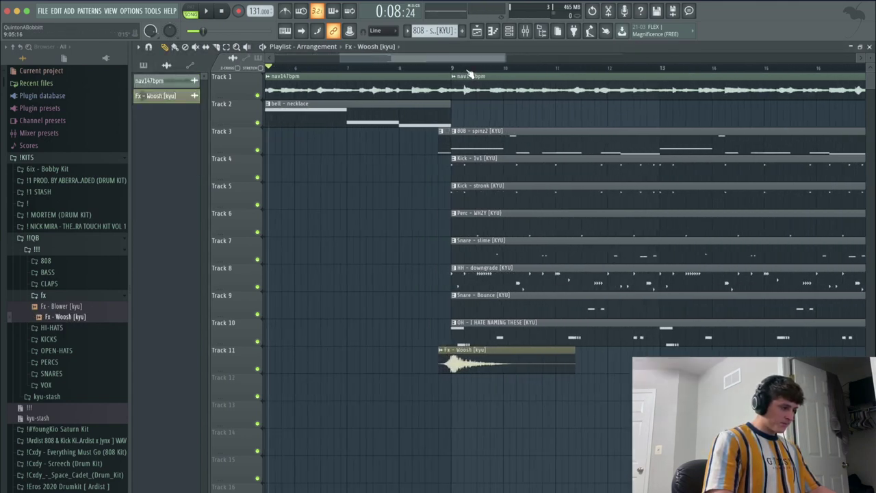
scroll(415, 71, up, 2)
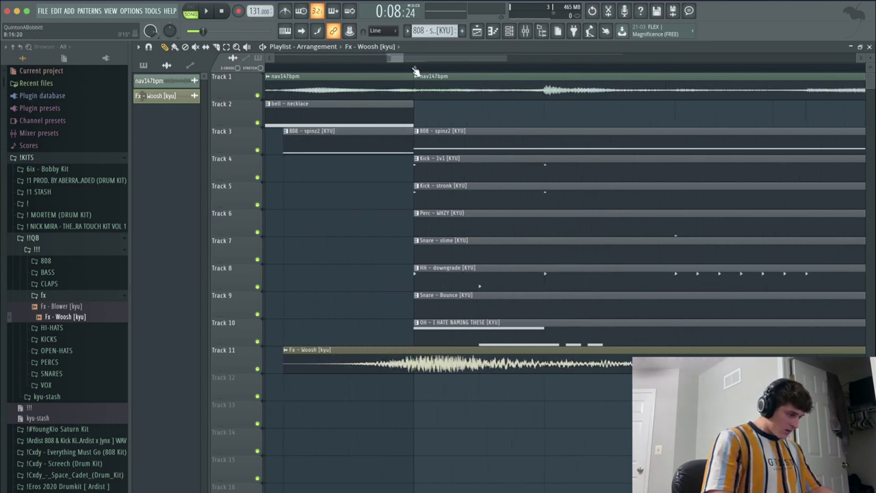
drag(393, 363, 397, 365)
Step: Route Fx - Woosh to free mixer track 3 and lower its volume to about -6.3 dB
double_click(398, 365)
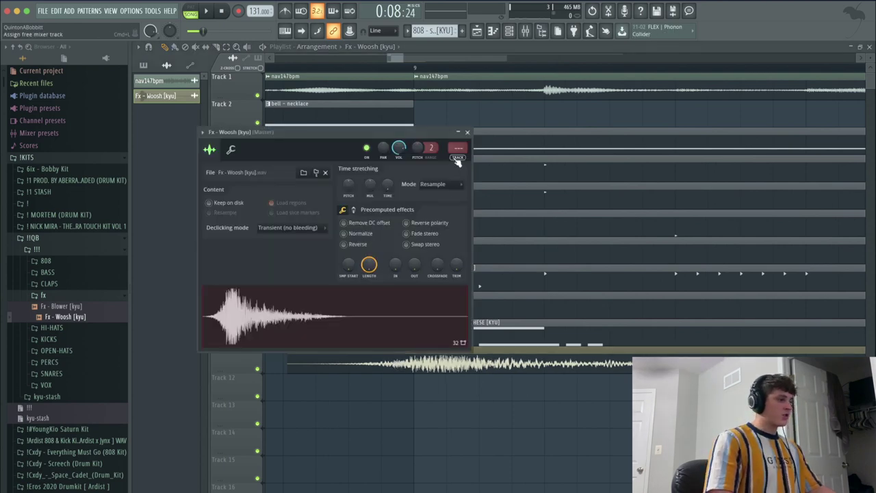
click(457, 157)
drag(250, 306, 250, 313)
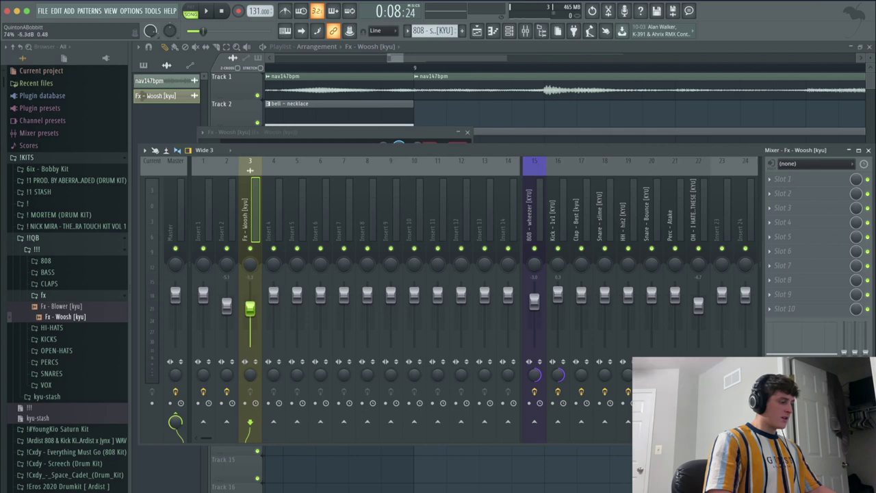
click(401, 65)
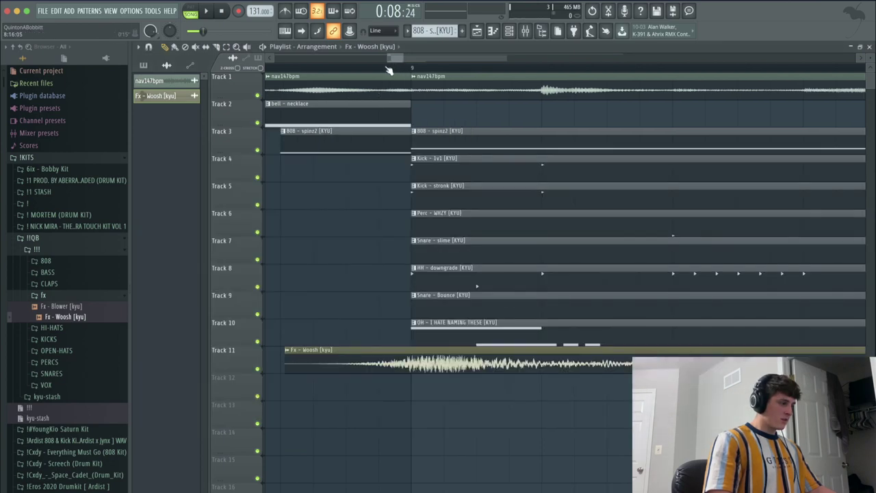
scroll(391, 69, down, 3)
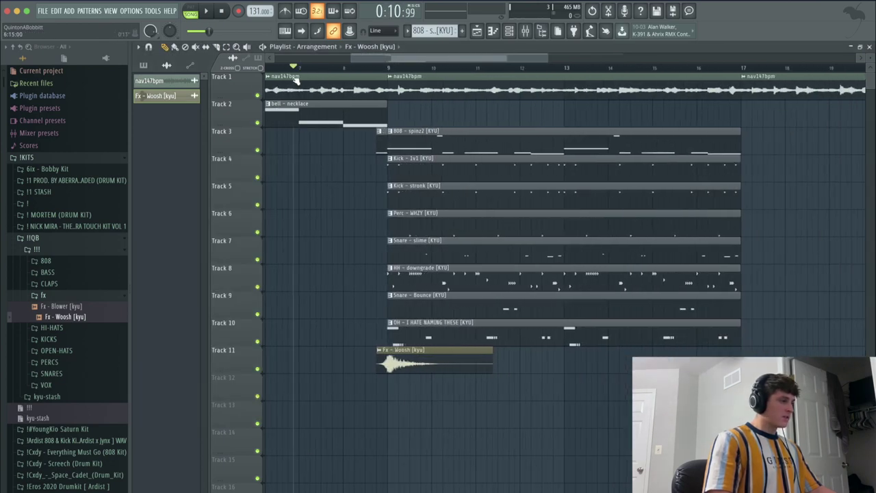
Step: Audition the transition into bar 9 and lower the Fx - Woosh channel volume to about 47% (-13.6 dB)
key(space)
key(space)
click(564, 68)
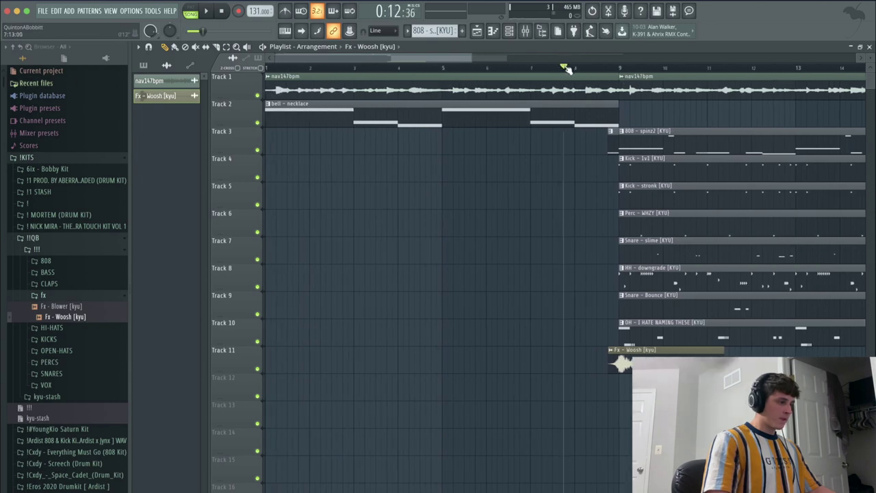
drag(385, 55, 462, 62)
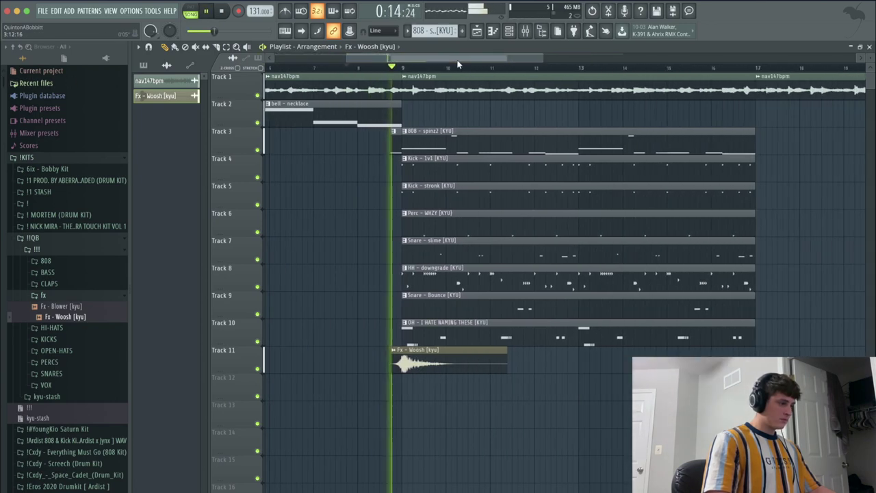
double_click(418, 361)
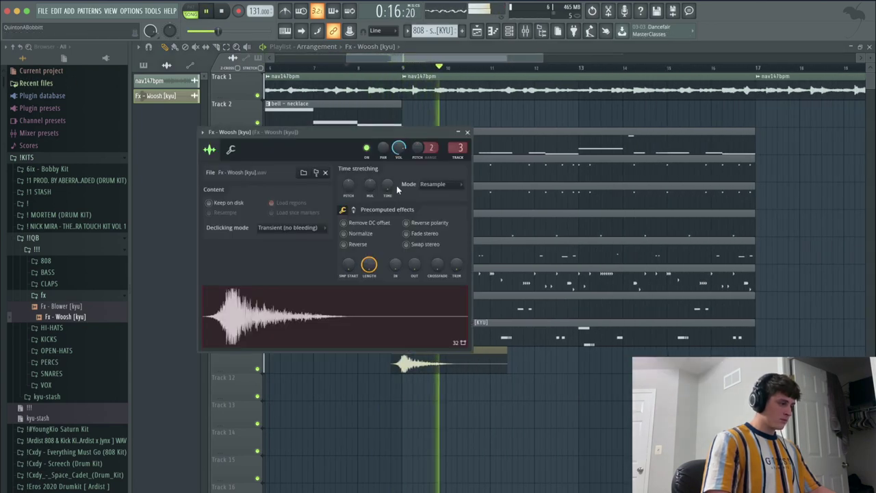
key(space)
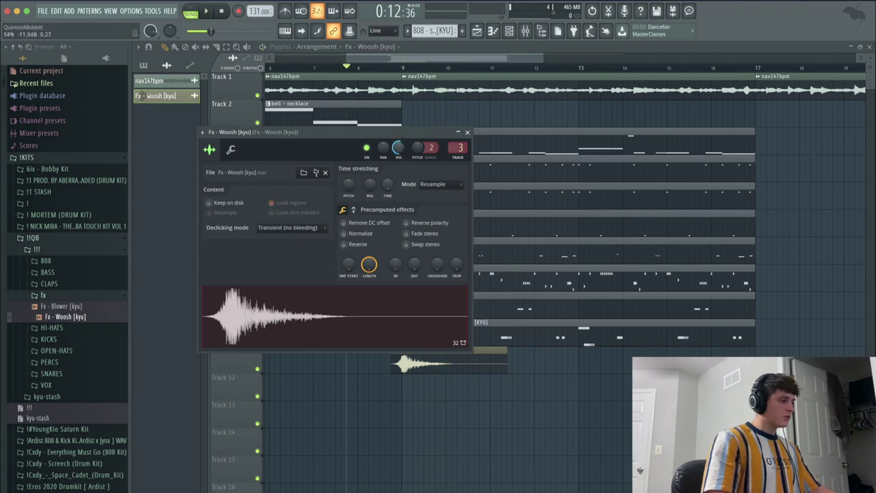
key(space)
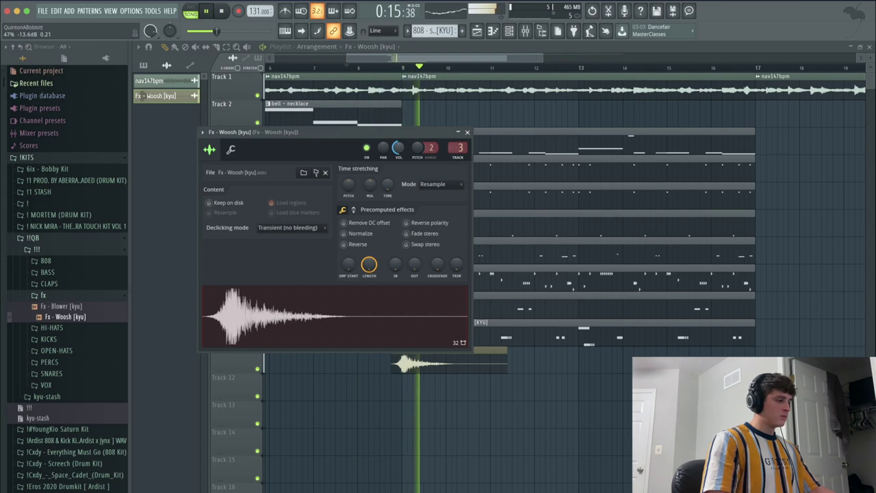
click(467, 132)
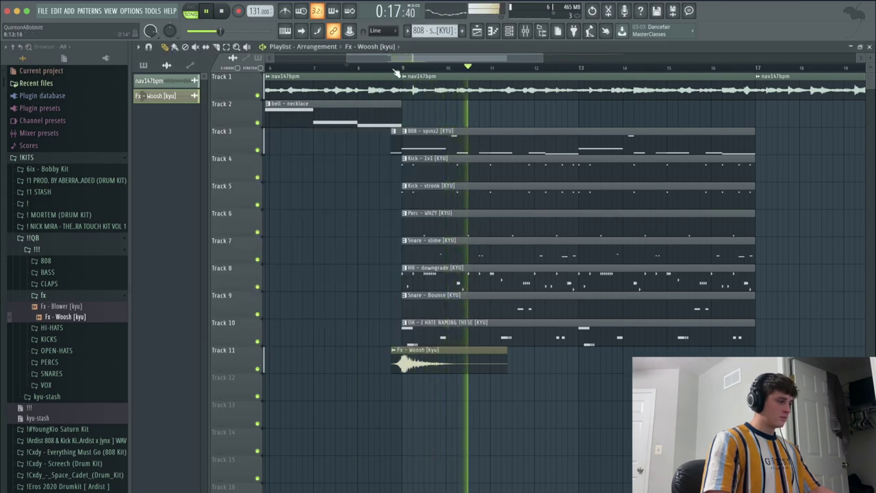
Step: Duplicate the 808 and drum clips on Tracks 3 to 10 from bars 9-17 into bars 17-25
scroll(396, 71, down, 3)
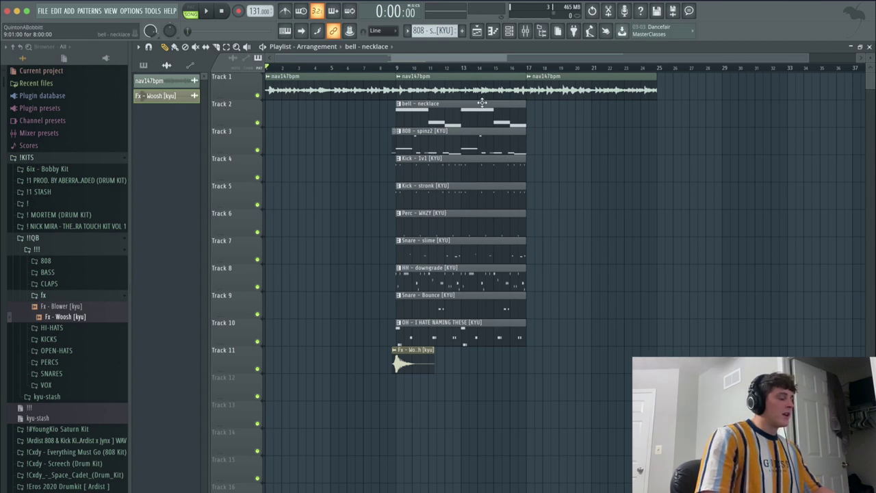
key(space)
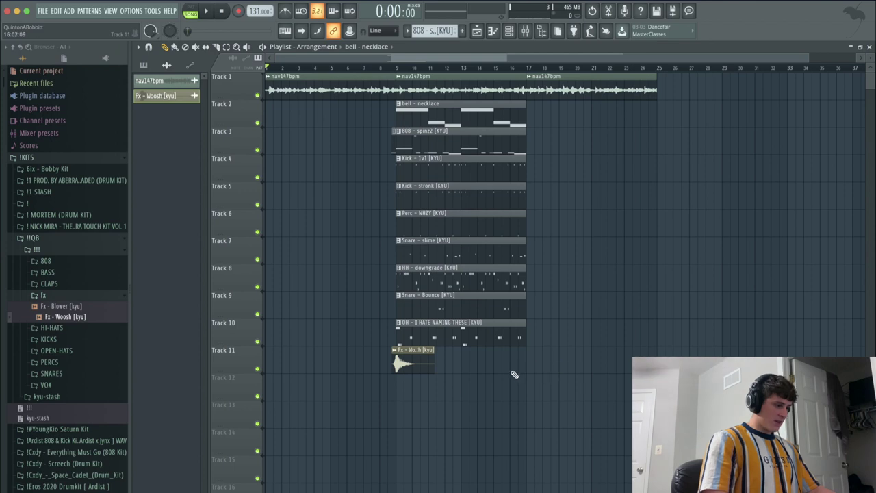
drag(527, 371, 452, 137)
key(ctrl+b)
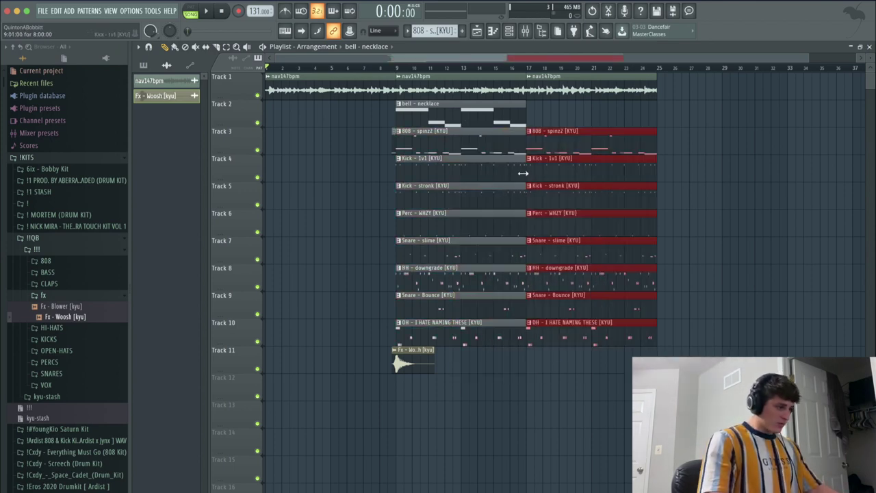
Step: Trim the first 808 and drum block to end about half a bar before bar 17, and the duplicate to start at bar 19
drag(500, 372, 520, 142)
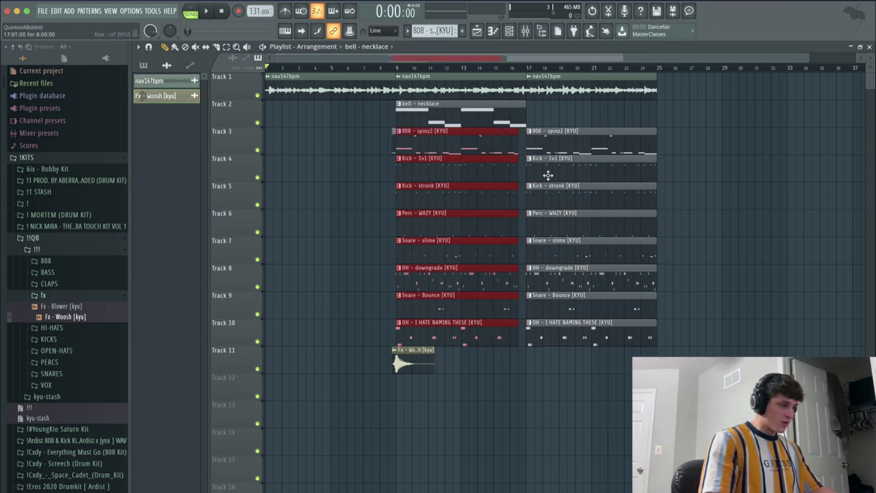
drag(549, 390, 624, 145)
scroll(526, 117, up, 3)
click(606, 162)
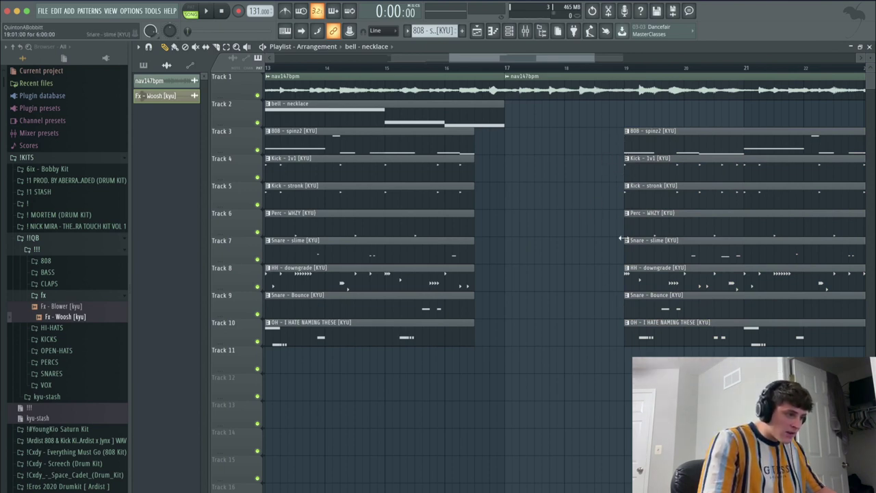
Step: Extend the second HH - downgrade clip to start half a bar before bar 19 and the second Perc - WHZY clip to start at bar 18
drag(627, 282, 597, 283)
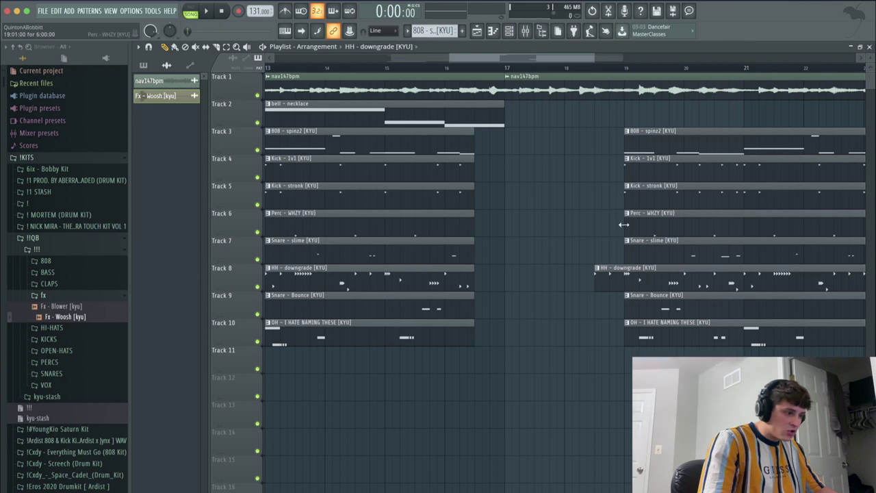
drag(624, 224, 565, 225)
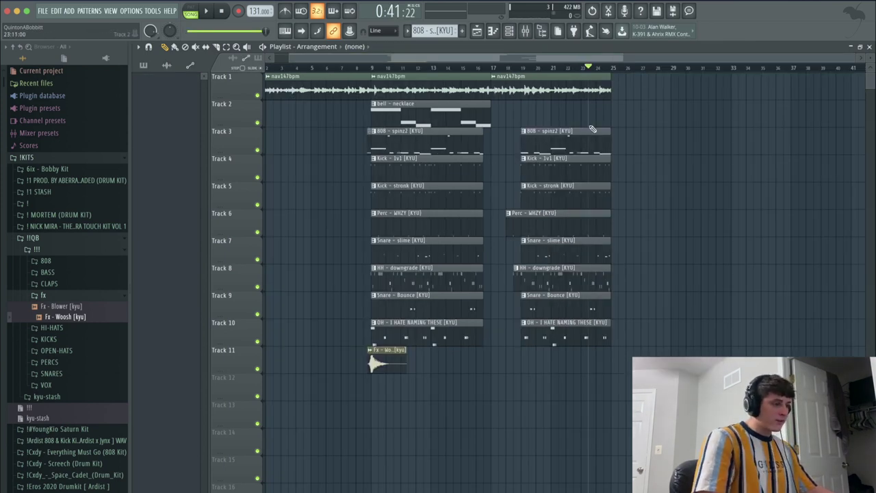
Step: Duplicate the last nav147bpm clip on Track 1 to bar 25 and make the copy unique
ctrl+click(569, 93)
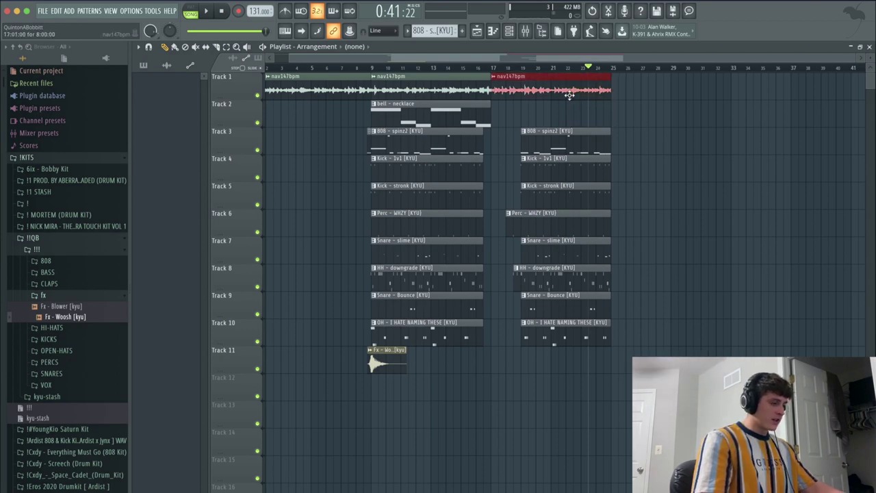
key(ctrl+b)
click(613, 77)
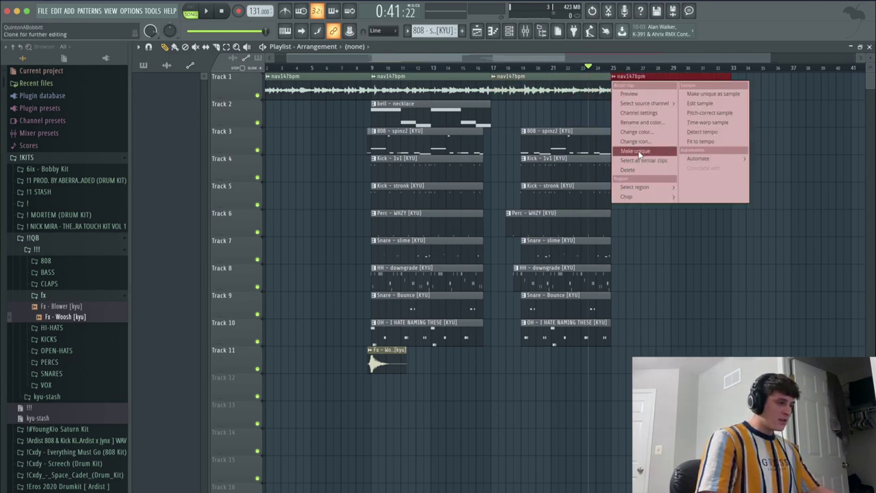
click(640, 150)
Step: Set the channel volume of nav147bpm #2 to about 83% (-4.0 dB)
double_click(640, 86)
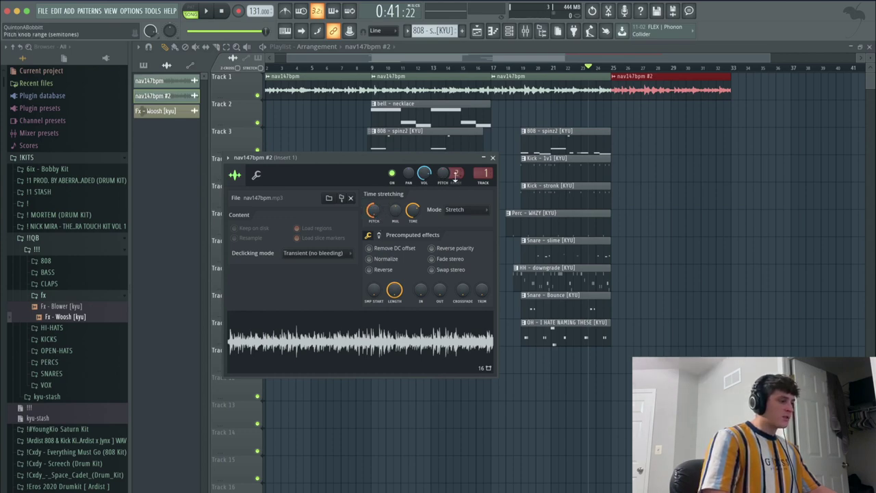
drag(423, 166, 432, 158)
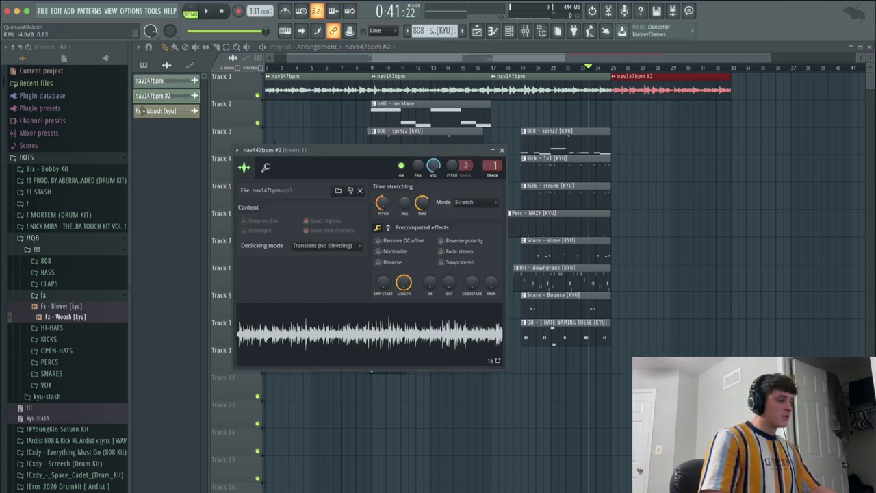
click(502, 150)
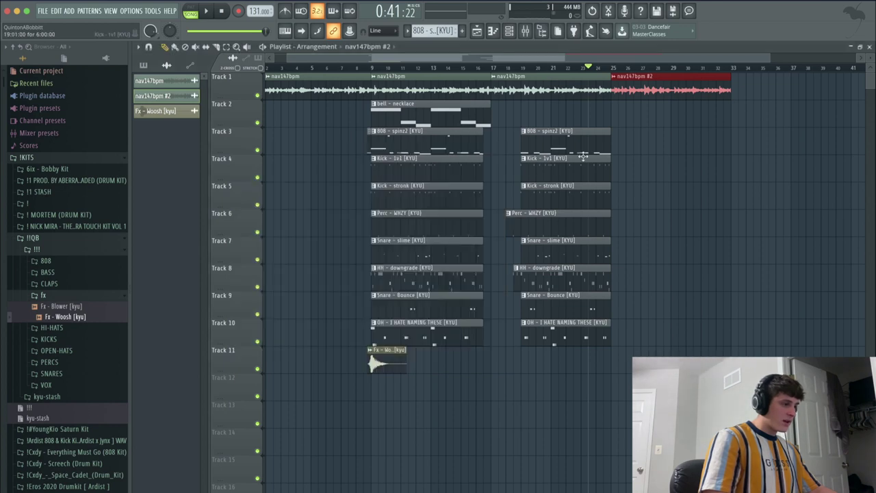
Step: Copy the first 808 - spinz2, Perc - WHZY, Snare - slime and Snare - Bounce clips to bar 25 on their own tracks
mouse_move(382, 147)
mouse_down()
mouse_move(636, 146)
mouse_move(630, 154)
mouse_up()
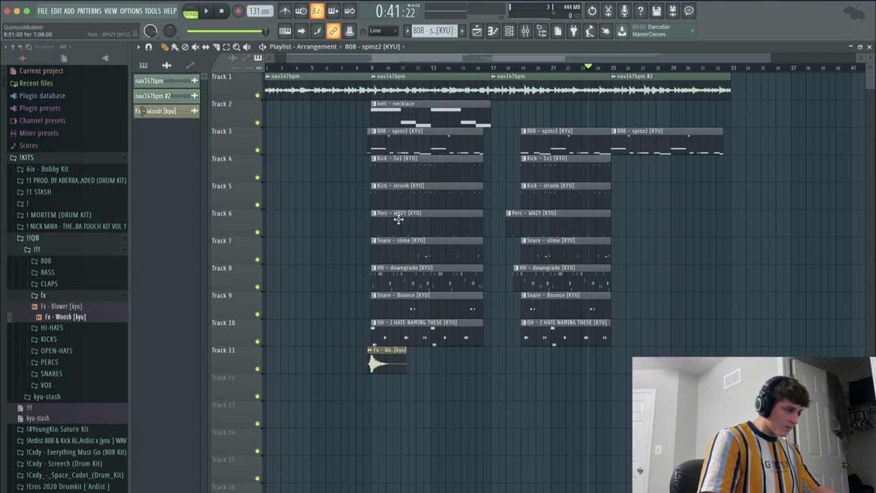
drag(399, 219, 639, 225)
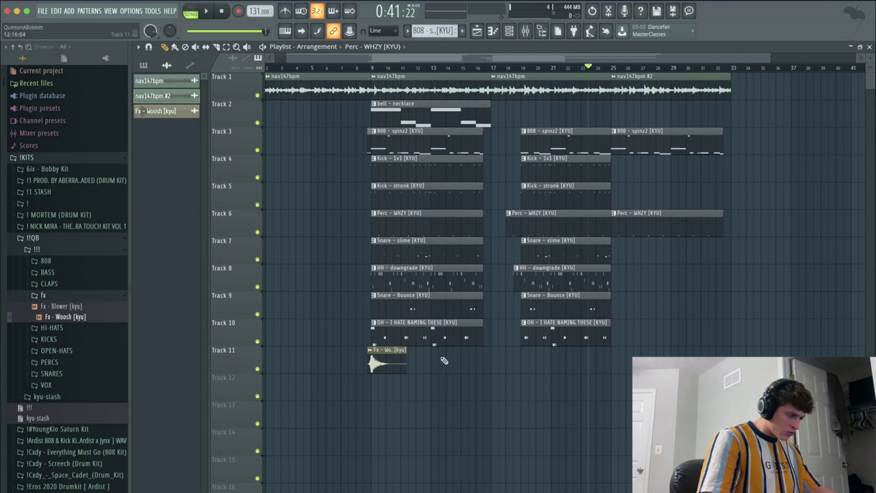
drag(397, 259, 637, 250)
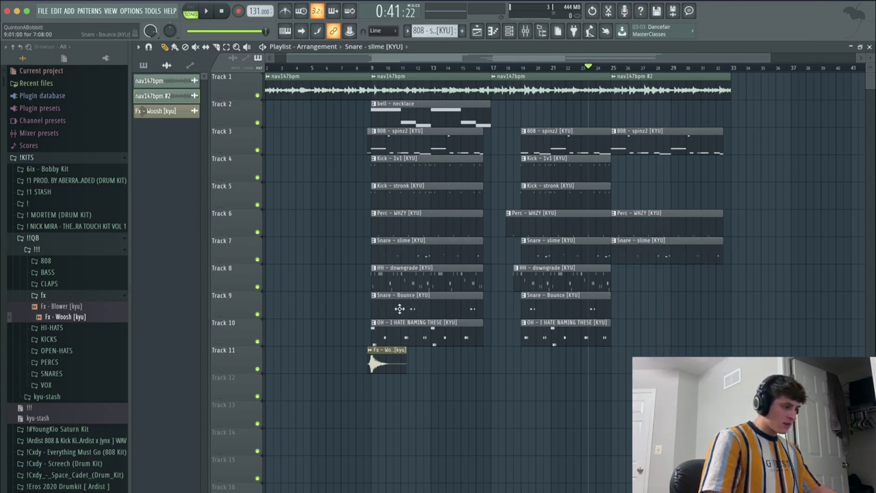
drag(400, 309, 649, 289)
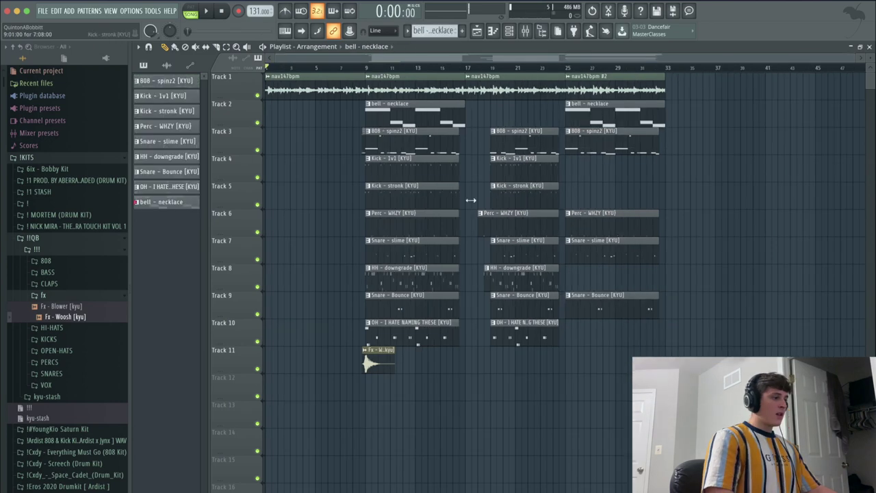
Step: Select the whole 32-bar arrangement on Tracks 1 to 11 and duplicate it twice, starting at bars 33 and 65
drag(742, 375, 264, 73)
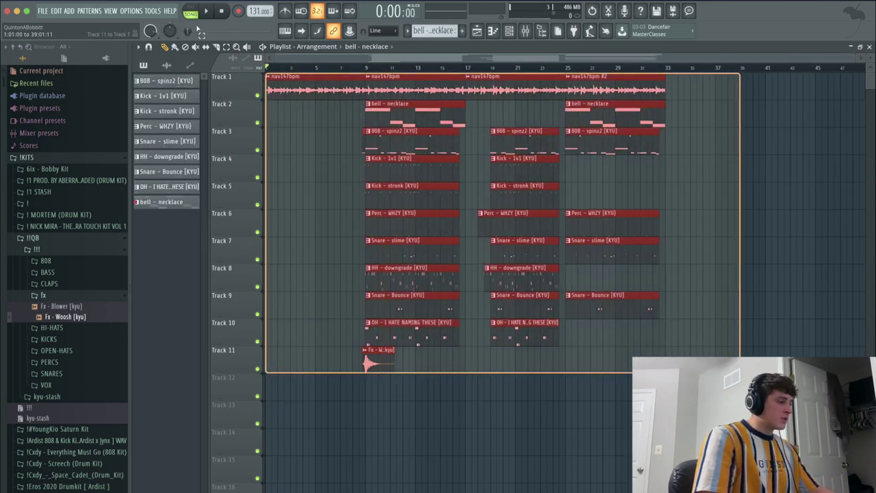
key(ctrl+b)
key(ctrl+b)
scroll(559, 71, down, 2)
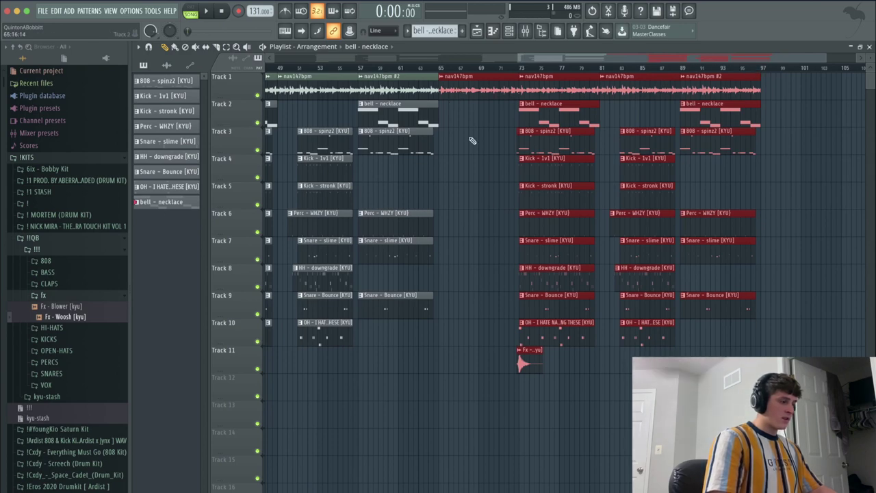
Step: Add one more nav147bpm clip on Track 1 at bar 97 as an outro
ctrl+click(455, 94)
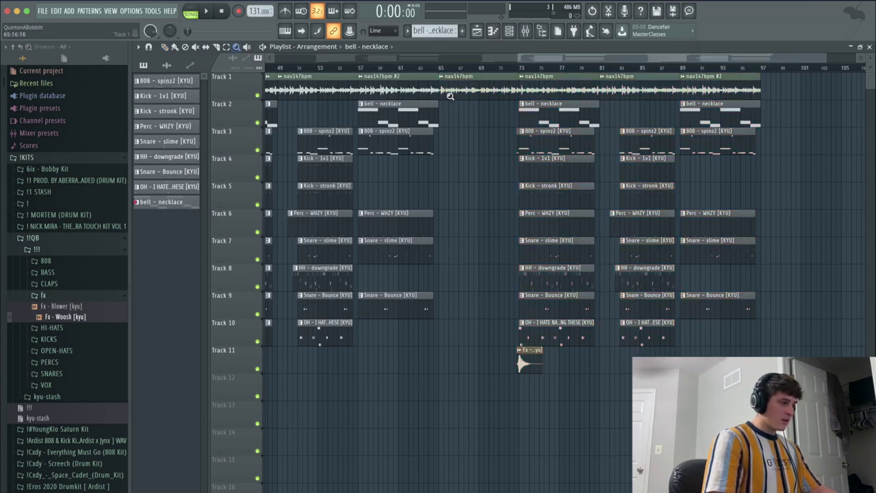
click(472, 86)
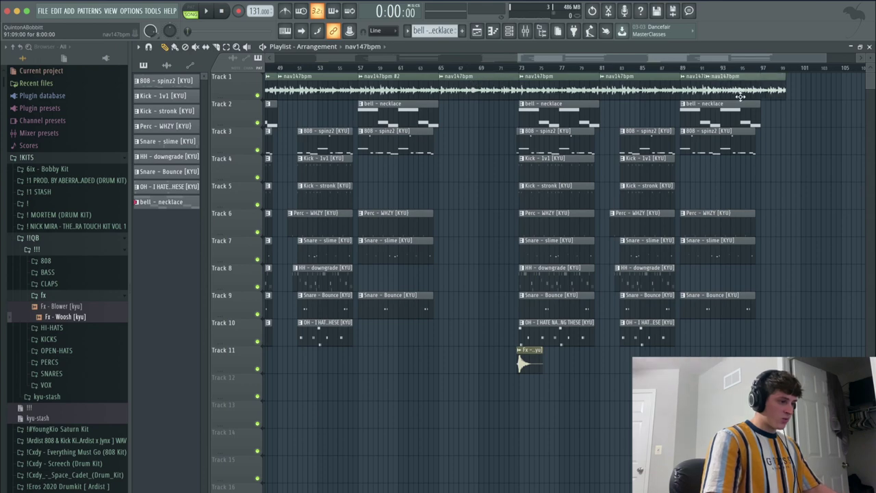
drag(740, 92, 792, 92)
Step: Create an automation clip for the Master track's volume in the mixer
click(525, 30)
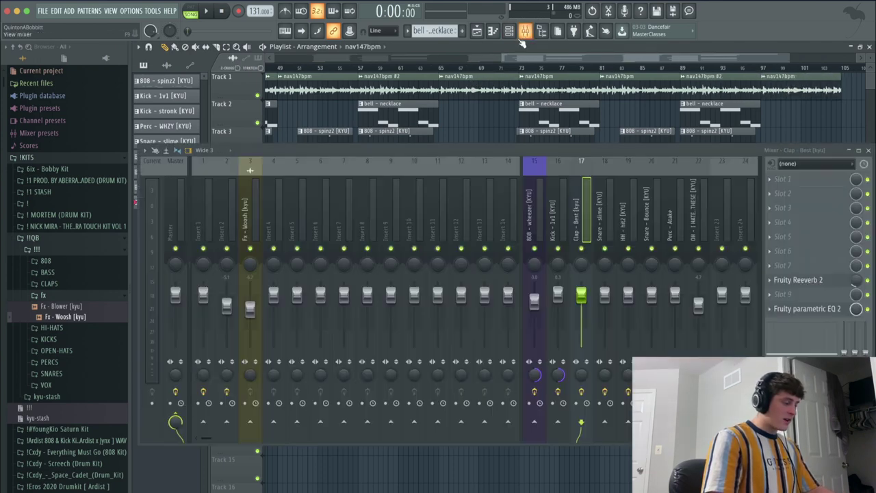
right_click(177, 293)
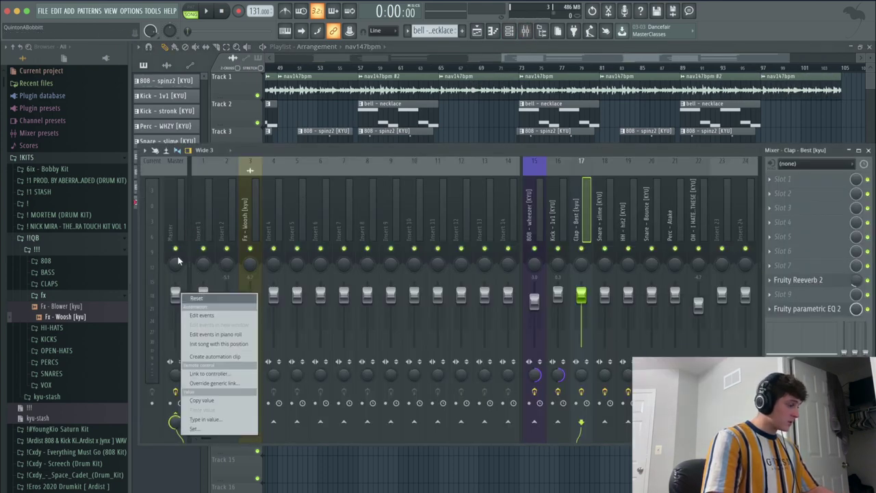
click(215, 357)
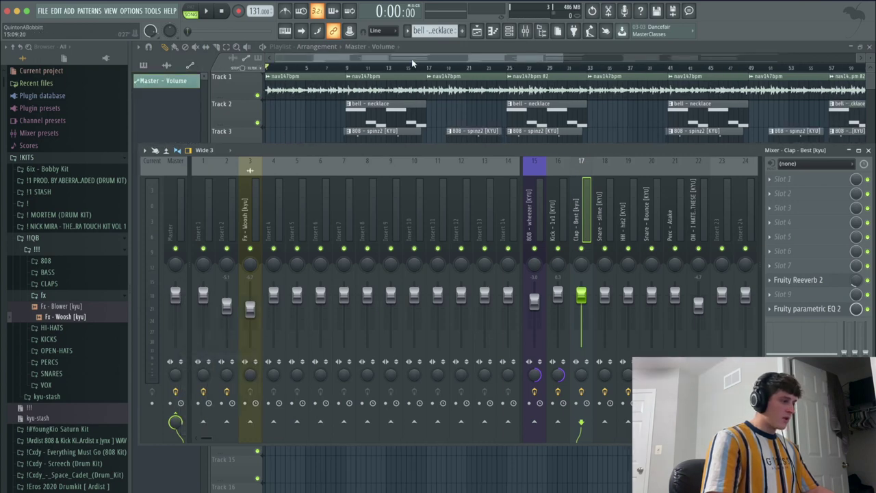
key(F9)
scroll(412, 59, down, 5)
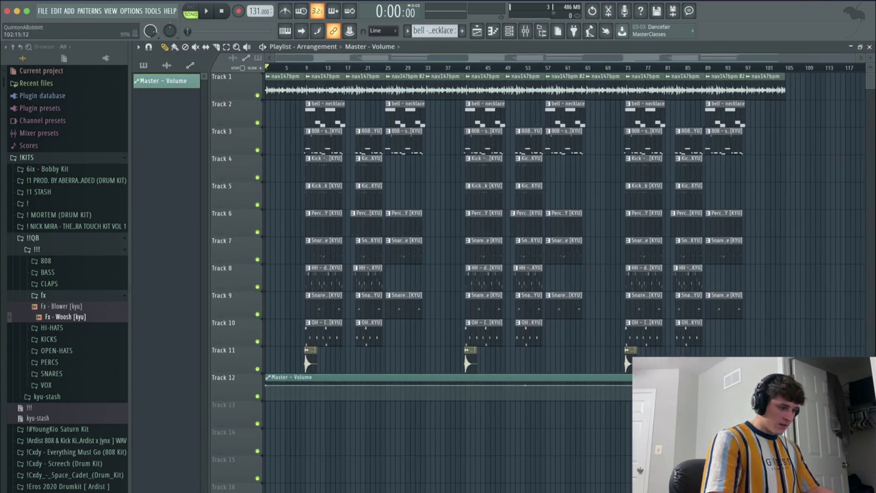